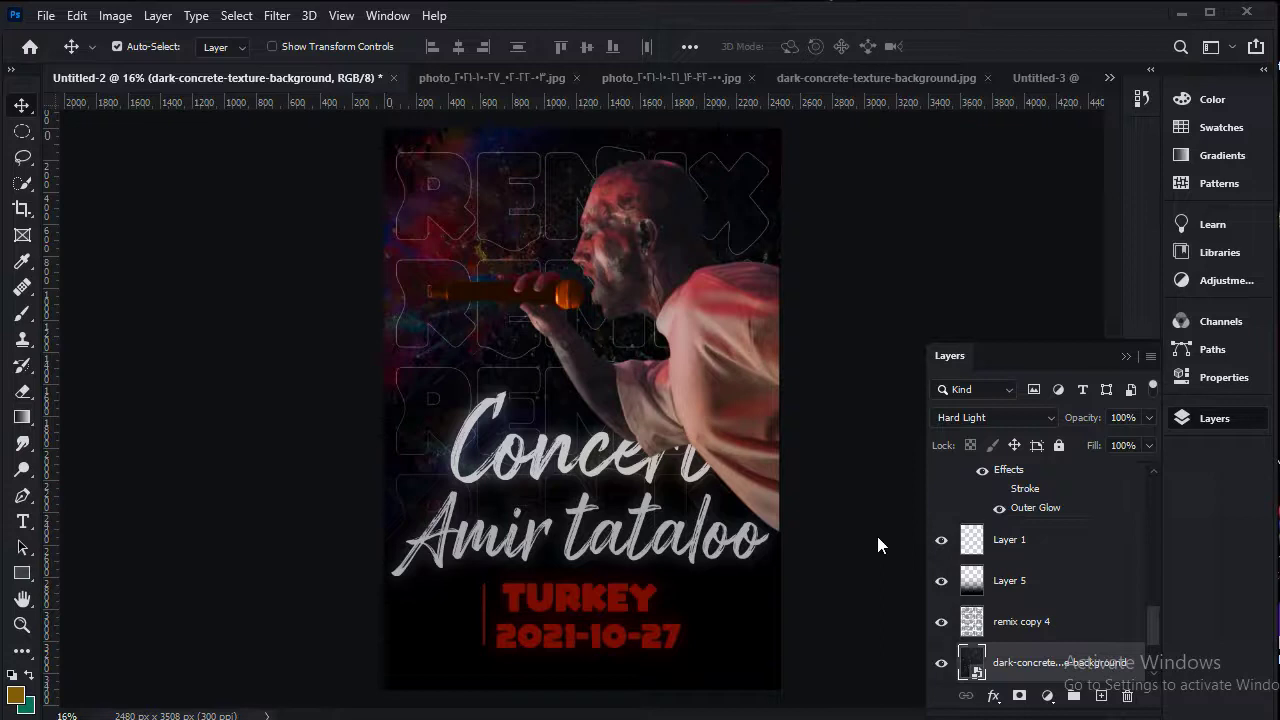
Go to the Untitled-3 document and confirm its Color Fill 1 colour as dark grey #242726.
{"action": "left_click", "coordinate": [1042, 83]}
{"action": "left_click", "coordinate": [46, 15]}
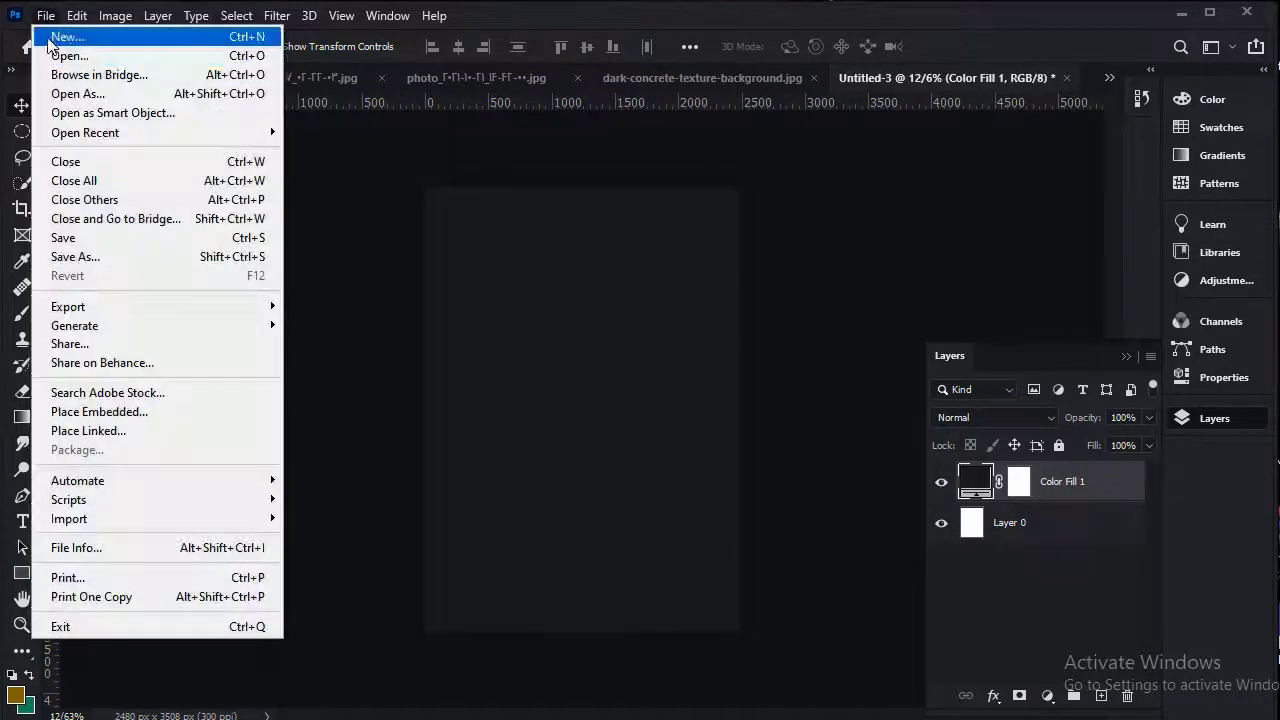
{"action": "left_click", "coordinate": [43, 34]}
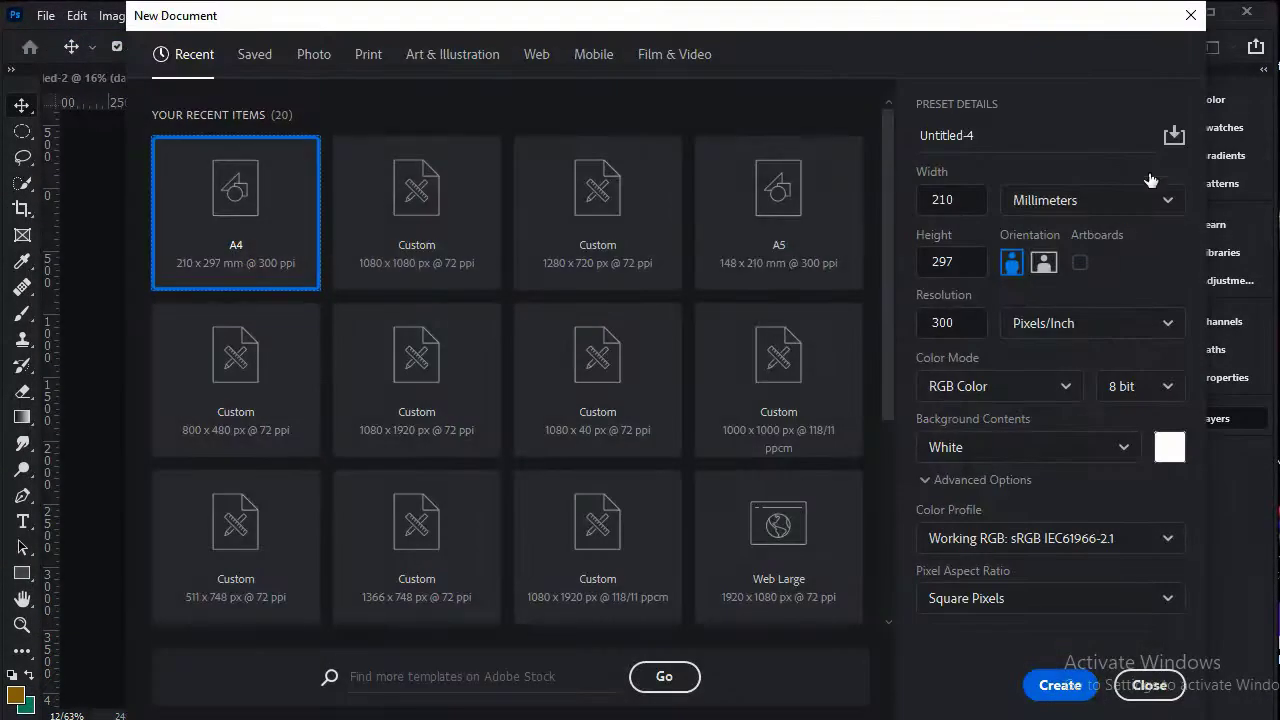
{"action": "key", "text": "Escape"}
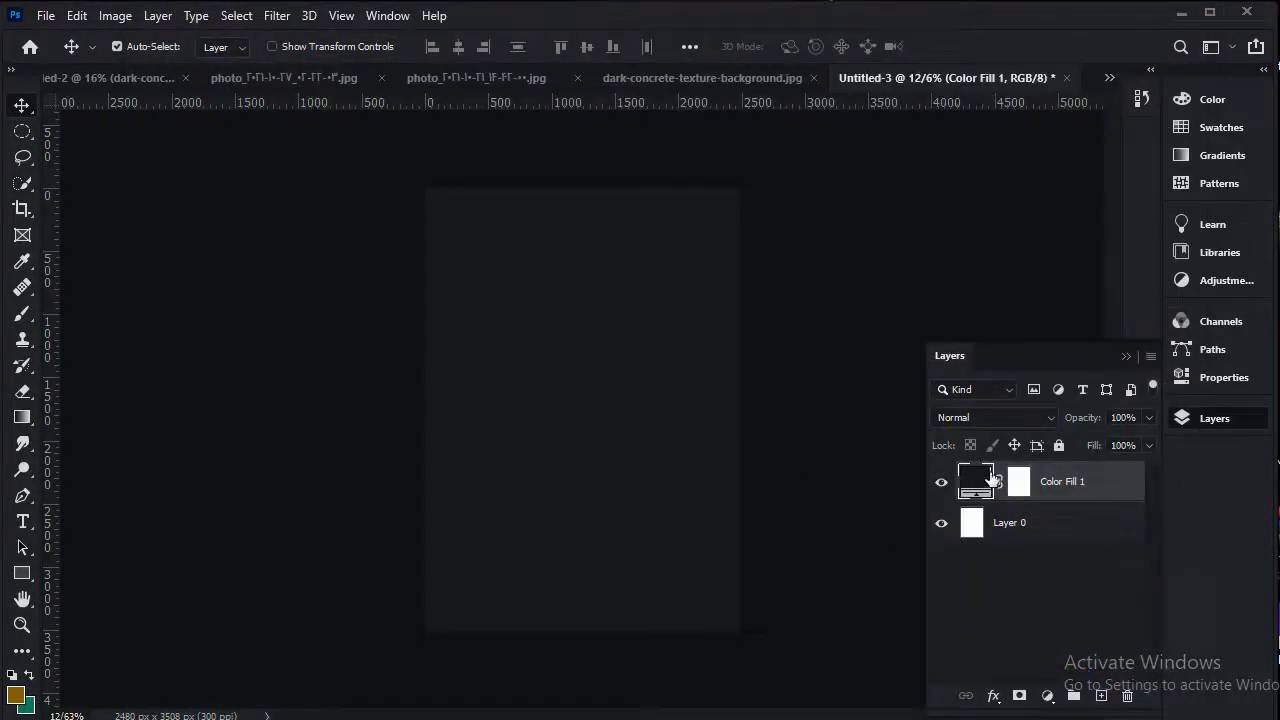
{"action": "double_click", "coordinate": [986, 481]}
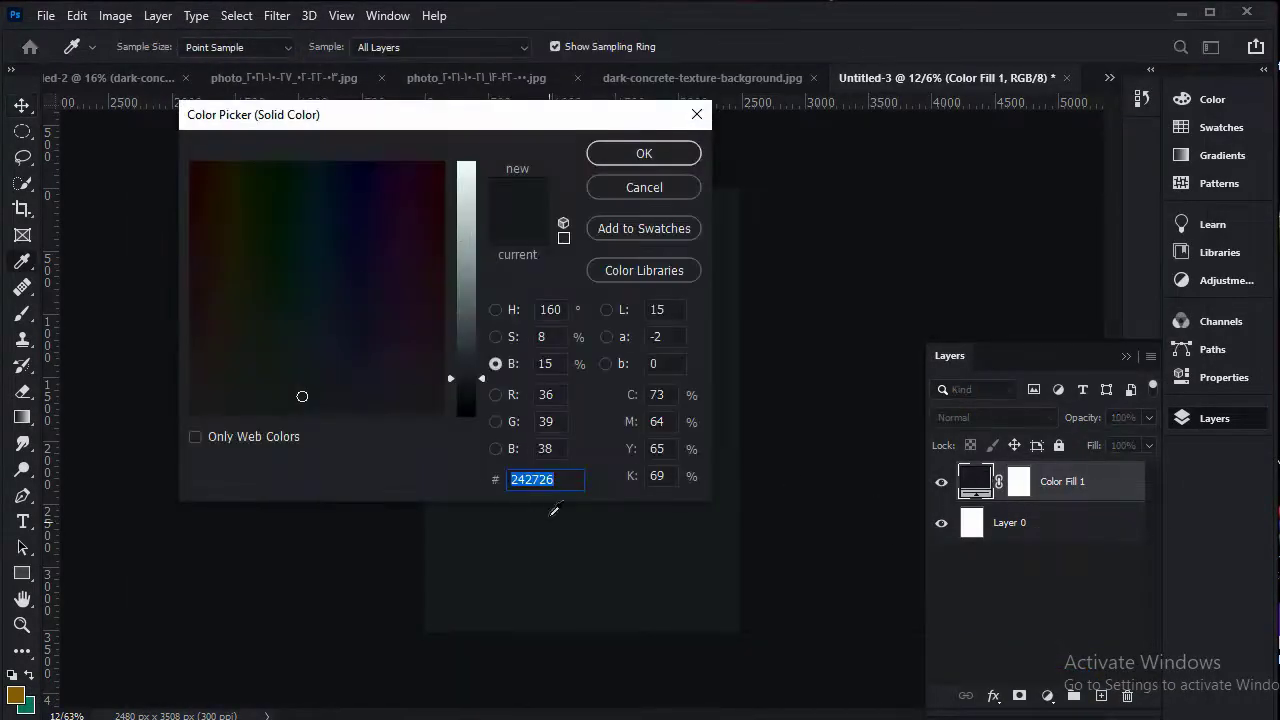
{"action": "left_click", "coordinate": [644, 154]}
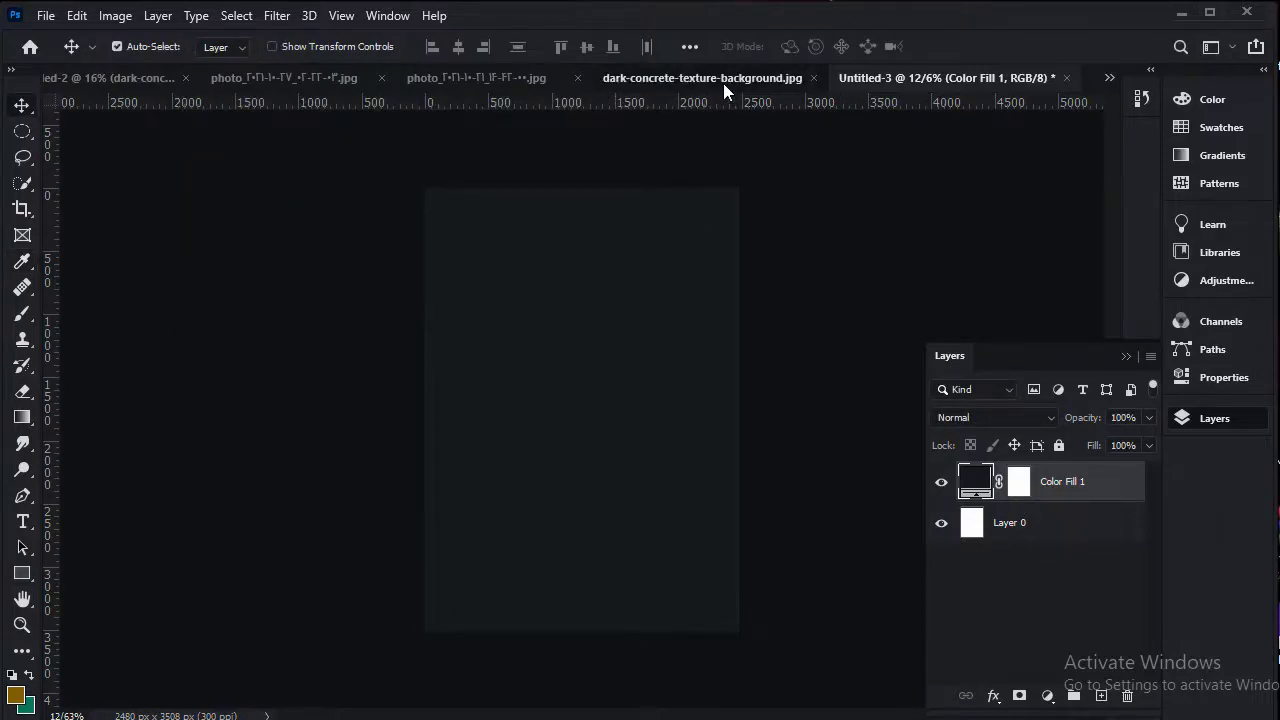
Bring the concert crowd photo into Untitled-3, enlarged across the poster's top half.
{"action": "left_click", "coordinate": [723, 83]}
{"action": "left_click", "coordinate": [514, 81]}
{"action": "mouse_move", "coordinate": [619, 457]}
{"action": "left_mouse_down"}
{"action": "mouse_move", "coordinate": [980, 92]}
{"action": "mouse_move", "coordinate": [622, 379]}
{"action": "mouse_move", "coordinate": [573, 296]}
{"action": "left_mouse_up"}
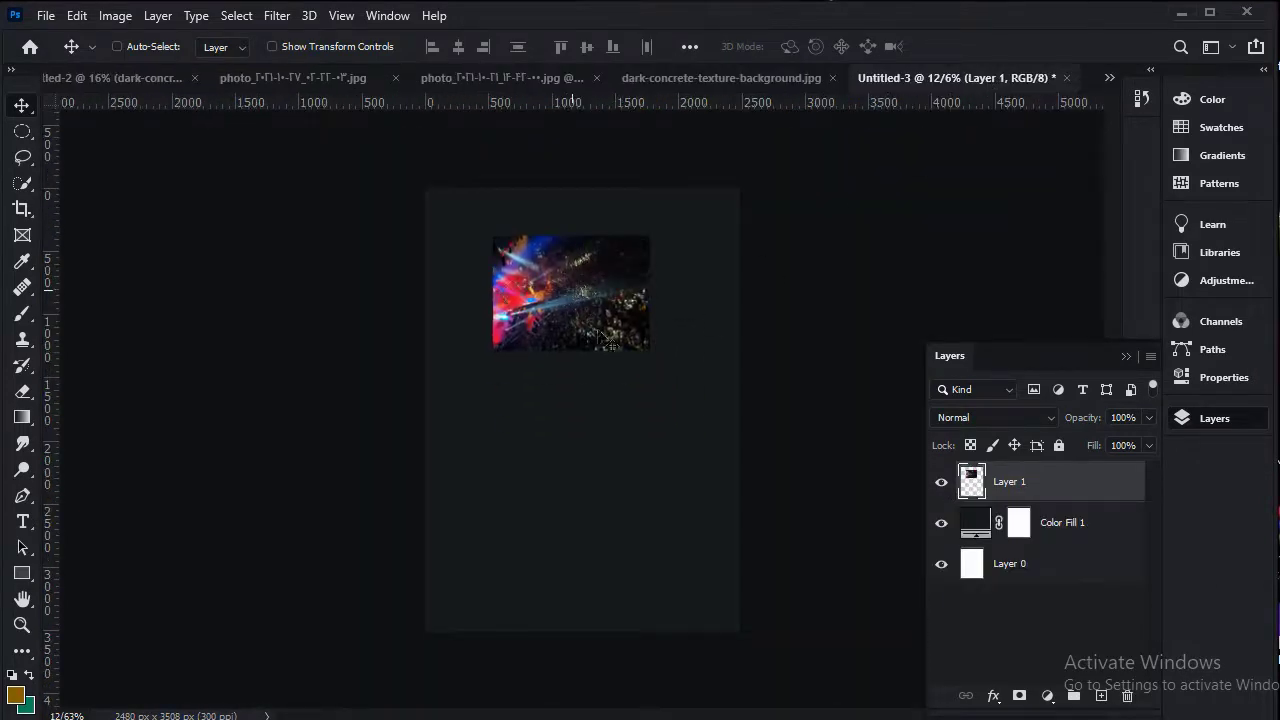
{"action": "key", "text": "ctrl+t"}
{"action": "left_click_drag", "start_coordinate": [651, 351], "coordinate": [823, 471]}
{"action": "mouse_move", "coordinate": [748, 422]}
{"action": "left_mouse_down"}
{"action": "mouse_move", "coordinate": [596, 393]}
{"action": "mouse_move", "coordinate": [687, 330]}
{"action": "left_mouse_up"}
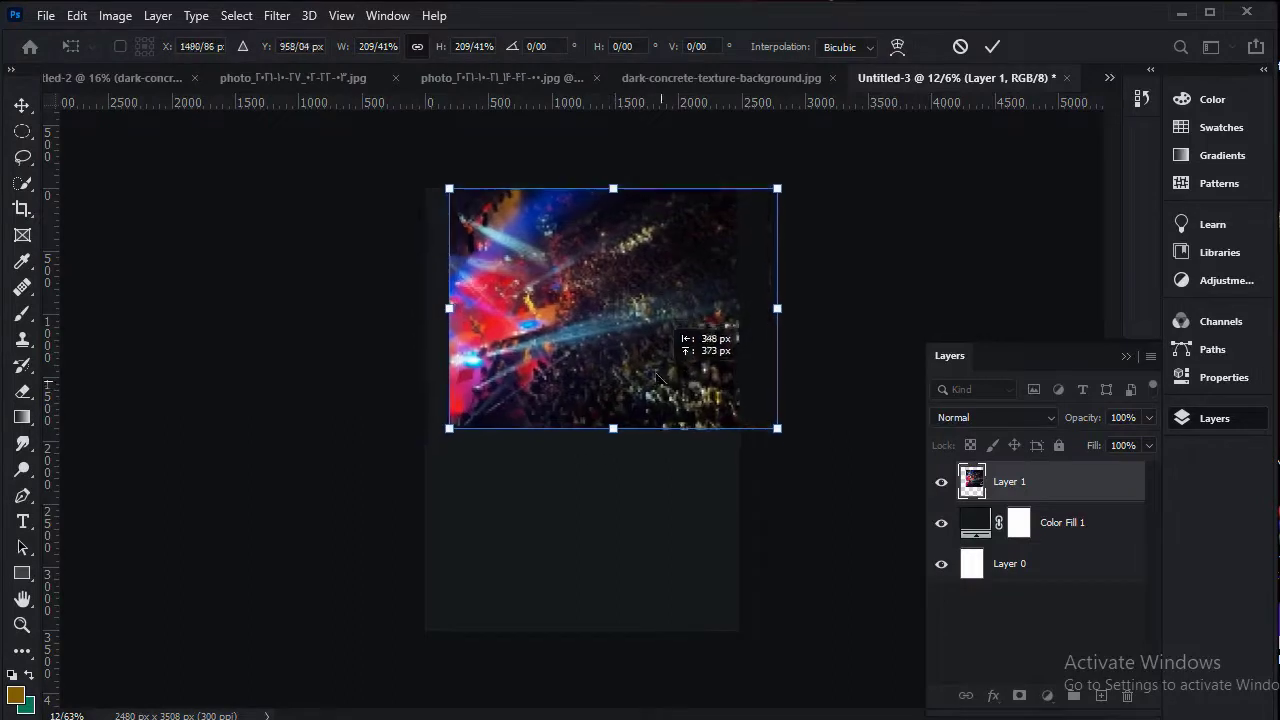
{"action": "left_click", "coordinate": [992, 47]}
Duplicate the crowd photo, move the copy to the bottom half, and merge both layers.
{"action": "mouse_move", "coordinate": [1049, 478]}
{"action": "left_mouse_down"}
{"action": "mouse_move", "coordinate": [1099, 697]}
{"action": "mouse_move", "coordinate": [1049, 575]}
{"action": "left_mouse_up"}
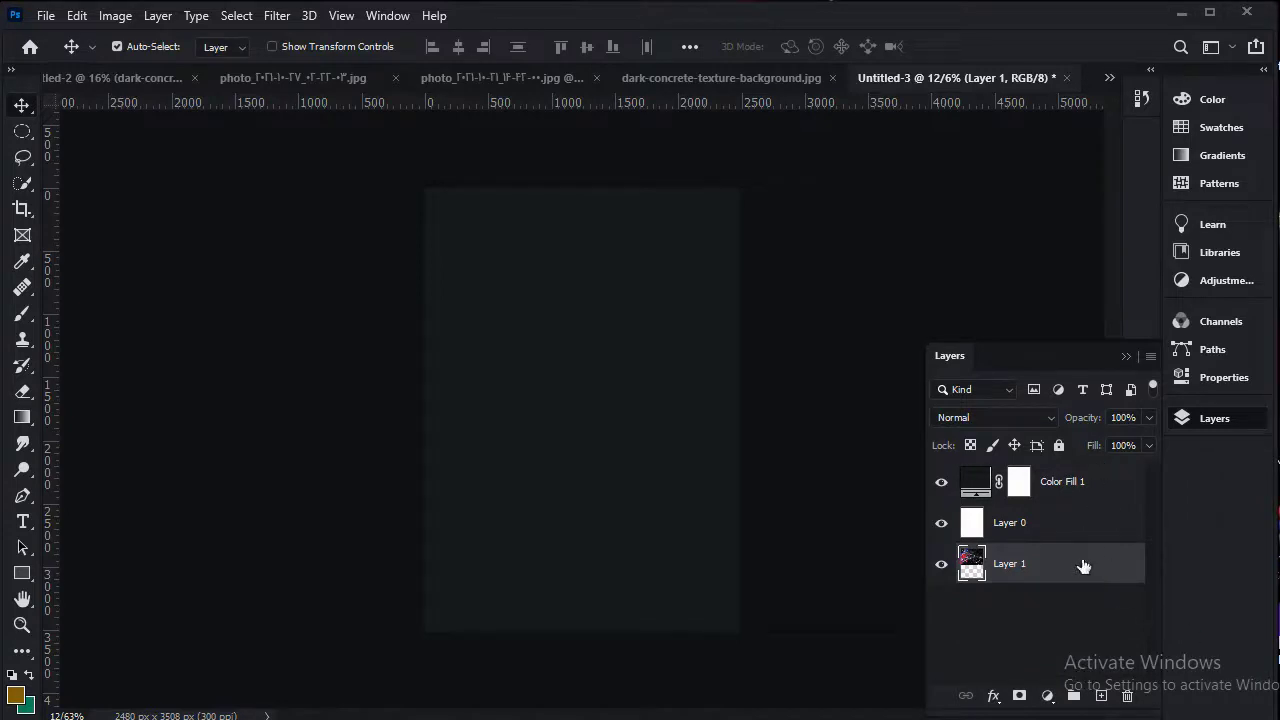
{"action": "mouse_move", "coordinate": [1083, 566]}
{"action": "left_mouse_down"}
{"action": "mouse_move", "coordinate": [1080, 484]}
{"action": "mouse_move", "coordinate": [1102, 694]}
{"action": "left_mouse_up"}
{"action": "key", "text": "ctrl+t"}
{"action": "left_click_drag", "start_coordinate": [645, 370], "coordinate": [645, 592]}
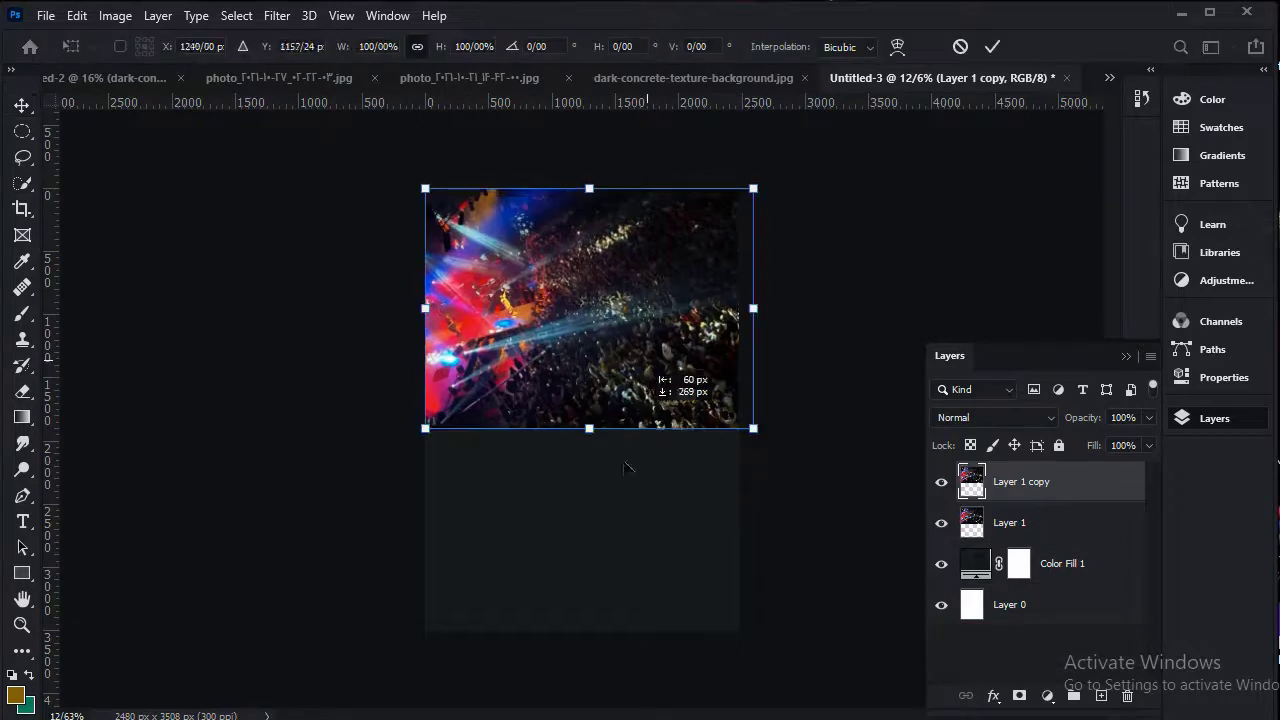
{"action": "left_click", "coordinate": [991, 46]}
{"action": "left_click", "coordinate": [1047, 539], "text": "shift"}
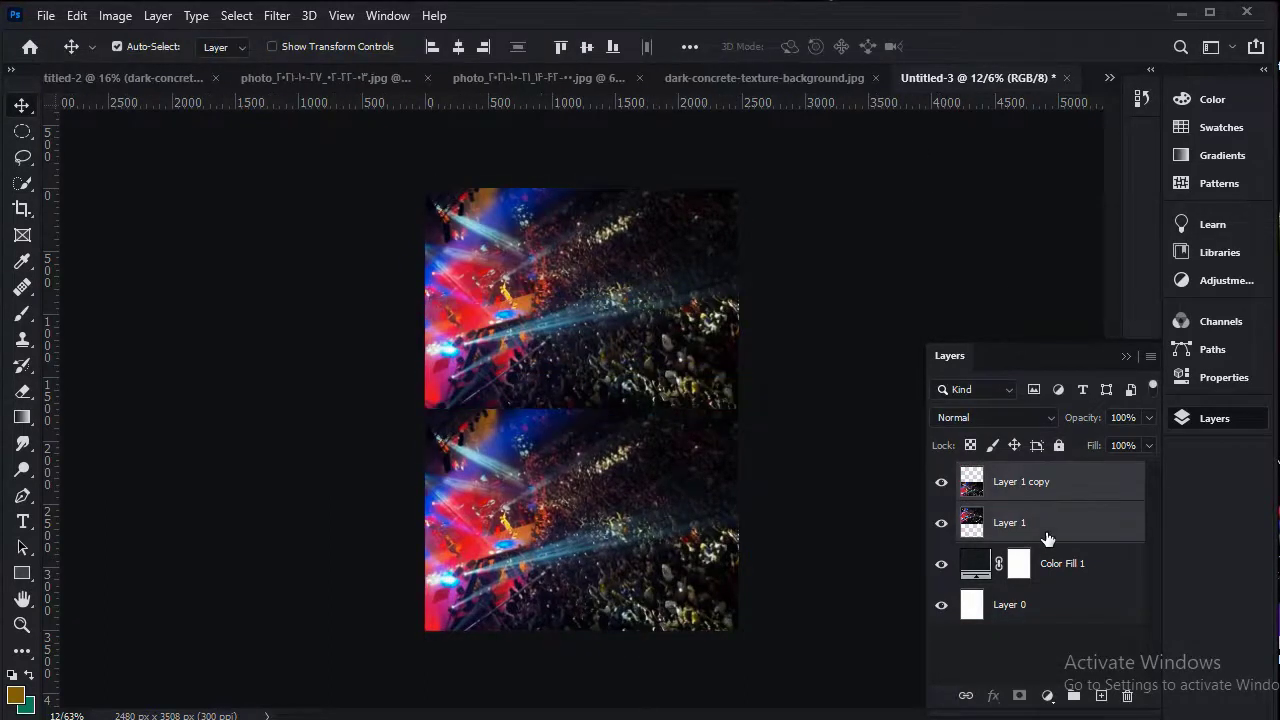
{"action": "key", "text": "ctrl+e"}
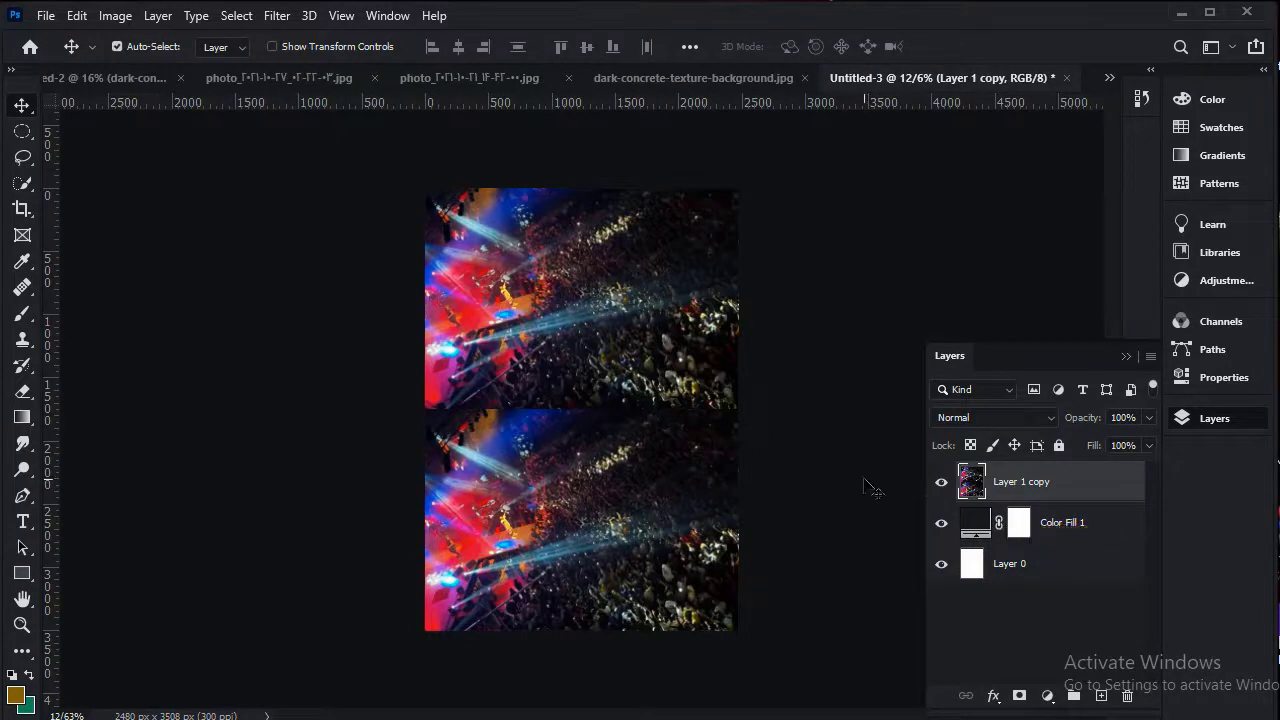
Set the crowd photo layer to Overlay blending at 71% opacity.
{"action": "left_click", "coordinate": [975, 419]}
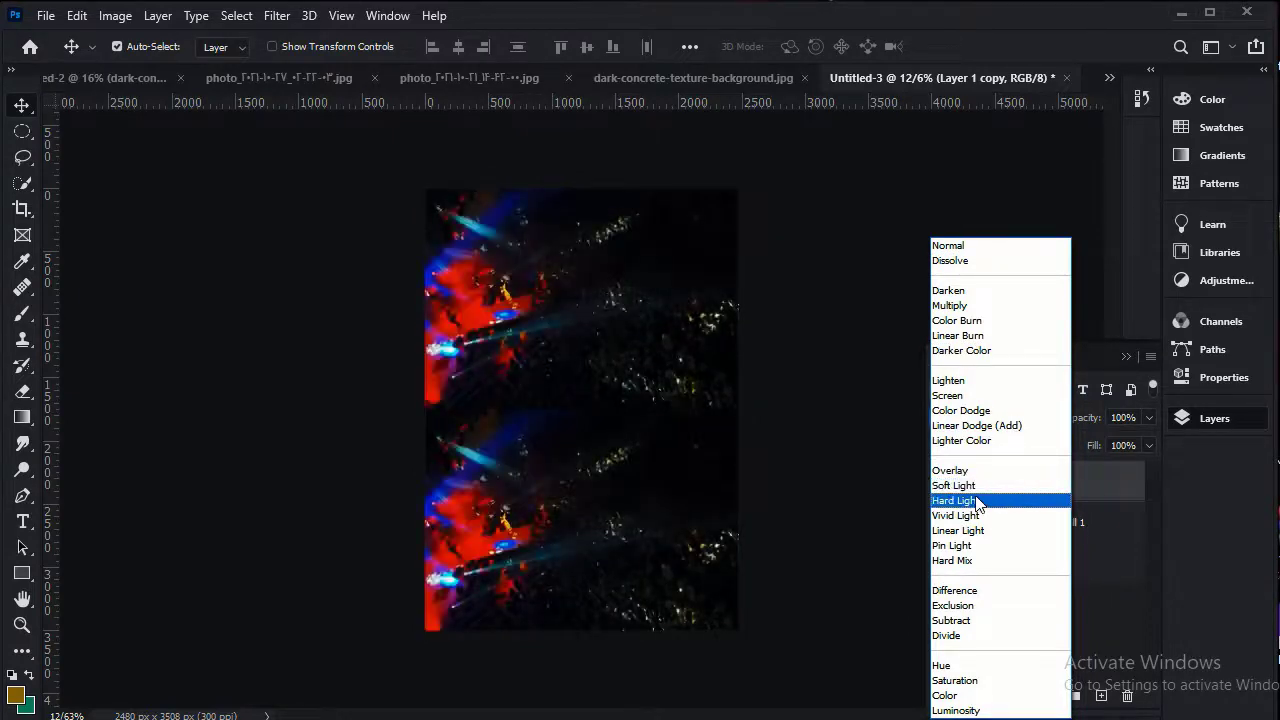
{"action": "left_click", "coordinate": [972, 475]}
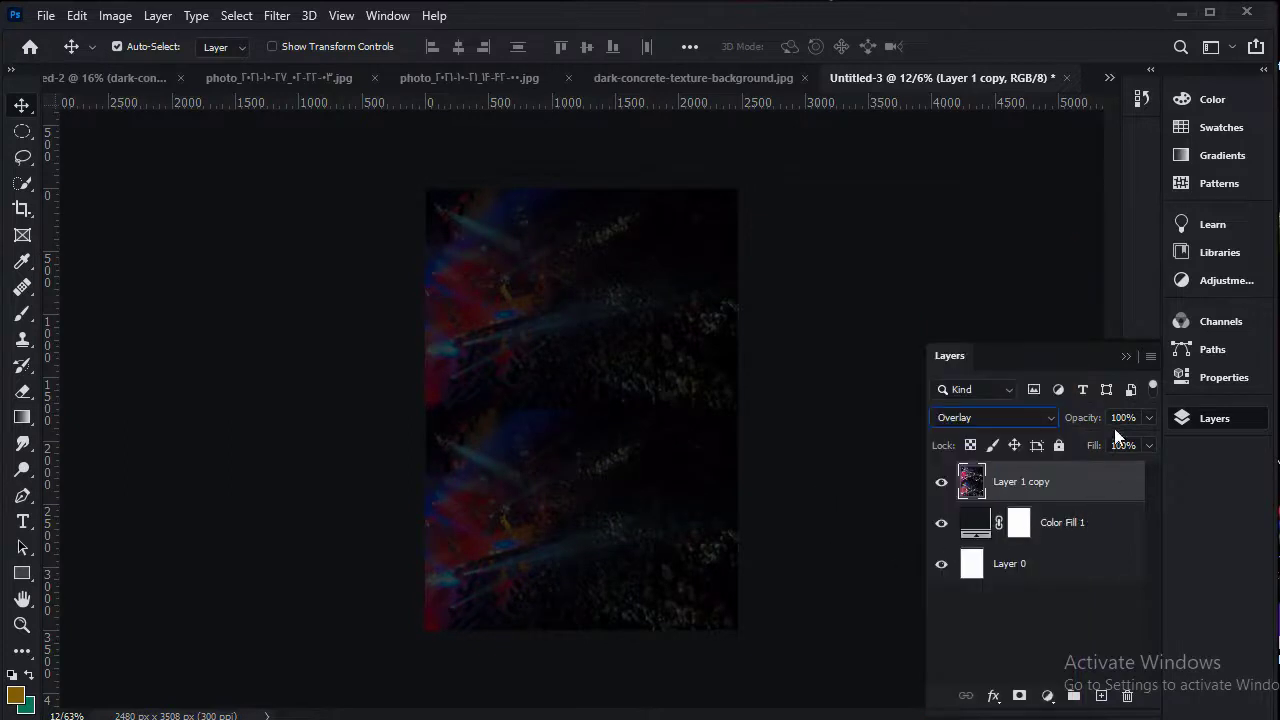
{"action": "mouse_move", "coordinate": [1082, 418]}
{"action": "left_mouse_down"}
{"action": "mouse_move", "coordinate": [1045, 423]}
{"action": "mouse_move", "coordinate": [1086, 425]}
{"action": "left_mouse_up"}
Add a white layer mask to the crowd layer and pick the Brush tool.
{"action": "left_click", "coordinate": [1019, 697]}
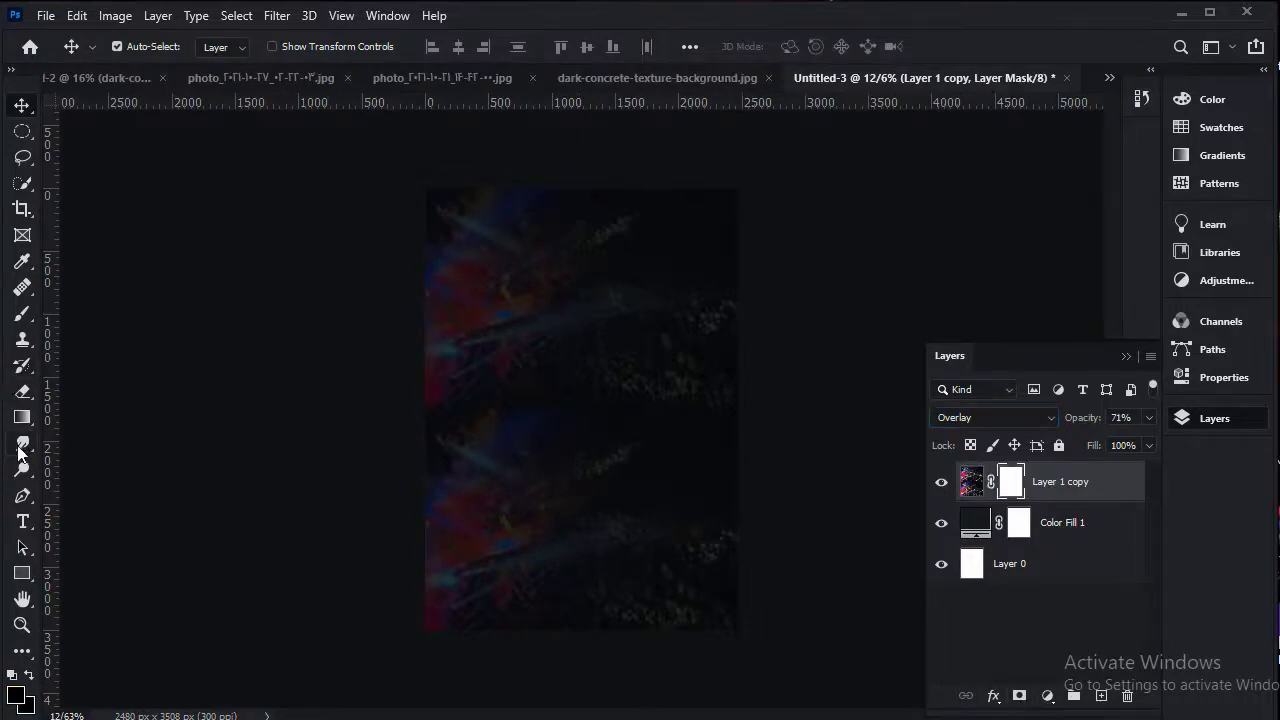
{"action": "left_click", "coordinate": [25, 315]}
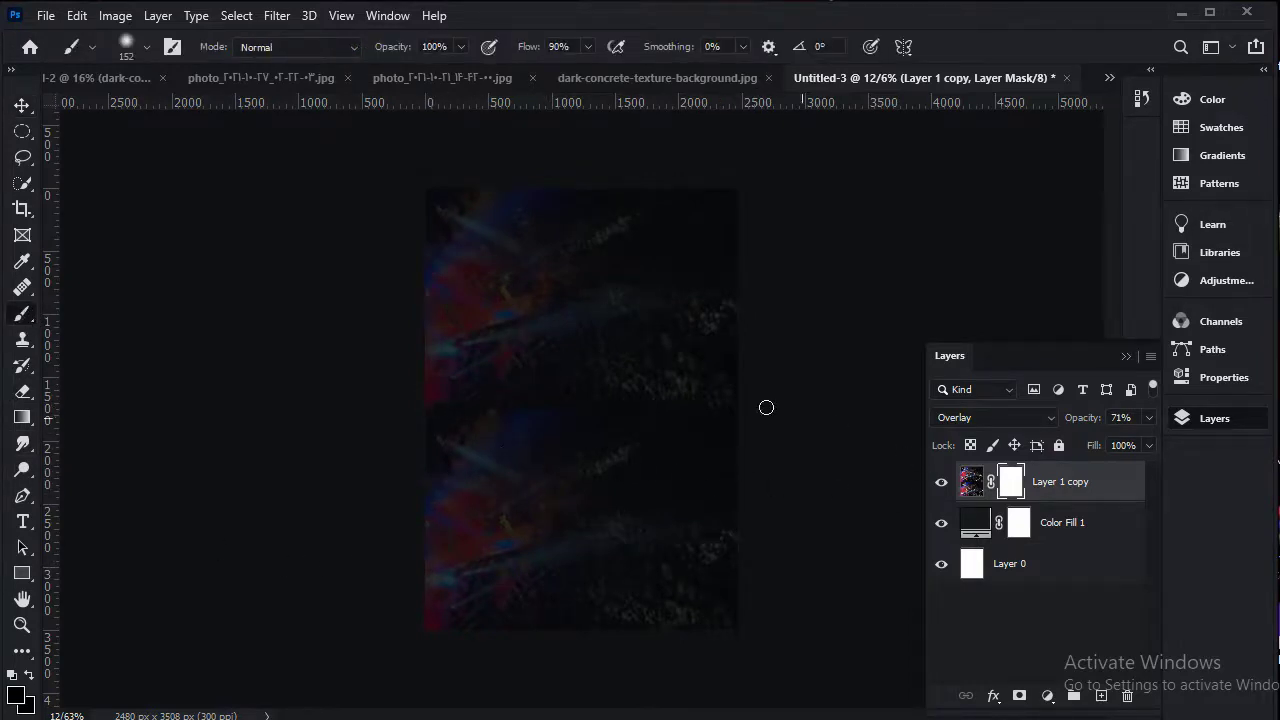
{"action": "scroll", "coordinate": [557, 411], "scroll_direction": "up", "scroll_amount": 2}
{"action": "scroll", "coordinate": [551, 408], "scroll_direction": "up", "scroll_amount": 1}
{"action": "scroll", "coordinate": [551, 408], "scroll_direction": "up", "scroll_amount": 1}
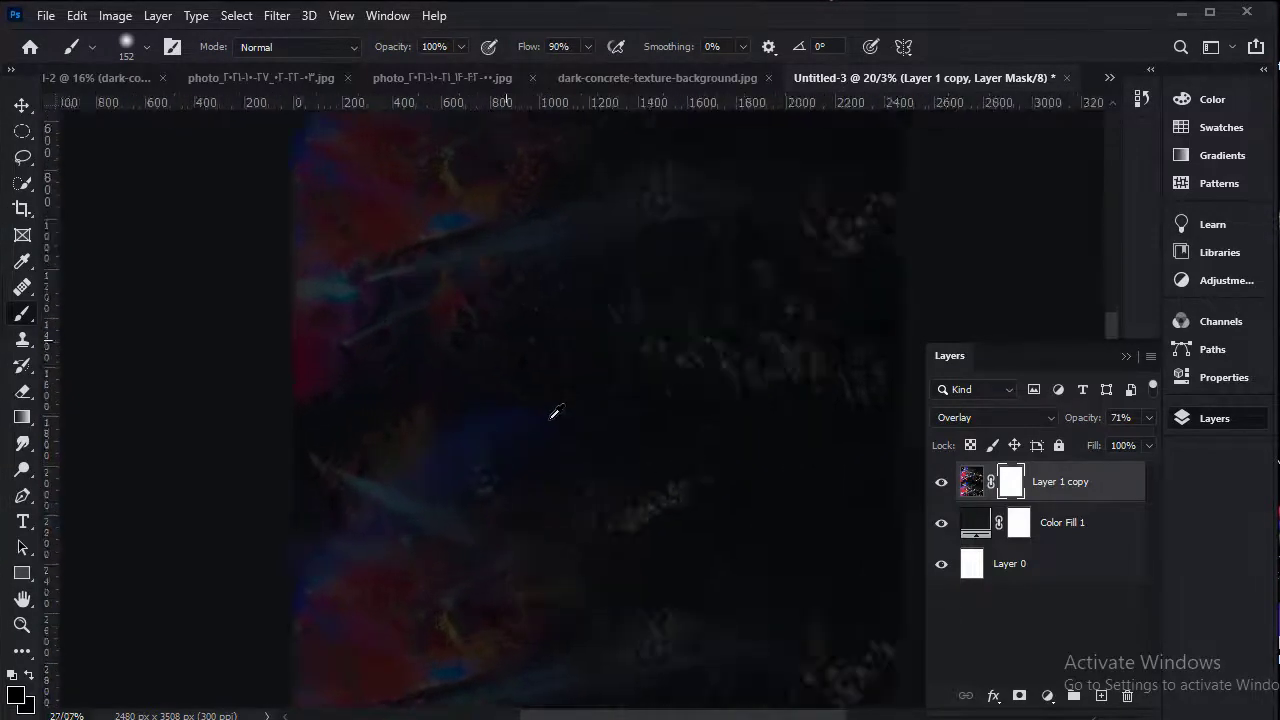
{"action": "scroll", "coordinate": [551, 408], "scroll_direction": "up", "scroll_amount": 1}
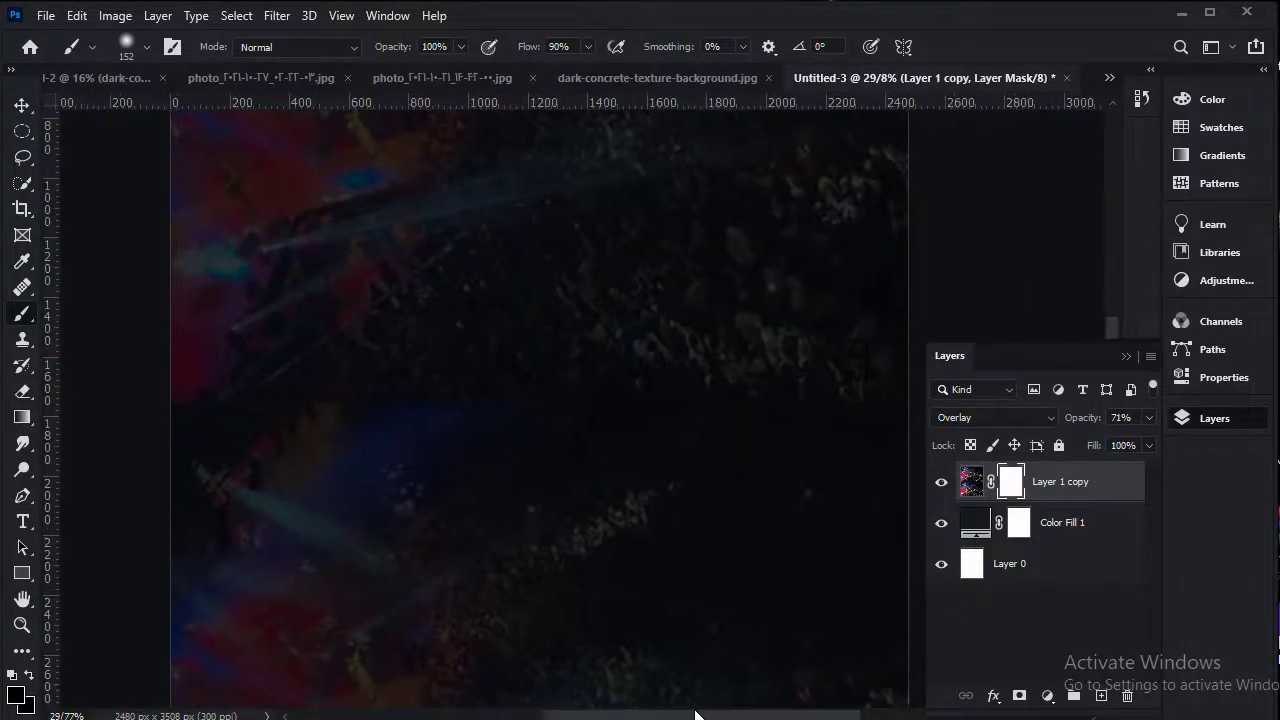
{"action": "scroll", "coordinate": [651, 506], "scroll_direction": "down", "scroll_amount": 3}
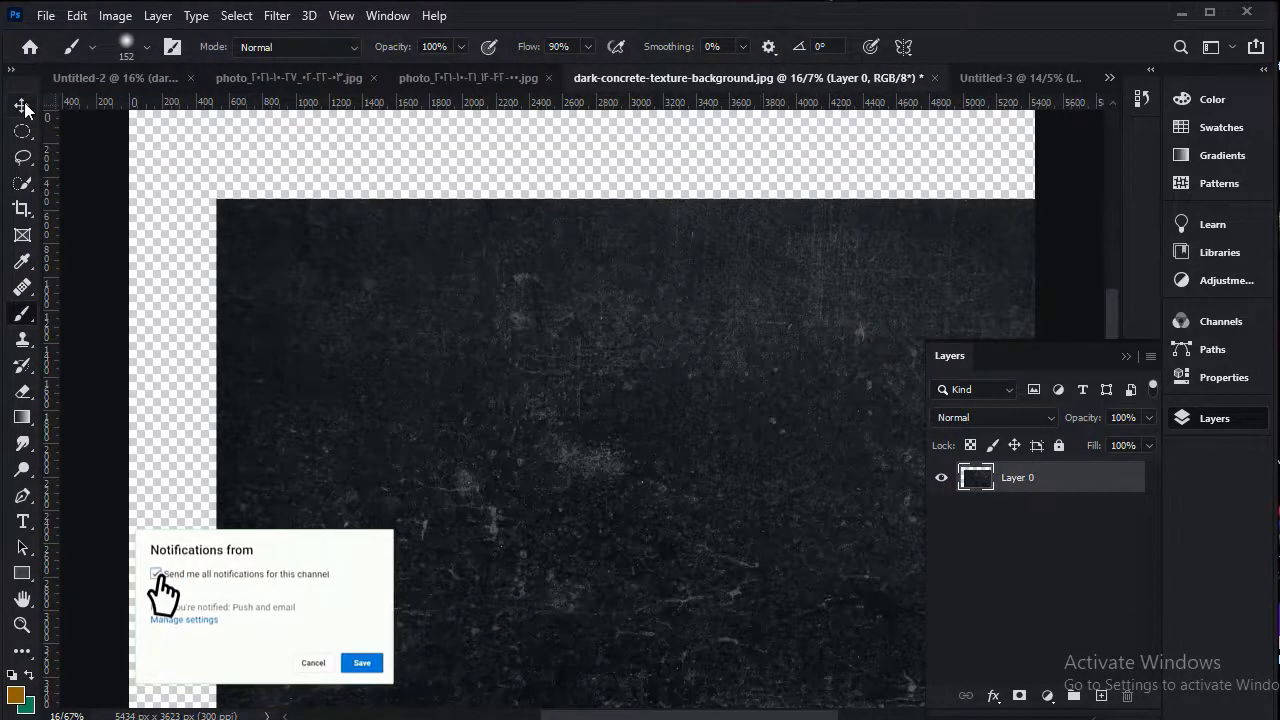
Drop the dark concrete texture onto the poster in Hard Light at 72%, with empty Layer 2 above.
{"action": "left_click", "coordinate": [22, 105]}
{"action": "left_click_drag", "start_coordinate": [727, 134], "coordinate": [970, 80]}
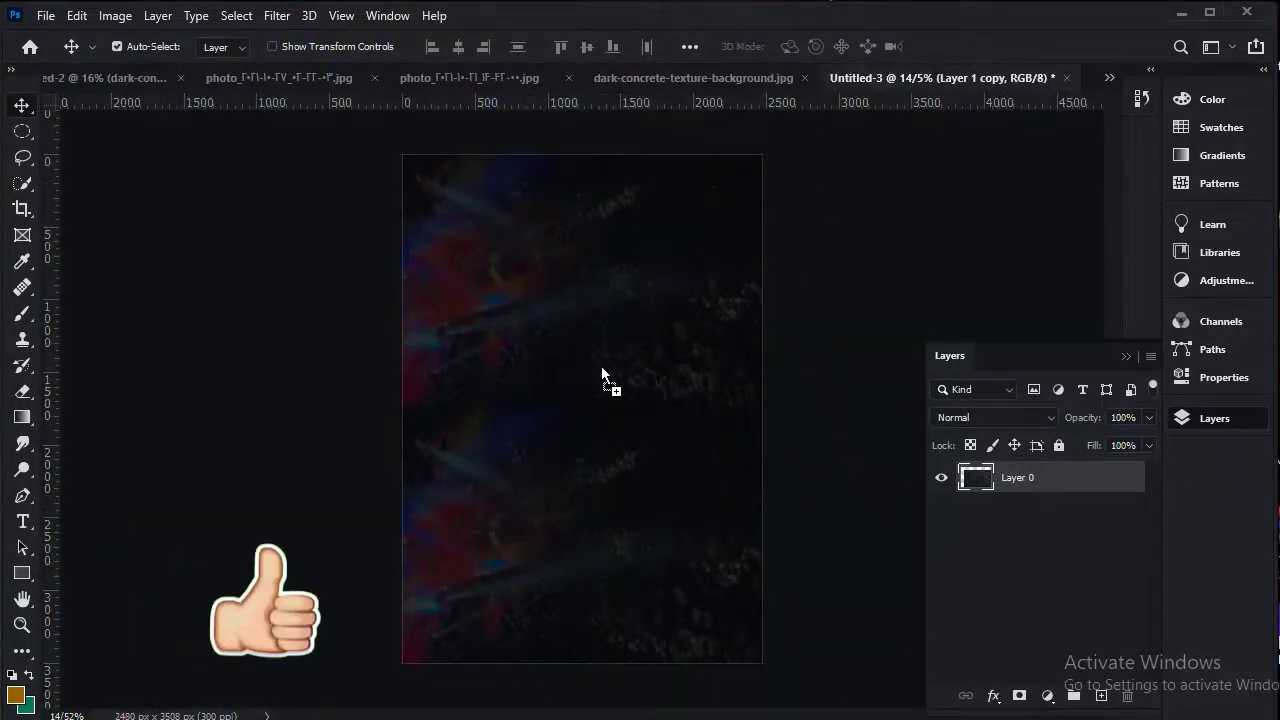
{"action": "mouse_move", "coordinate": [970, 80]}
{"action": "left_mouse_down"}
{"action": "mouse_move", "coordinate": [602, 378]}
{"action": "mouse_move", "coordinate": [636, 421]}
{"action": "left_mouse_up"}
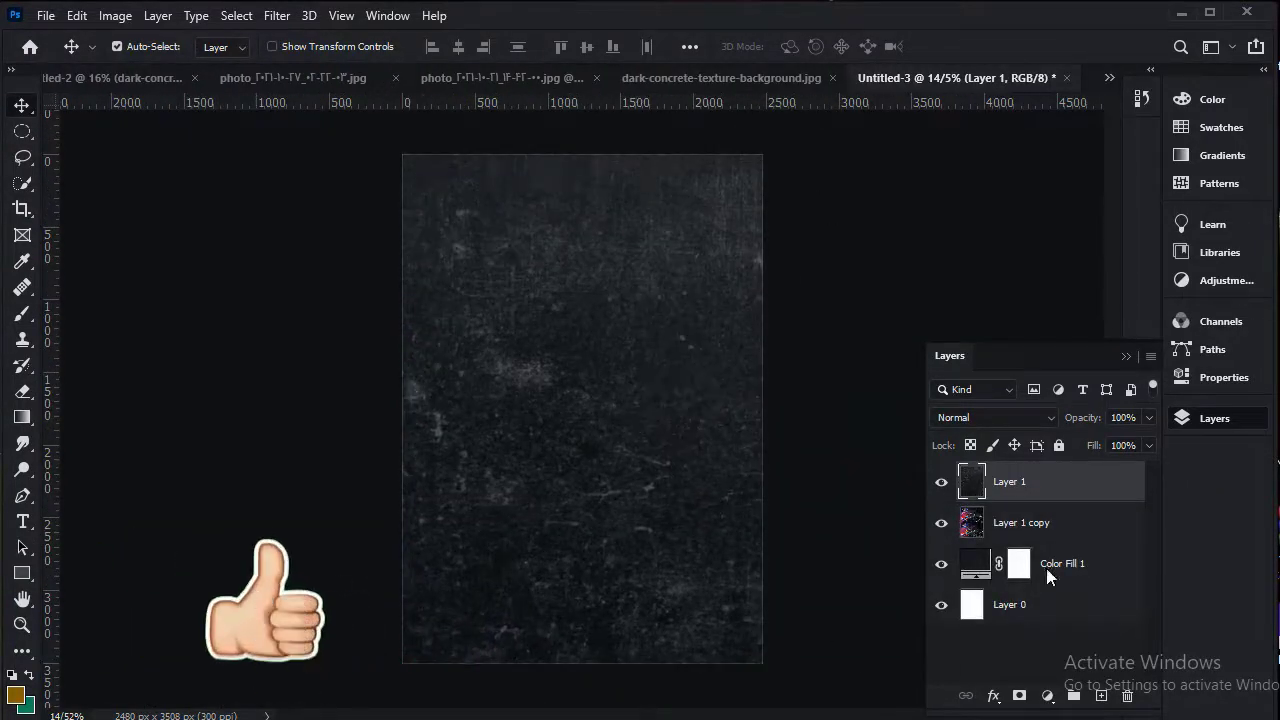
{"action": "left_click", "coordinate": [1019, 418]}
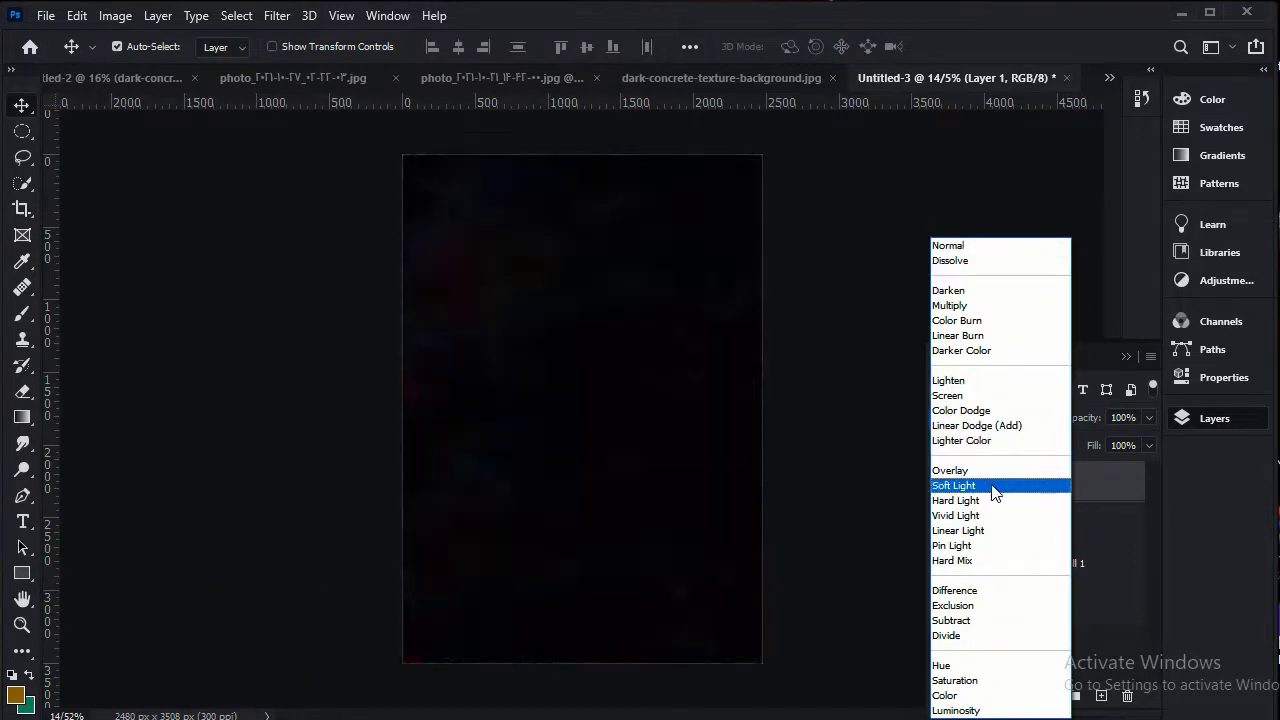
{"action": "left_click", "coordinate": [995, 505]}
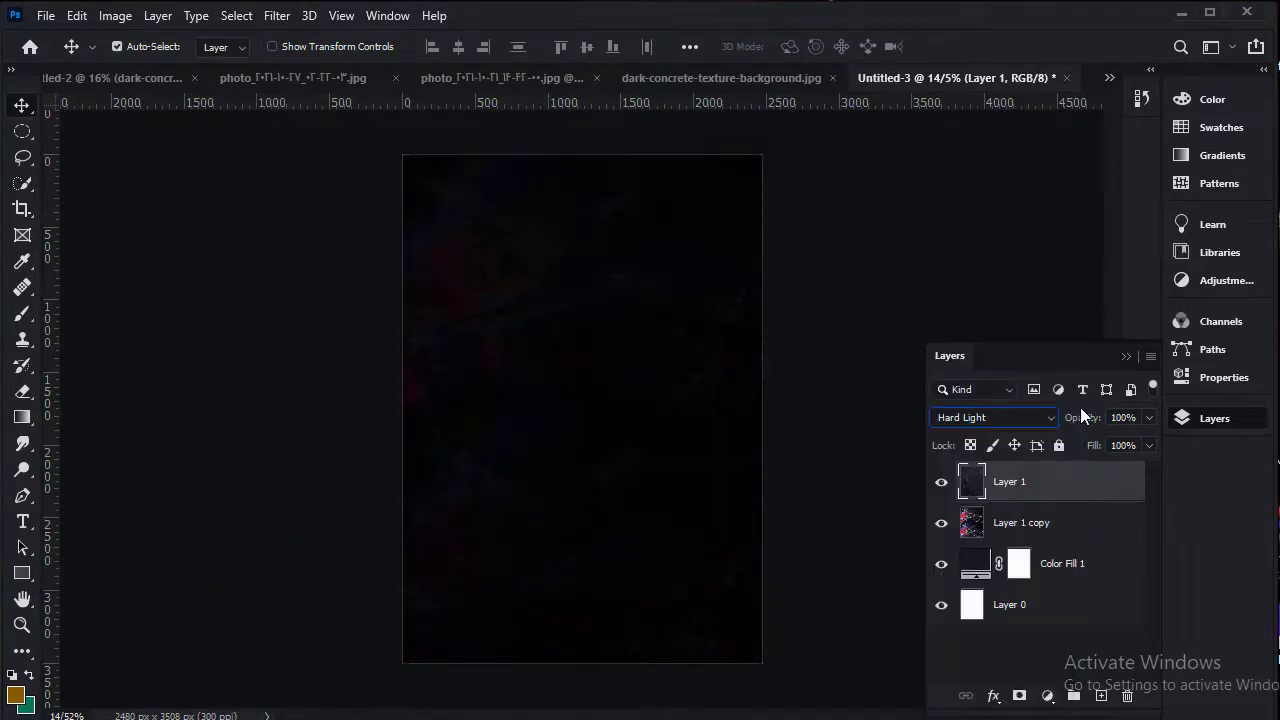
{"action": "mouse_move", "coordinate": [1082, 415]}
{"action": "left_mouse_down"}
{"action": "mouse_move", "coordinate": [1071, 425]}
{"action": "mouse_move", "coordinate": [1087, 424]}
{"action": "left_mouse_up"}
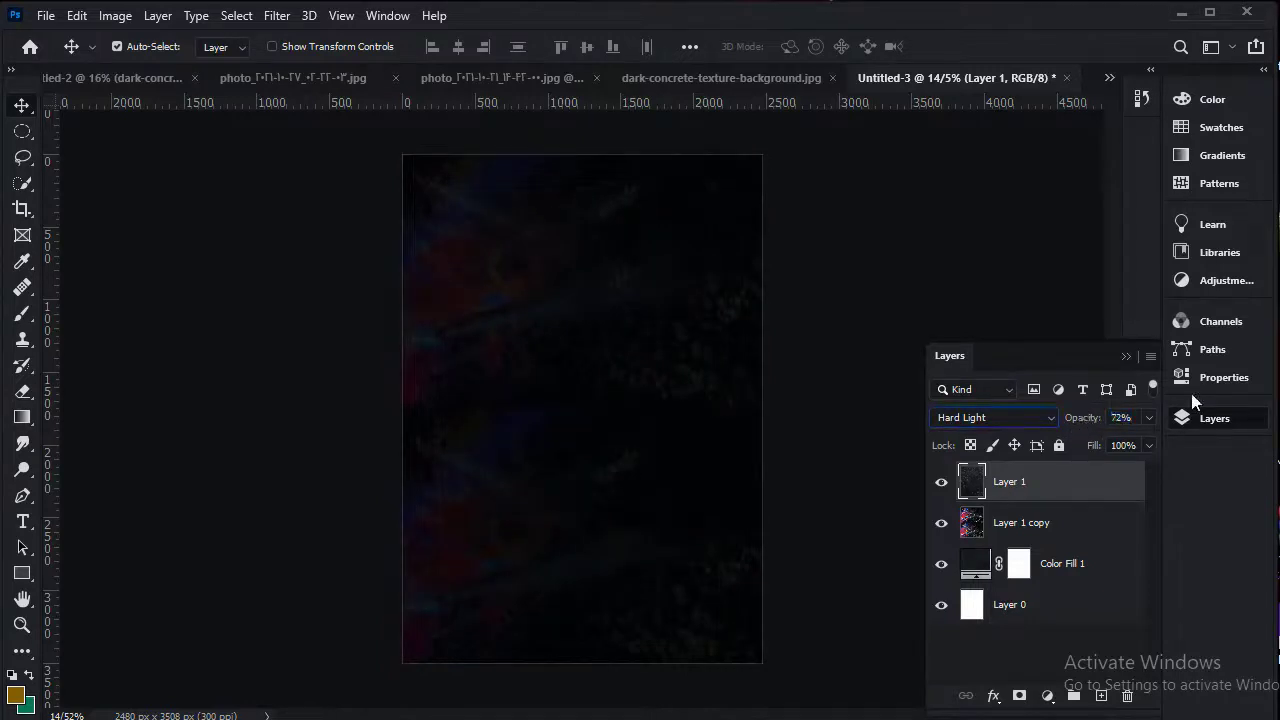
{"action": "left_click", "coordinate": [1102, 695]}
Type 'remix' near the poster's top in the ToyBox font.
{"action": "left_click", "coordinate": [23, 521]}
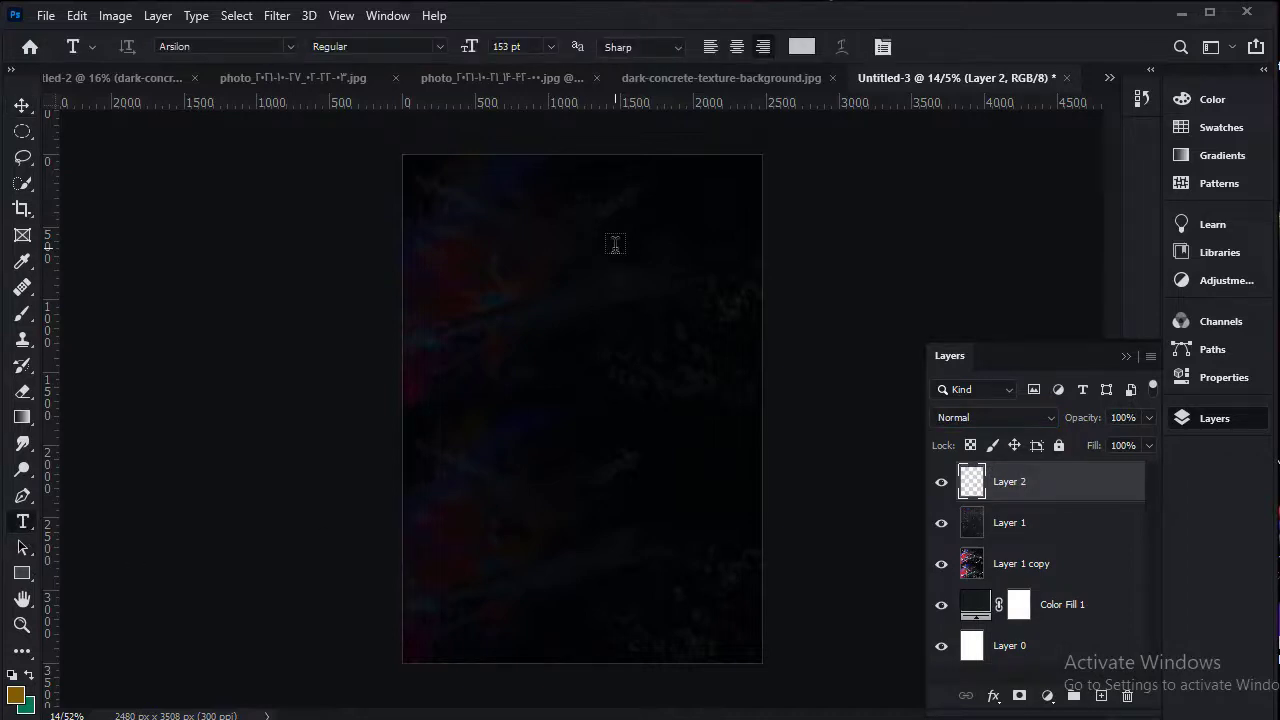
{"action": "left_click", "coordinate": [615, 244]}
{"action": "type", "text": "قث"}
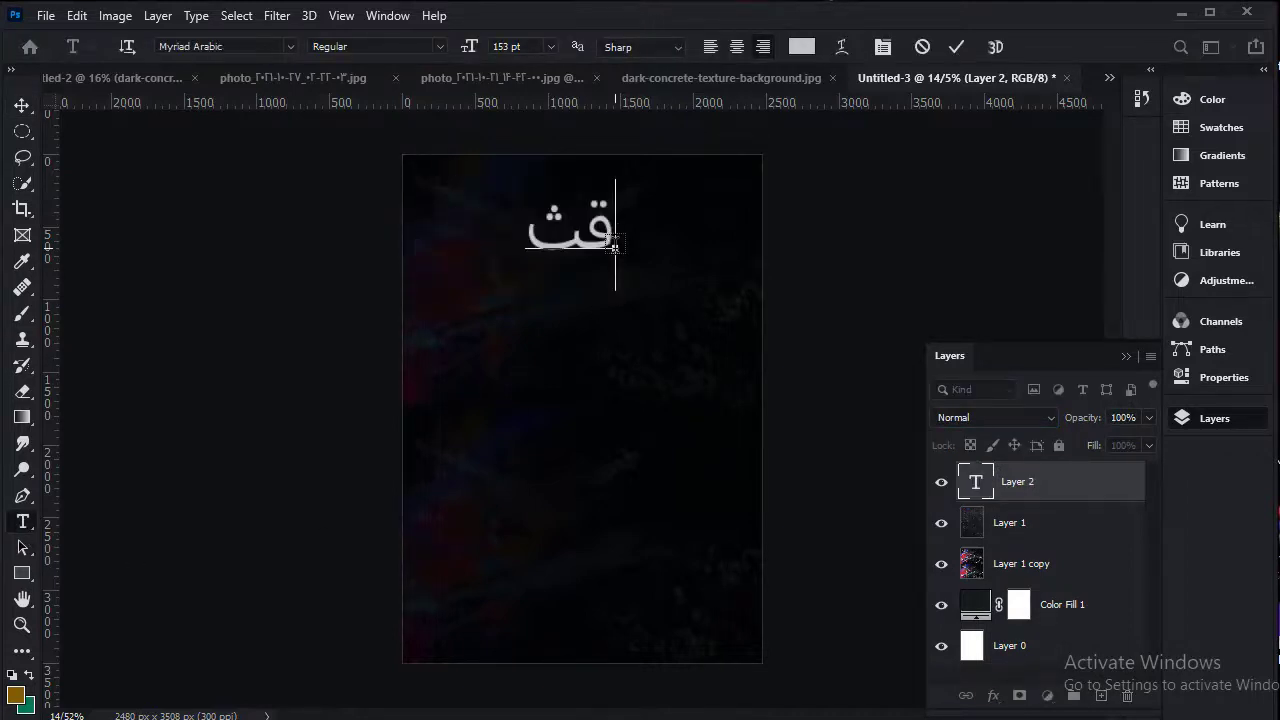
{"action": "key", "text": "BackSpace"}
{"action": "key", "text": "BackSpace"}
{"action": "type", "text": "re"}
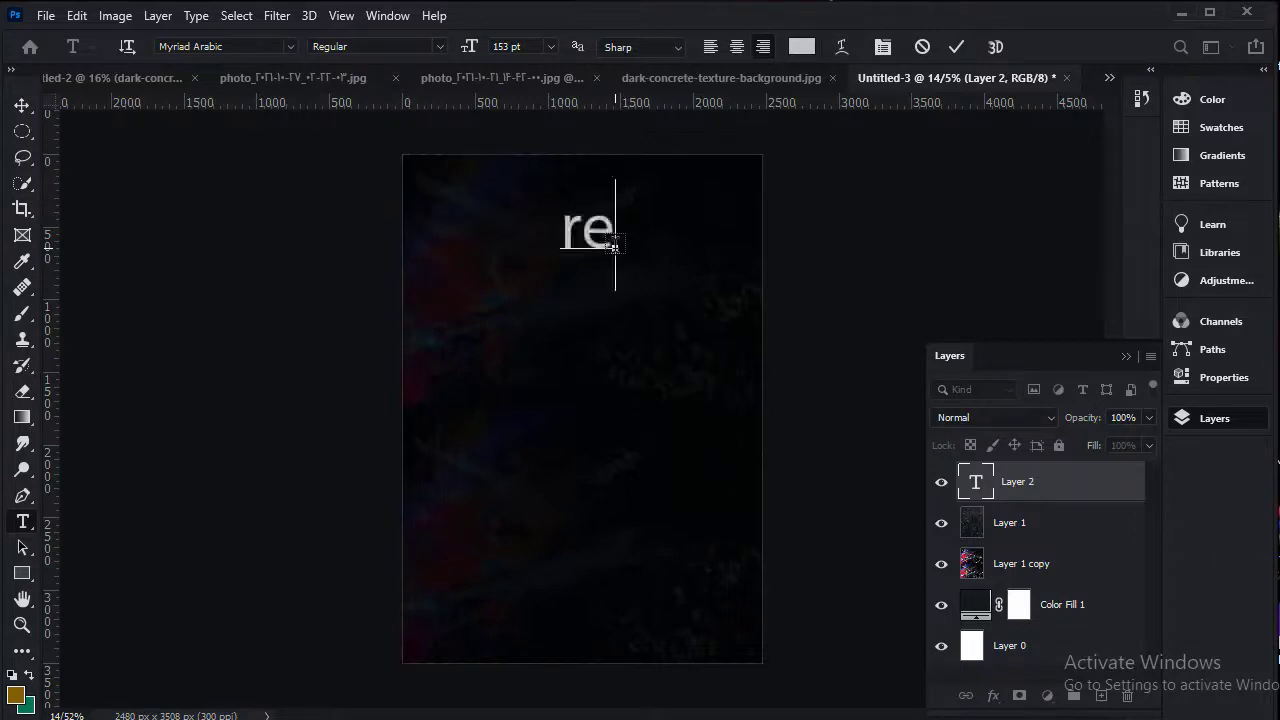
{"action": "type", "text": "mix"}
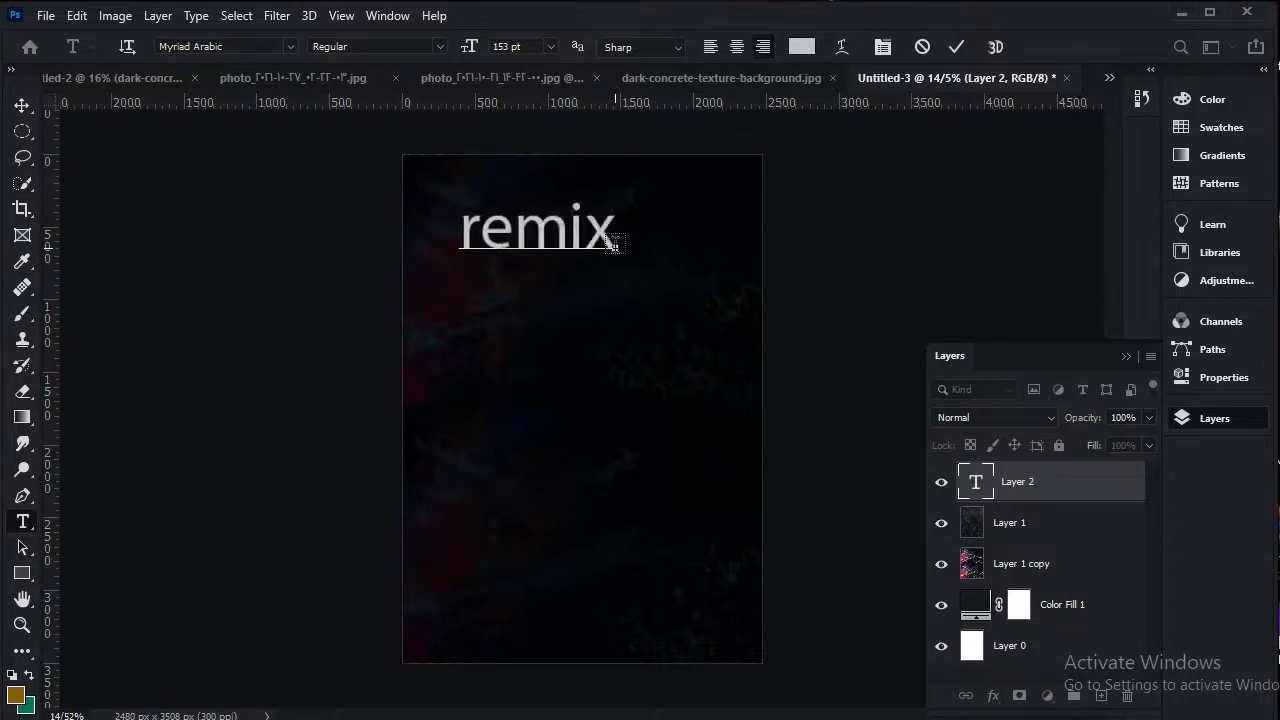
{"action": "key", "text": "ctrl+a"}
{"action": "left_click", "coordinate": [288, 47]}
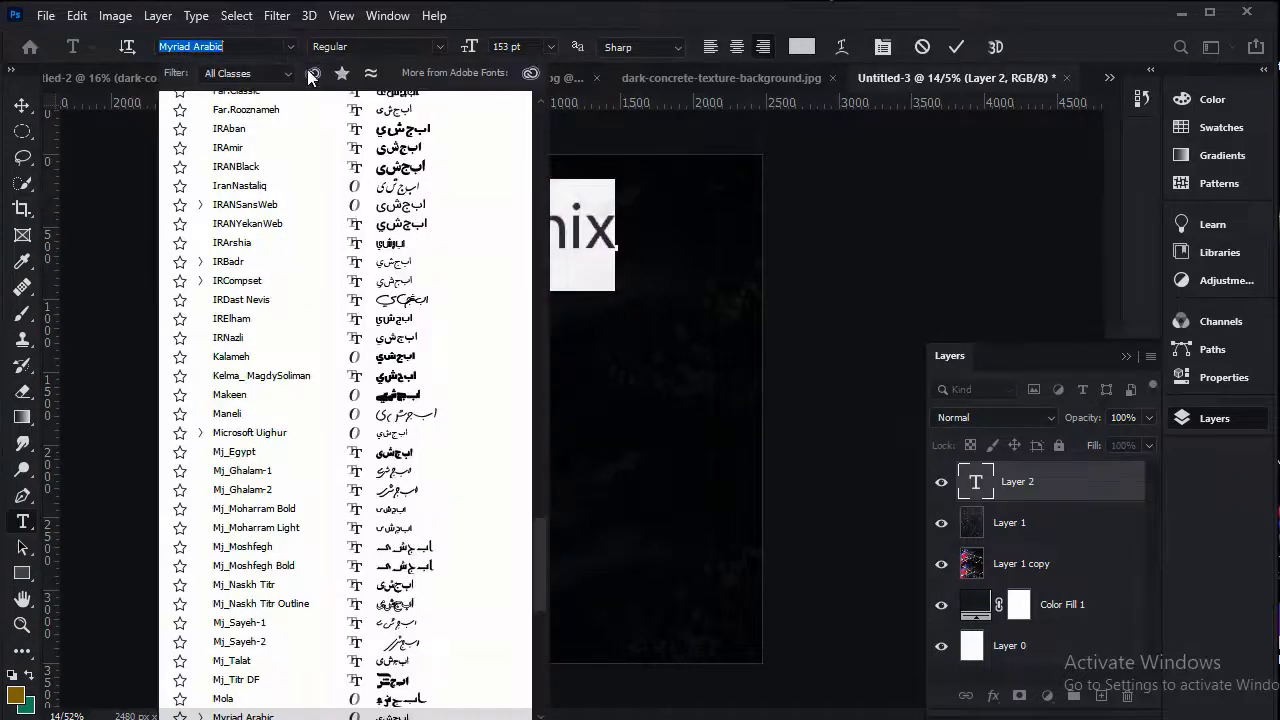
{"action": "left_click_drag", "start_coordinate": [543, 531], "coordinate": [546, 103]}
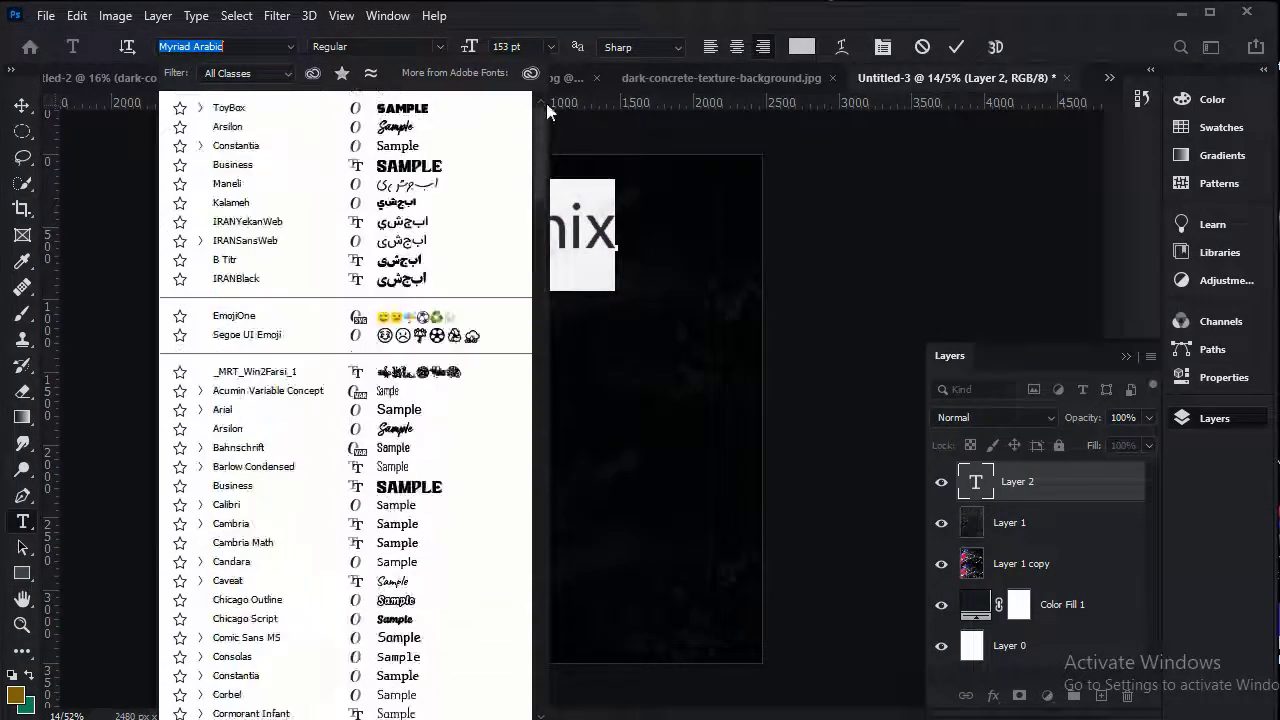
{"action": "left_click", "coordinate": [418, 112]}
{"action": "left_click", "coordinate": [21, 104]}
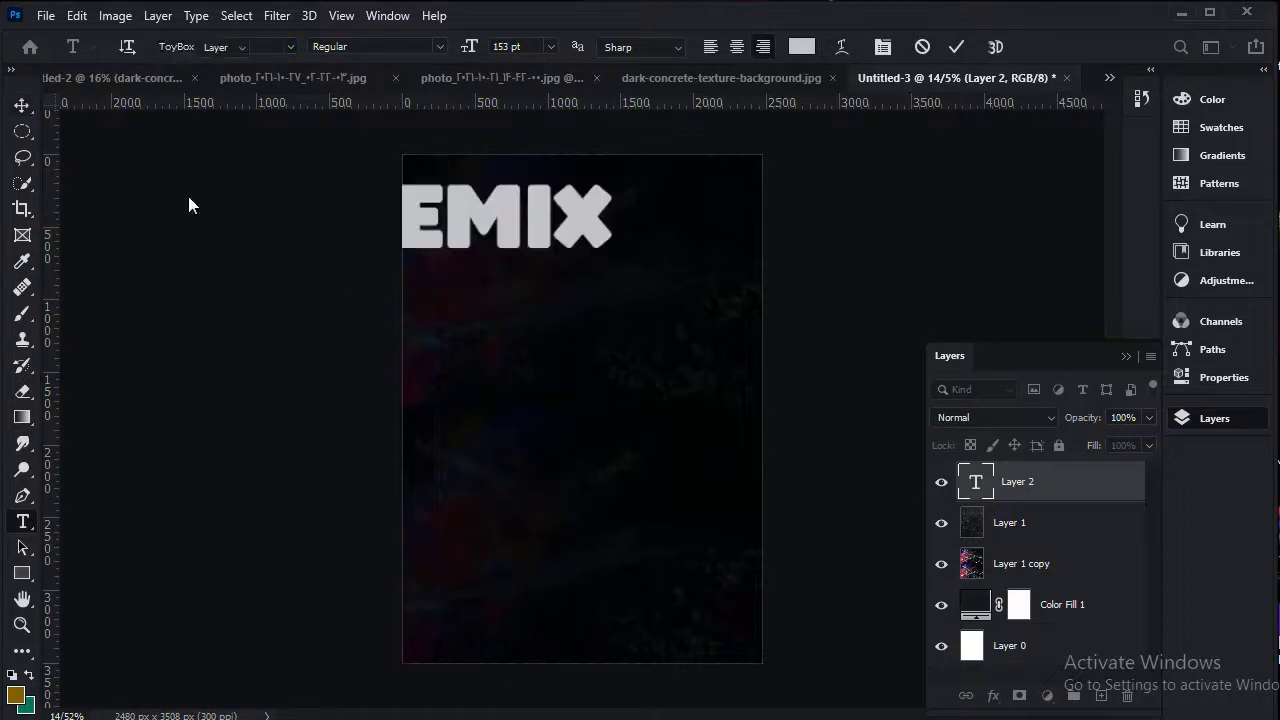
Enlarge the REMIX text to 173 pt and shift it to the right.
{"action": "left_click_drag", "start_coordinate": [516, 222], "coordinate": [615, 211]}
{"action": "double_click", "coordinate": [615, 211]}
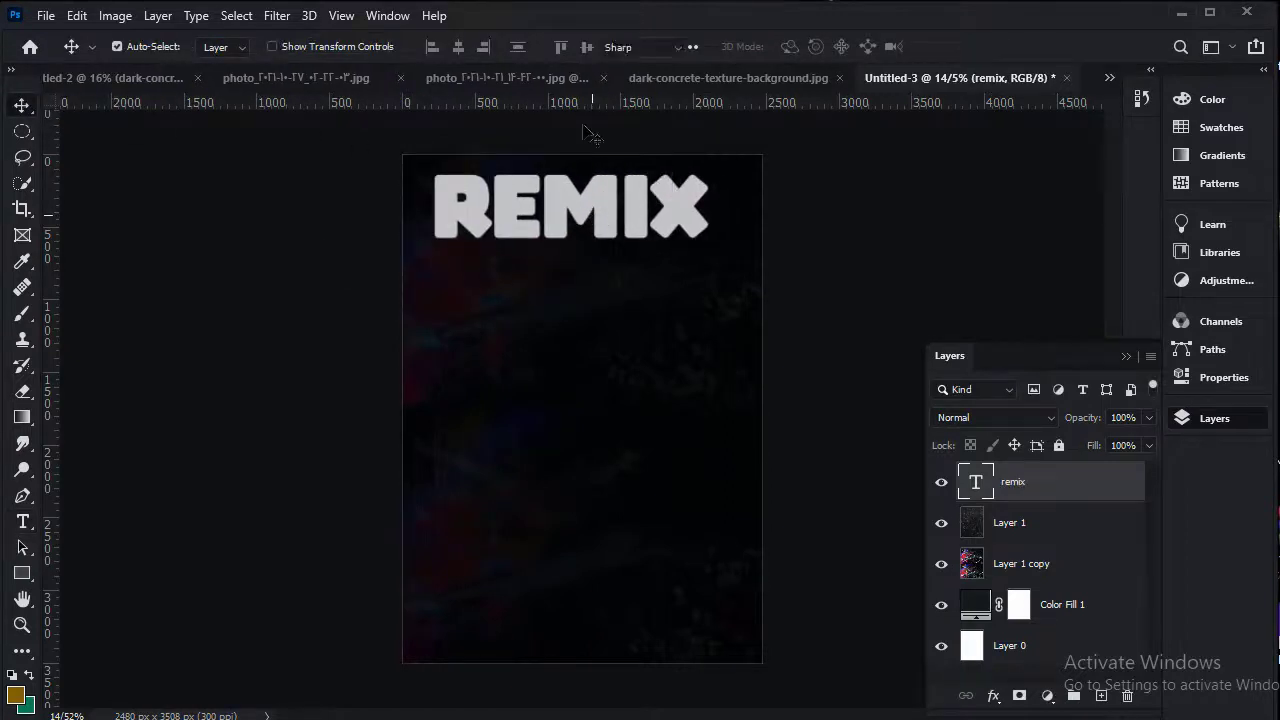
{"action": "left_click_drag", "start_coordinate": [474, 46], "coordinate": [500, 47]}
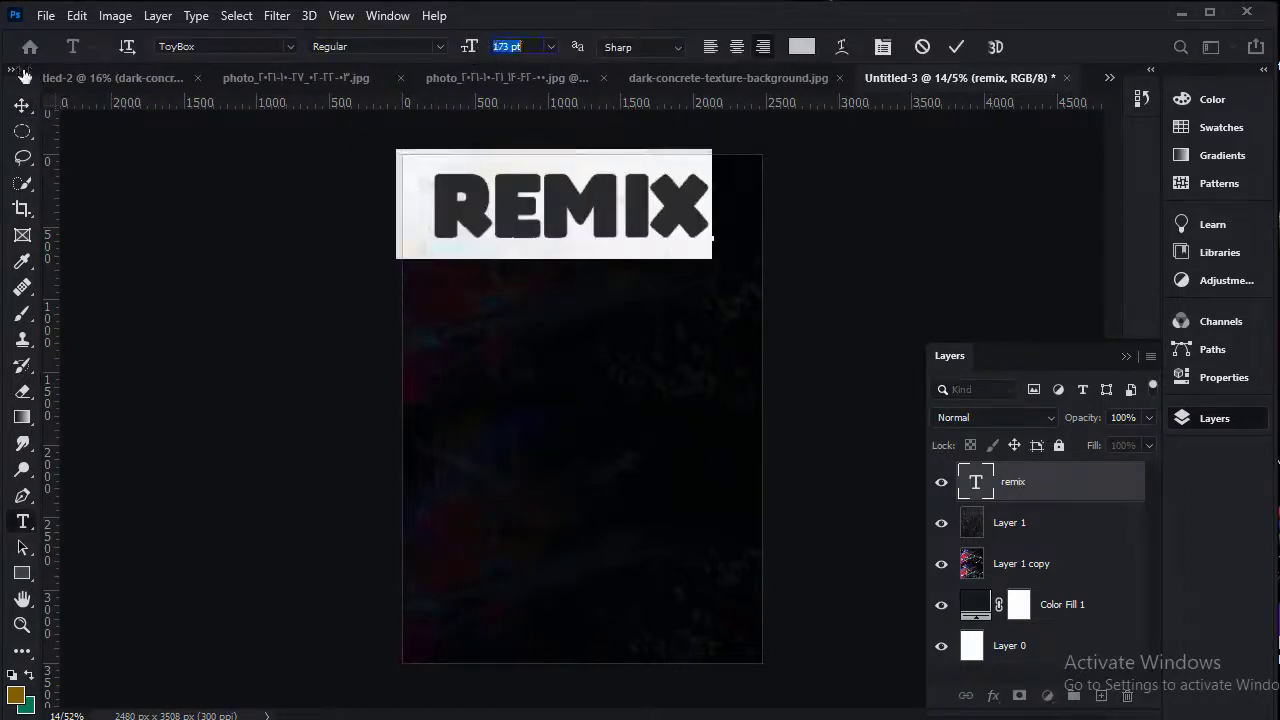
{"action": "left_click", "coordinate": [21, 104]}
{"action": "left_click_drag", "start_coordinate": [508, 201], "coordinate": [537, 201]}
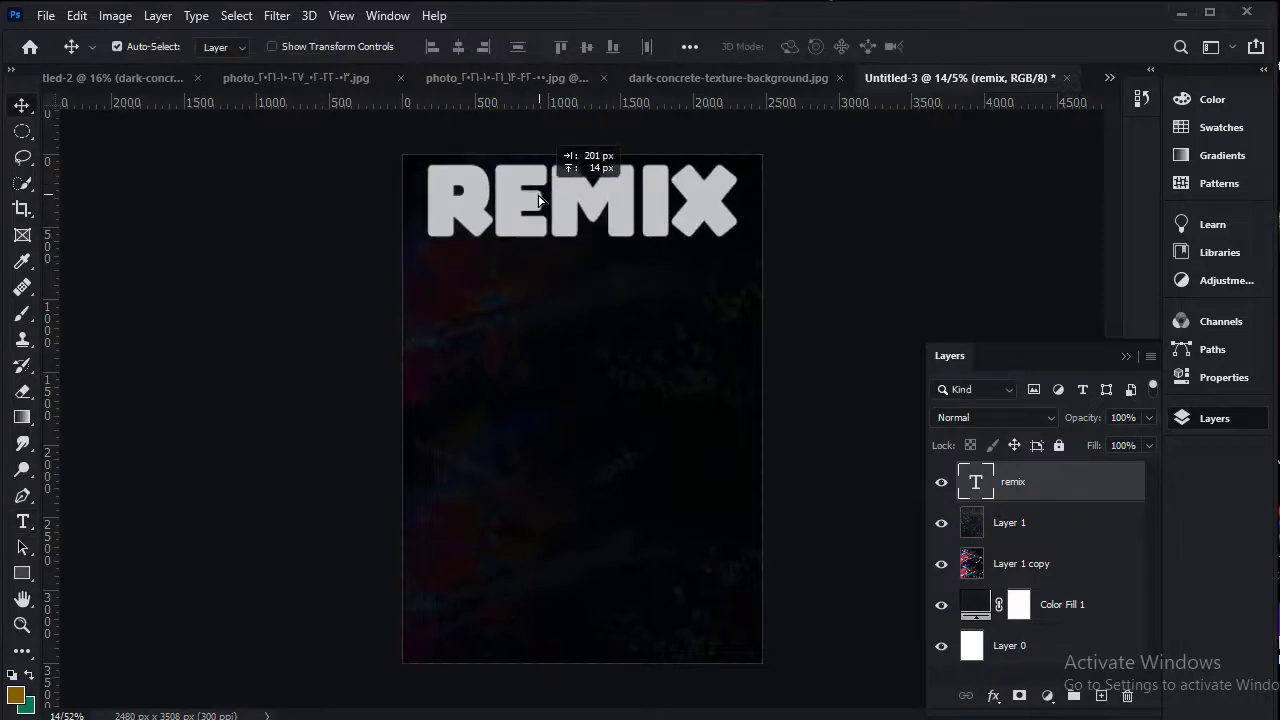
{"action": "key", "text": "Return"}
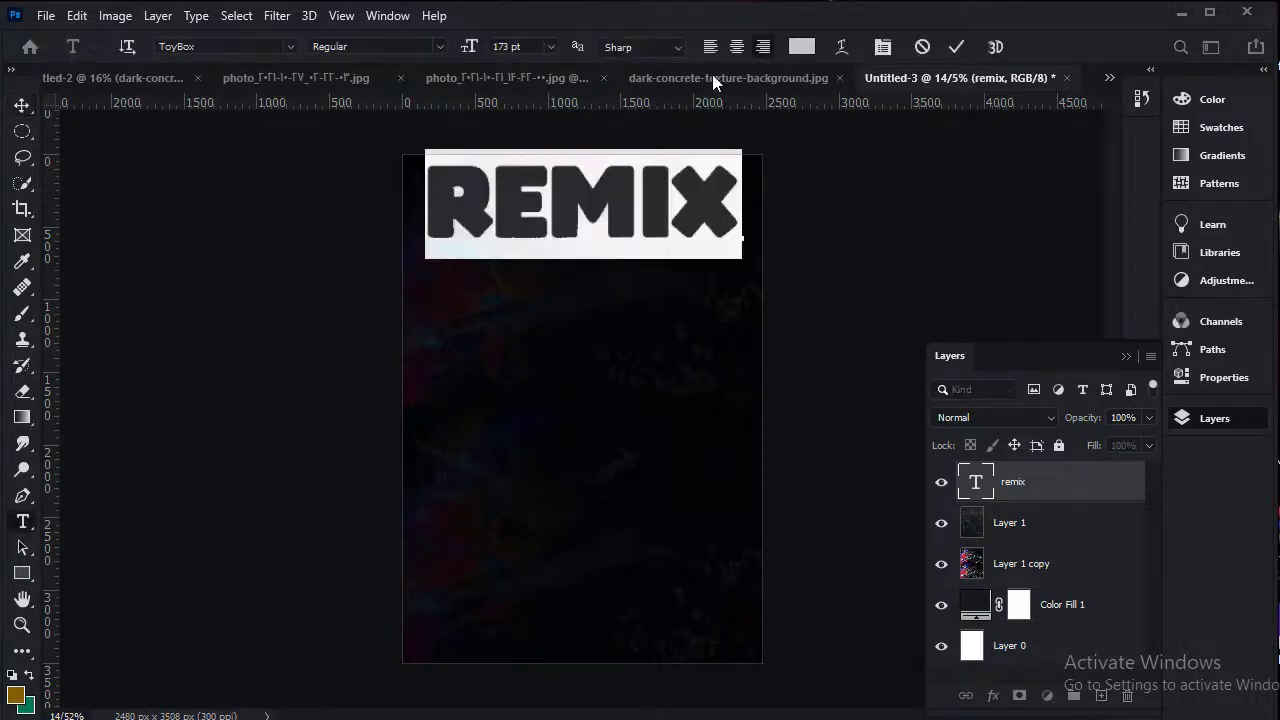
Colour the REMIX letters 0a0c0b and give them a white 5 px stroke.
{"action": "left_click", "coordinate": [797, 47]}
{"action": "type", "text": "0a0c0b"}
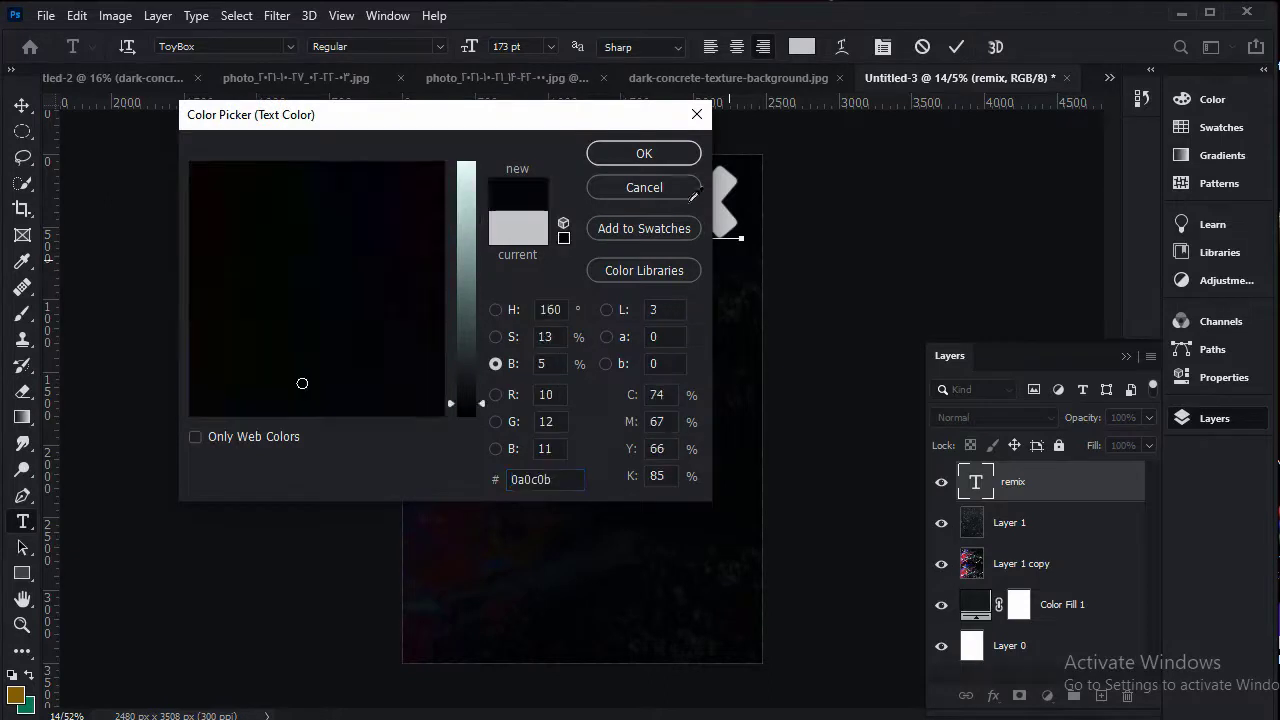
{"action": "left_click", "coordinate": [640, 154]}
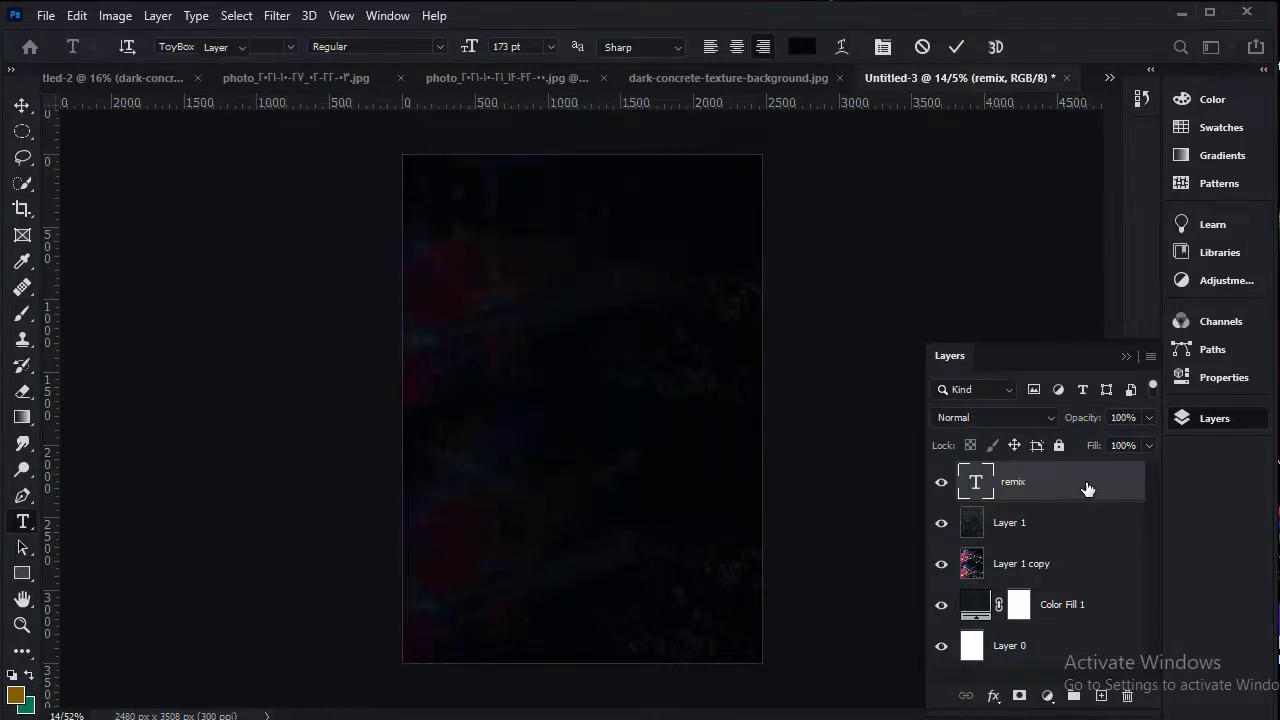
{"action": "double_click", "coordinate": [1068, 493]}
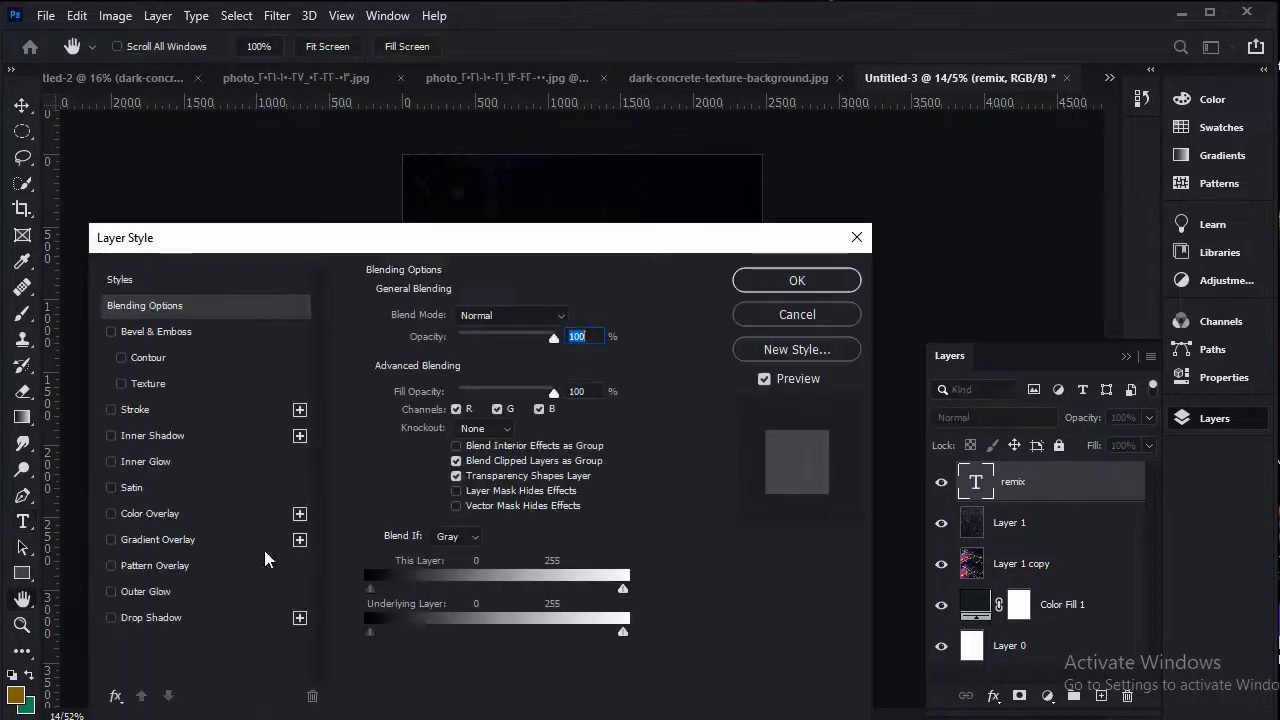
{"action": "left_click", "coordinate": [135, 409]}
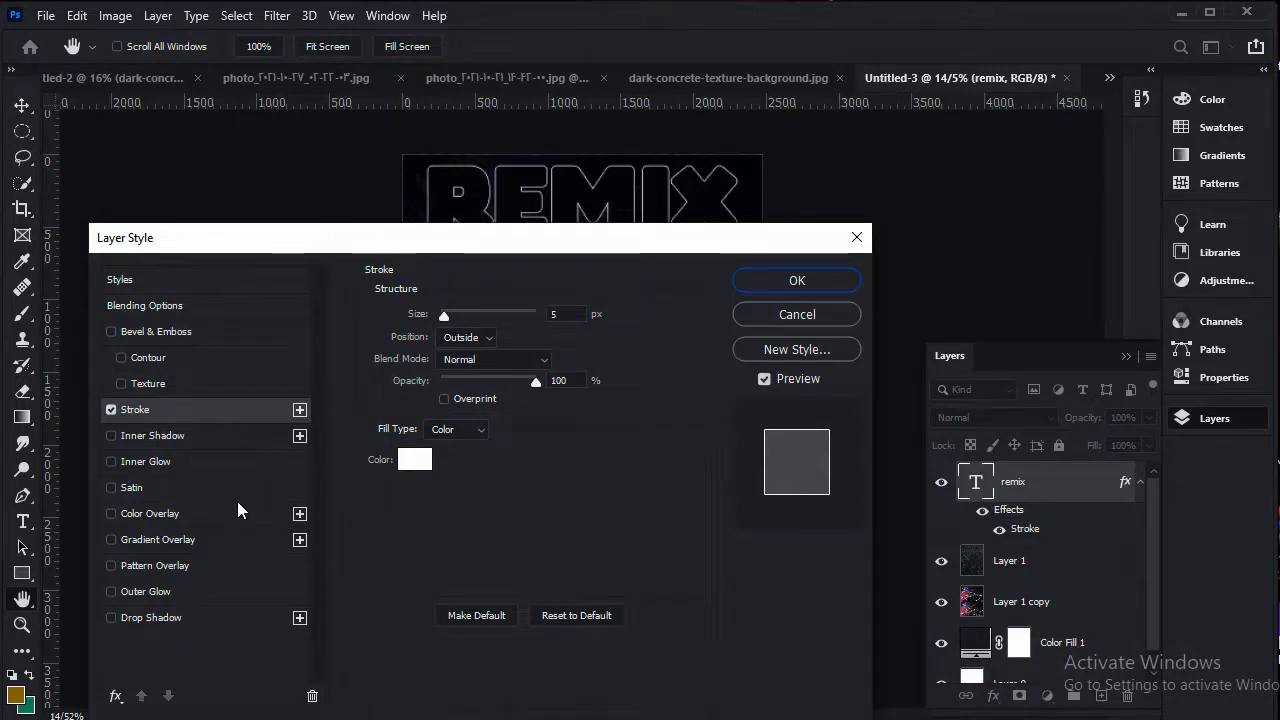
{"action": "left_click", "coordinate": [831, 281]}
{"action": "key", "text": "v"}
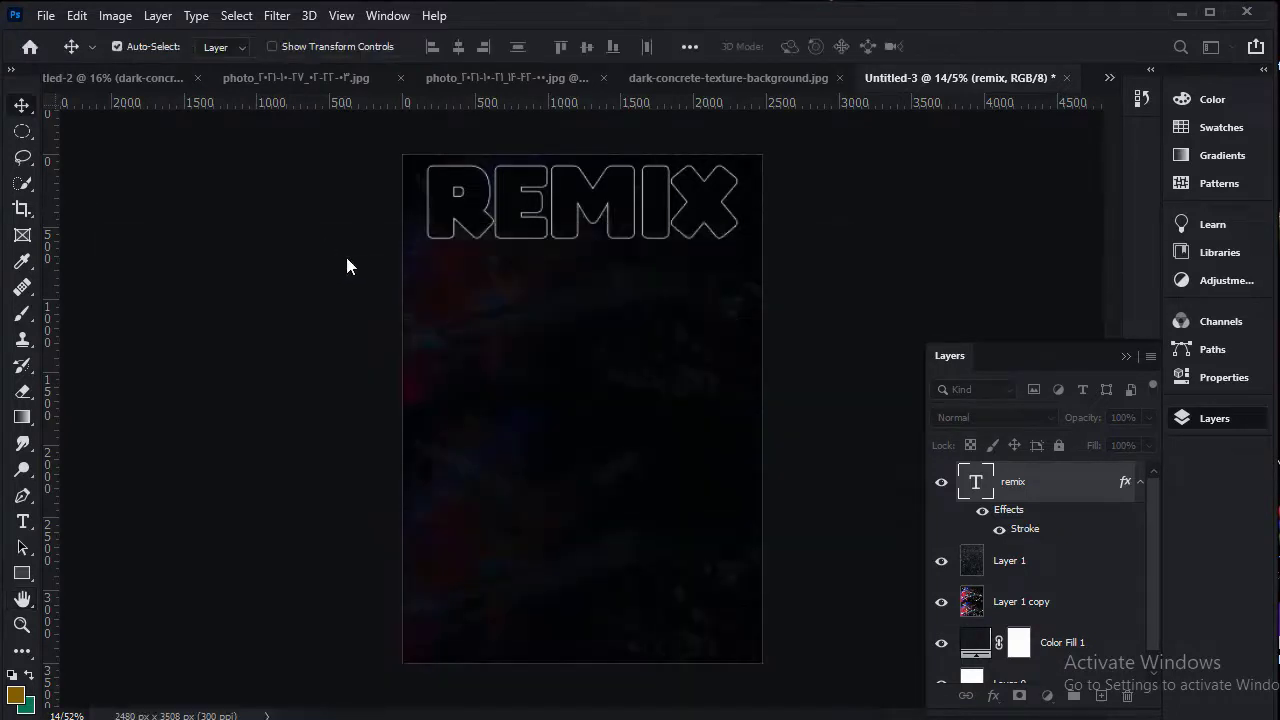
Rasterize REMIX in Liquify and warp the E's bottom, M's top and X's lower leg.
{"action": "left_click", "coordinate": [276, 15]}
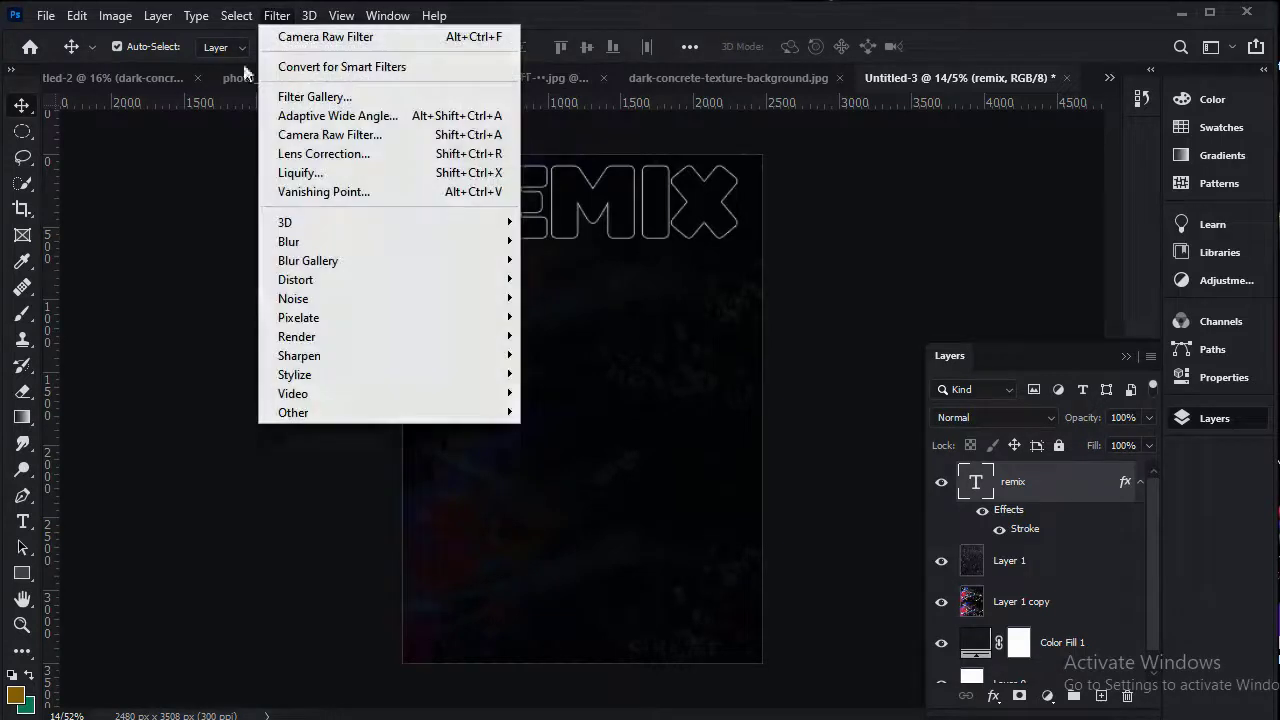
{"action": "left_click", "coordinate": [335, 175]}
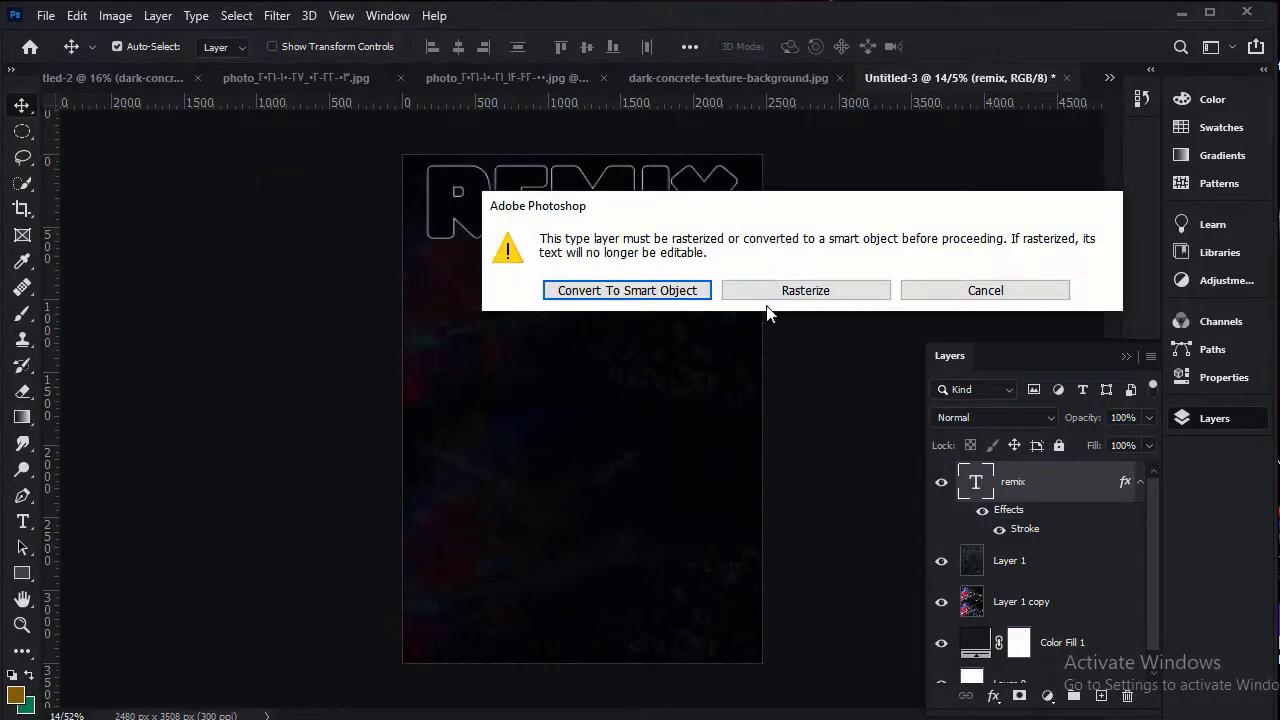
{"action": "left_click", "coordinate": [779, 292]}
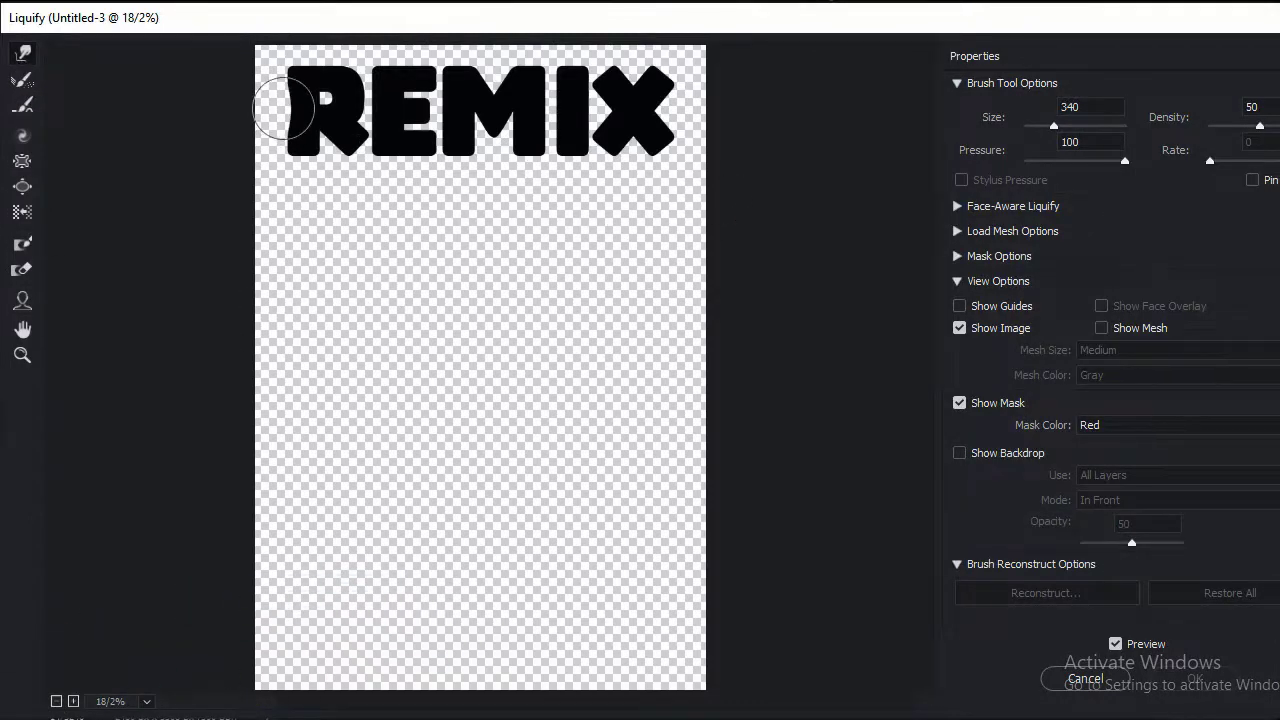
{"action": "left_click_drag", "start_coordinate": [394, 157], "coordinate": [395, 171]}
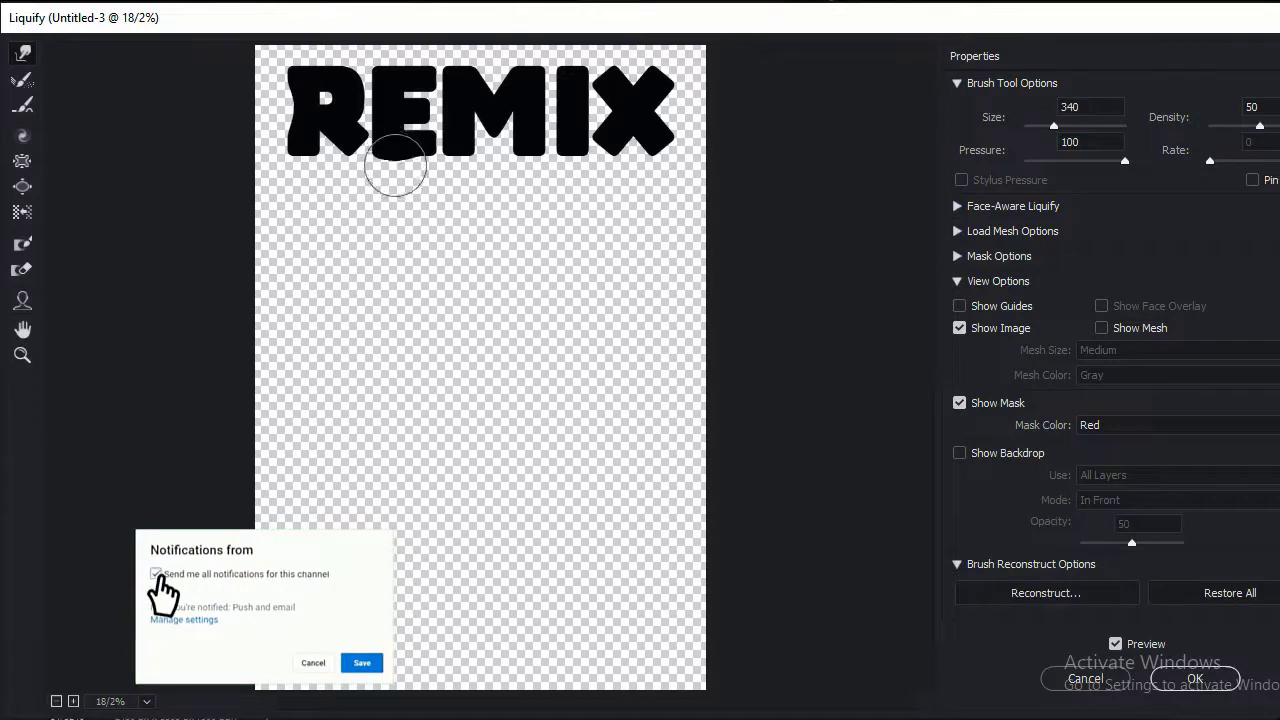
{"action": "left_click_drag", "start_coordinate": [500, 110], "coordinate": [506, 67]}
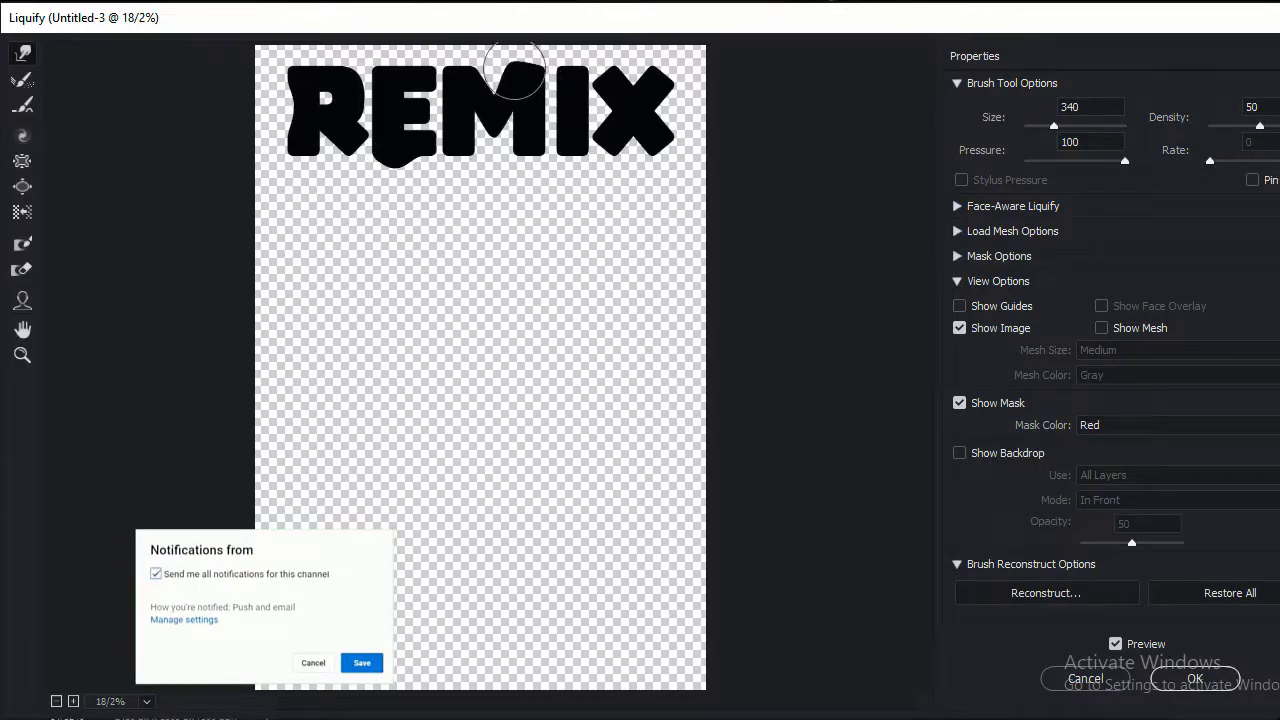
{"action": "left_click_drag", "start_coordinate": [614, 143], "coordinate": [647, 160]}
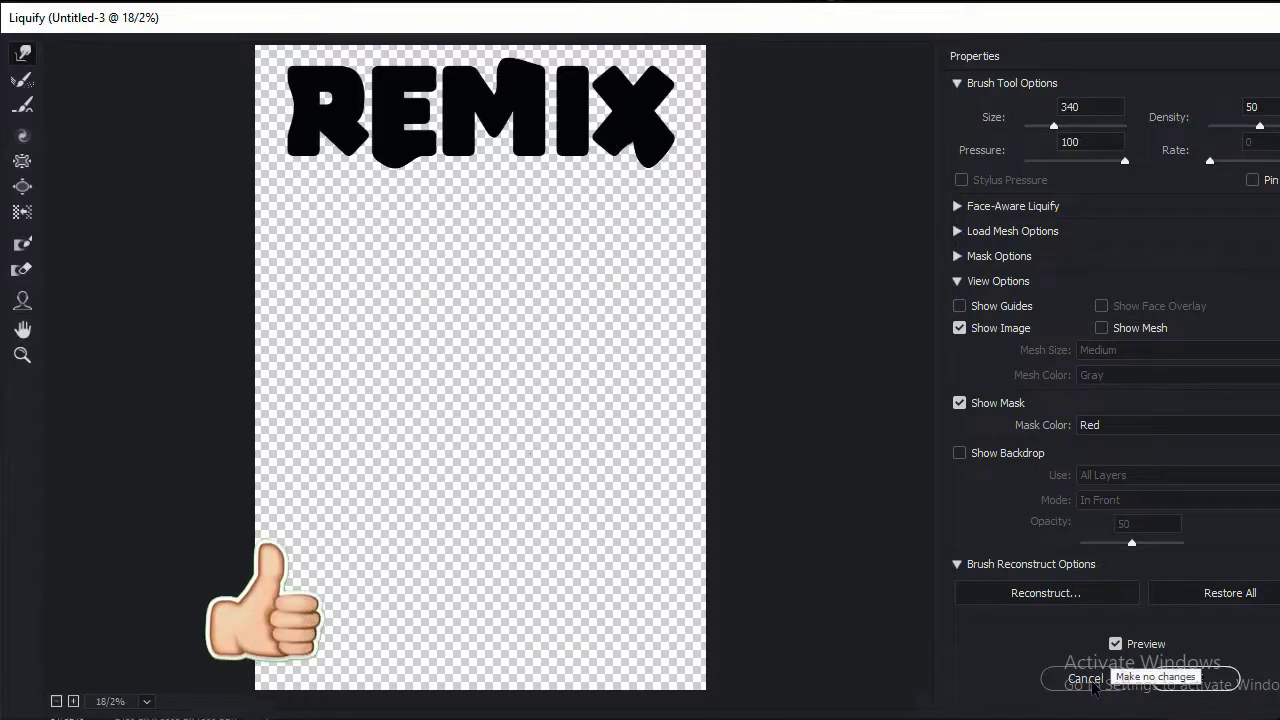
Apply the Liquify warp and lower the remix layer's fill to 58%.
{"action": "left_click", "coordinate": [1190, 680]}
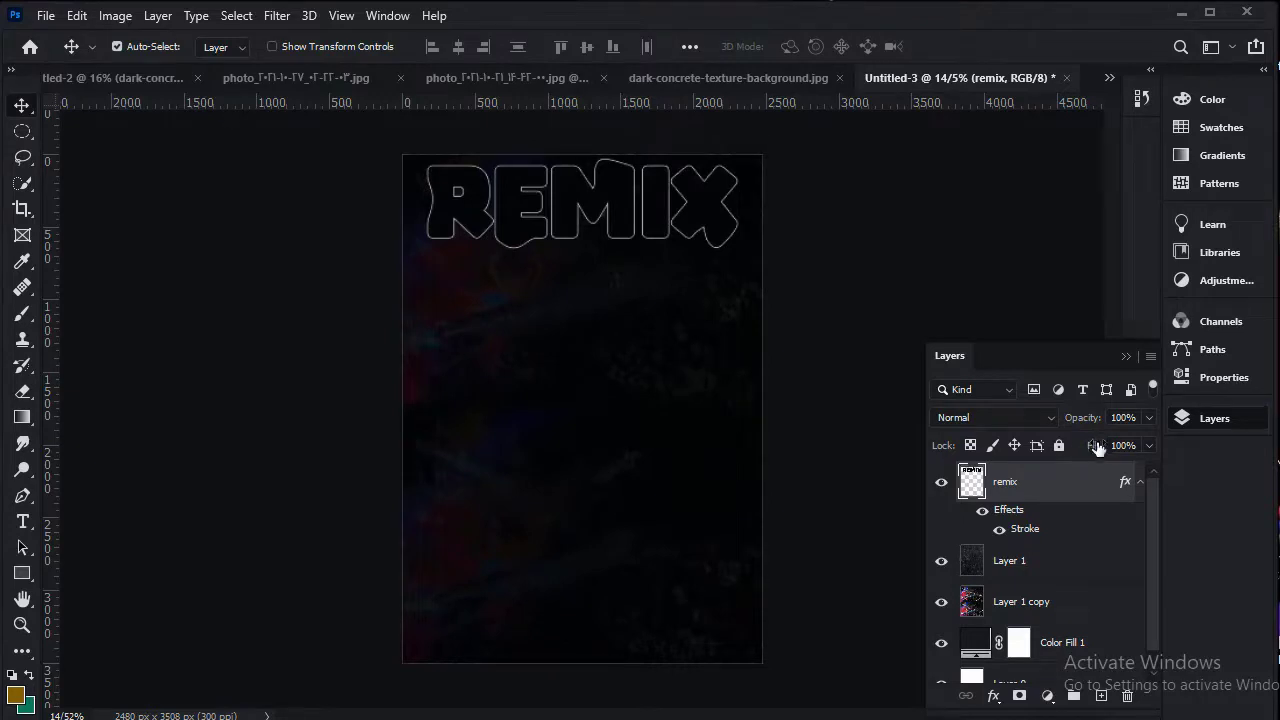
{"action": "left_click_drag", "start_coordinate": [1098, 445], "coordinate": [1062, 452]}
{"action": "mouse_move", "coordinate": [1078, 445]}
{"action": "left_mouse_down"}
{"action": "mouse_move", "coordinate": [1114, 452]}
{"action": "mouse_move", "coordinate": [1104, 694]}
{"action": "left_mouse_up"}
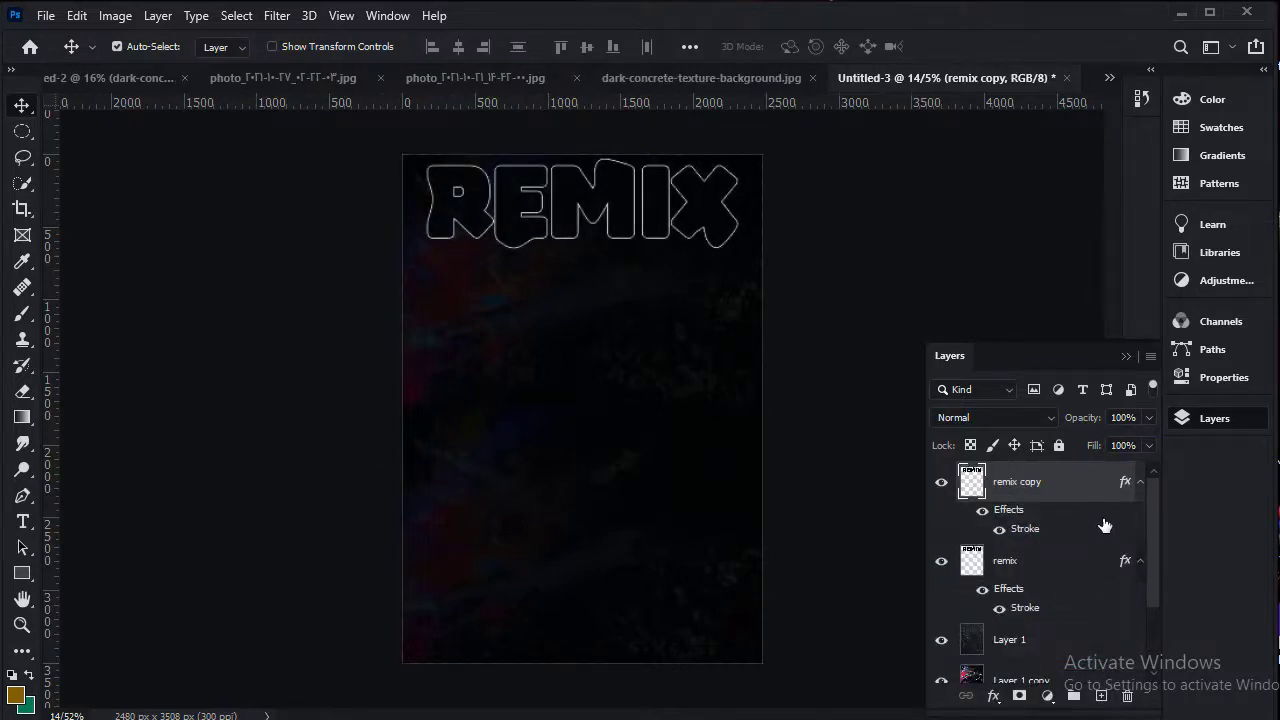
Copy the REMIX row down the poster into five evenly spaced rows.
{"action": "left_click_drag", "start_coordinate": [648, 238], "coordinate": [649, 326]}
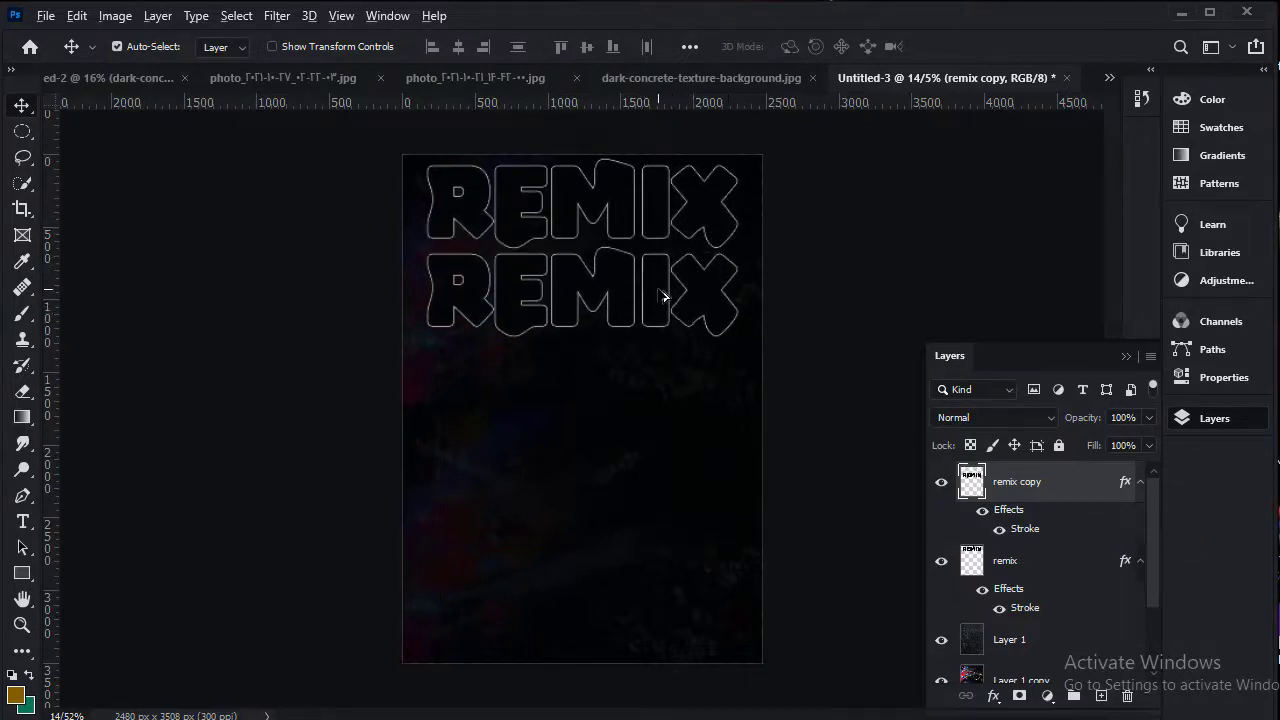
{"action": "left_click_drag", "start_coordinate": [662, 296], "coordinate": [648, 660]}
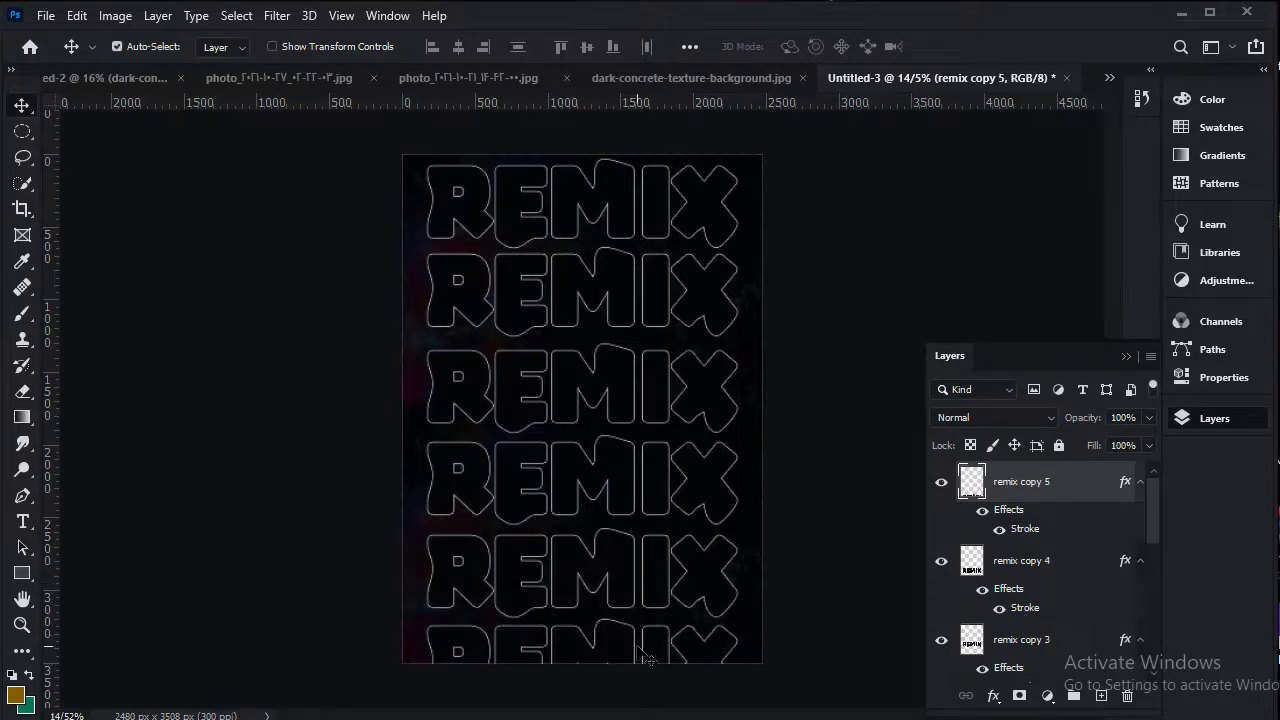
{"action": "key", "text": "ctrl+z"}
{"action": "key", "text": "ctrl+z"}
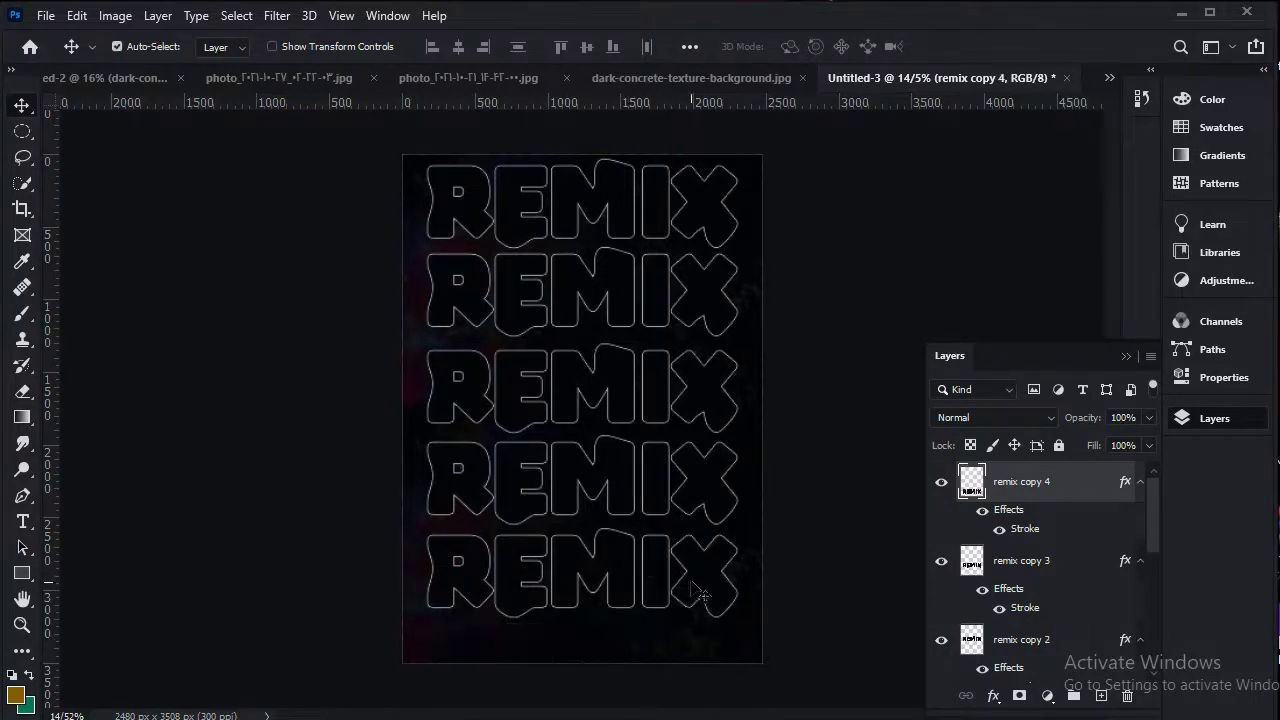
{"action": "left_click_drag", "start_coordinate": [653, 591], "coordinate": [655, 548]}
{"action": "left_click_drag", "start_coordinate": [667, 421], "coordinate": [665, 439]}
{"action": "left_click", "coordinate": [644, 320]}
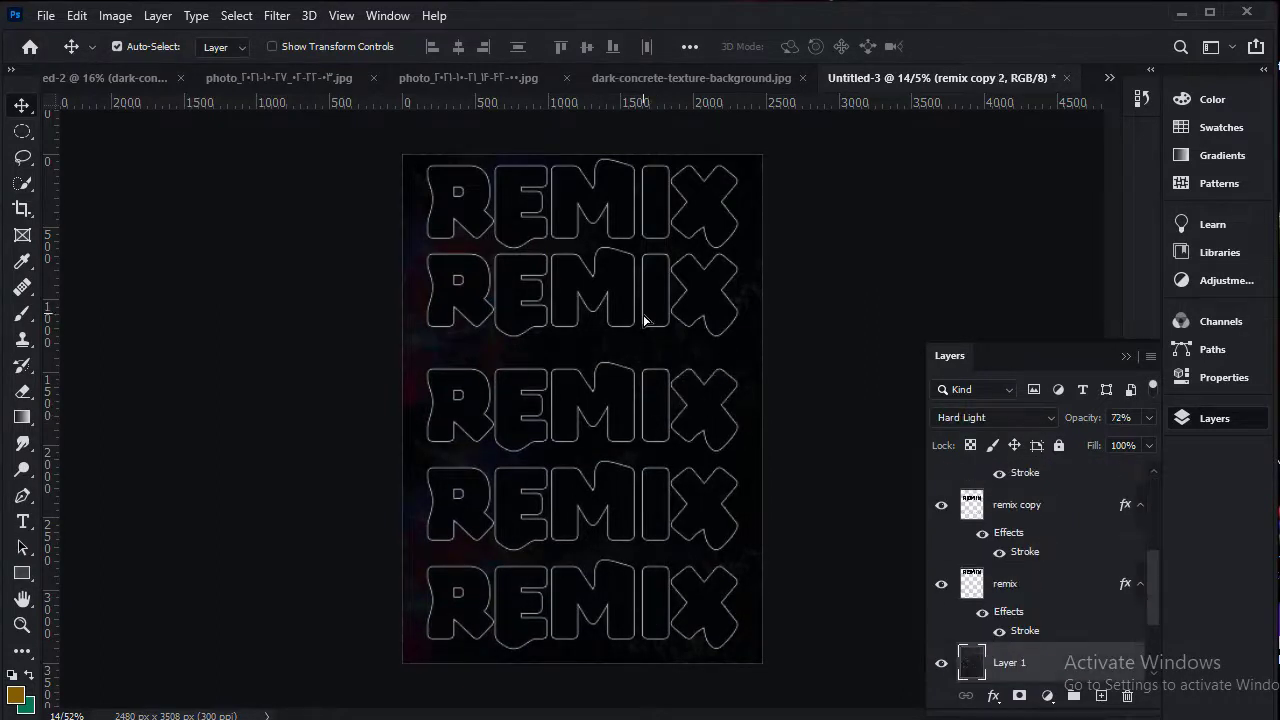
{"action": "left_click_drag", "start_coordinate": [644, 320], "coordinate": [630, 280]}
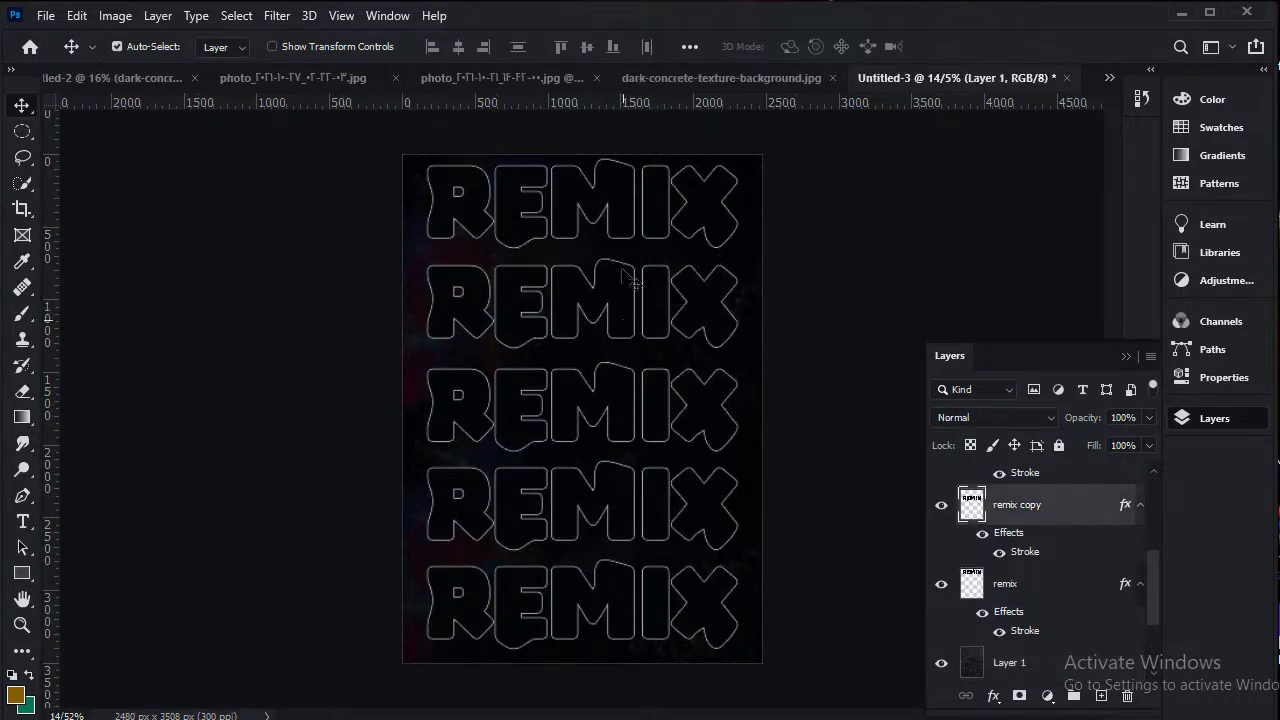
{"action": "left_click_drag", "start_coordinate": [619, 208], "coordinate": [619, 220]}
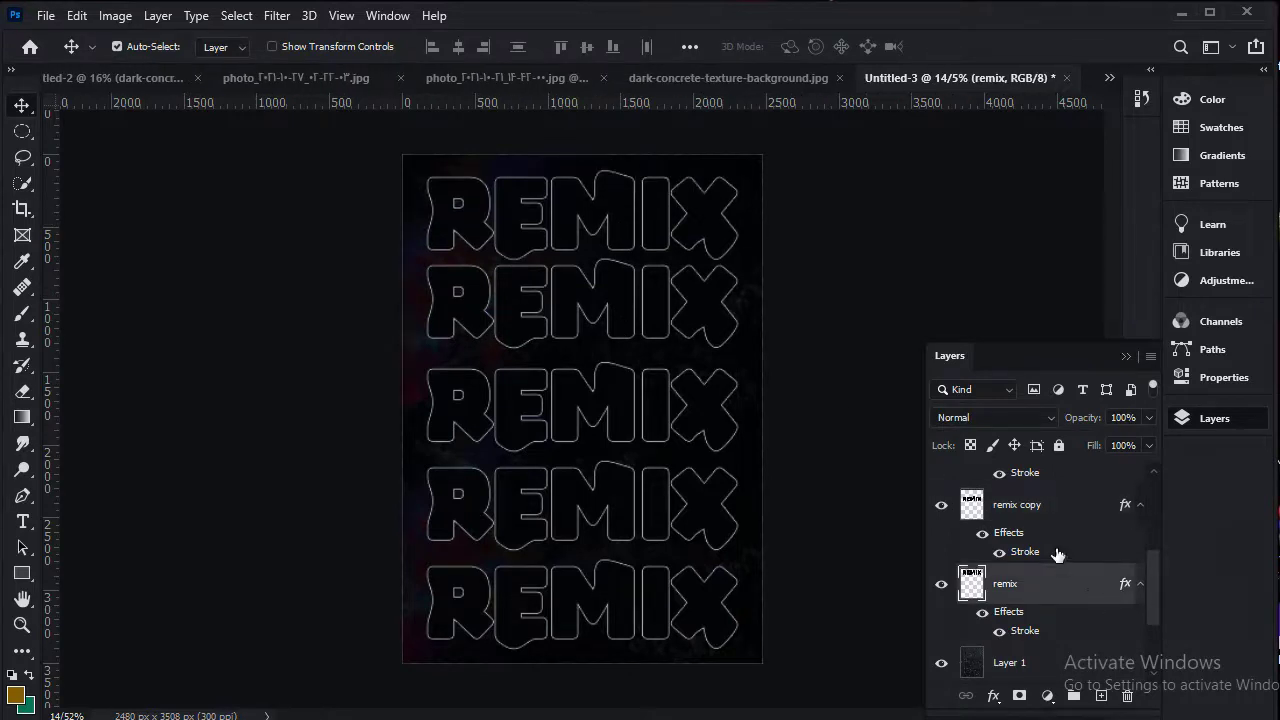
Select all the remix layers through remix copy 4 and merge them into one.
{"action": "scroll", "coordinate": [1043, 508], "scroll_direction": "up", "scroll_amount": 1}
{"action": "scroll", "coordinate": [1043, 508], "scroll_direction": "up", "scroll_amount": 1}
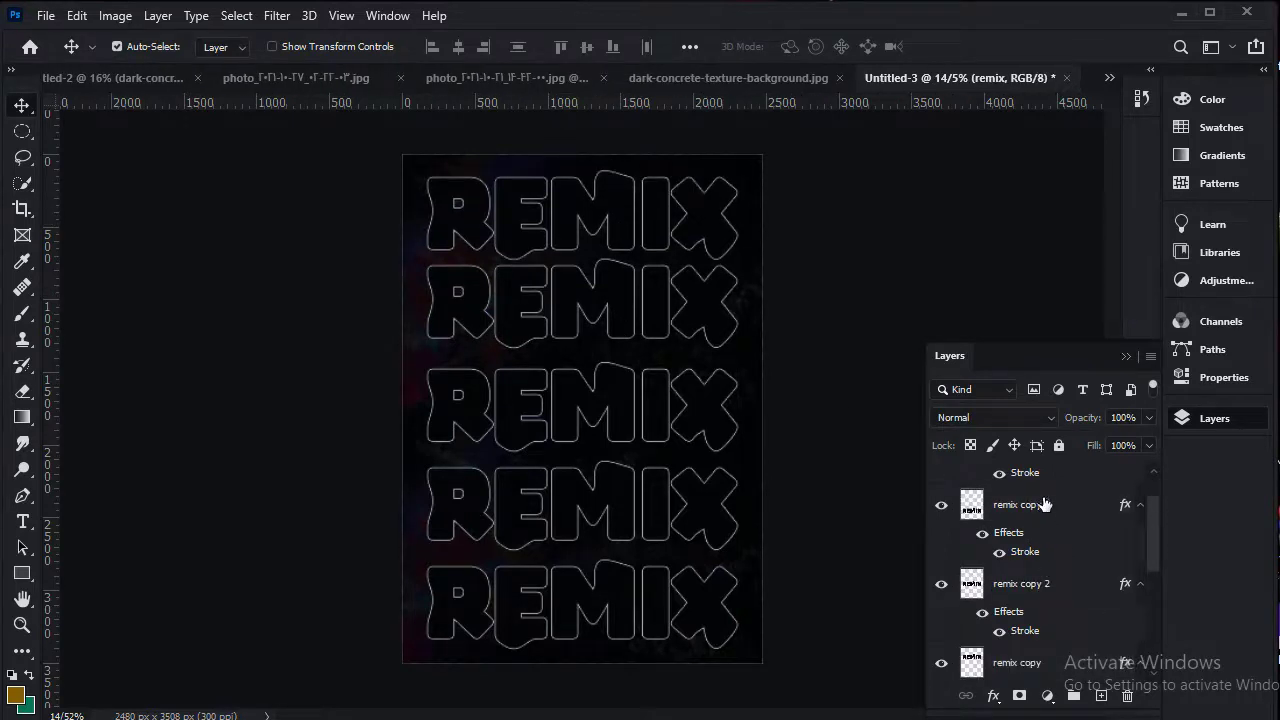
{"action": "left_click", "coordinate": [1043, 504], "text": "shift"}
{"action": "scroll", "coordinate": [1057, 509], "scroll_direction": "up", "scroll_amount": 2}
{"action": "left_click", "coordinate": [1051, 491], "text": "shift"}
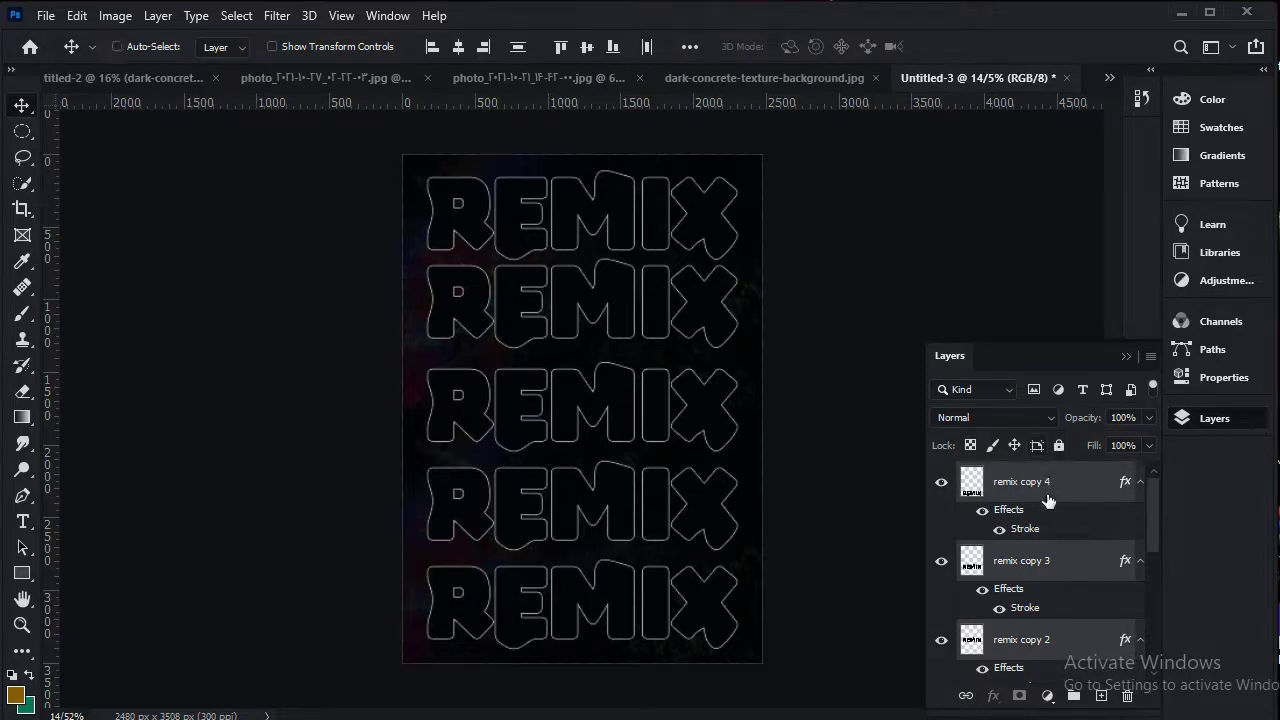
{"action": "key", "text": "ctrl+e"}
Set the merged REMIX layer to Lighten blending at 31% opacity.
{"action": "left_click", "coordinate": [995, 417]}
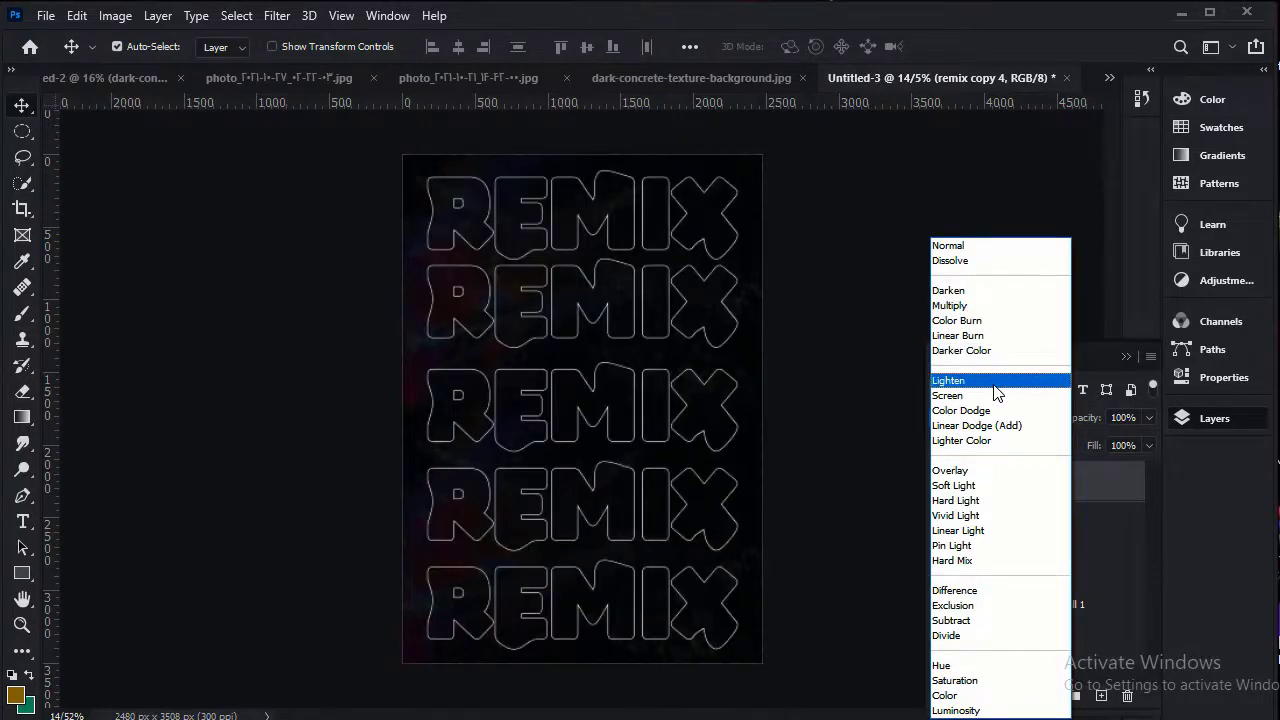
{"action": "left_click", "coordinate": [996, 393]}
{"action": "mouse_move", "coordinate": [1084, 421]}
{"action": "left_mouse_down"}
{"action": "mouse_move", "coordinate": [1069, 426]}
{"action": "mouse_move", "coordinate": [1088, 420]}
{"action": "left_mouse_up"}
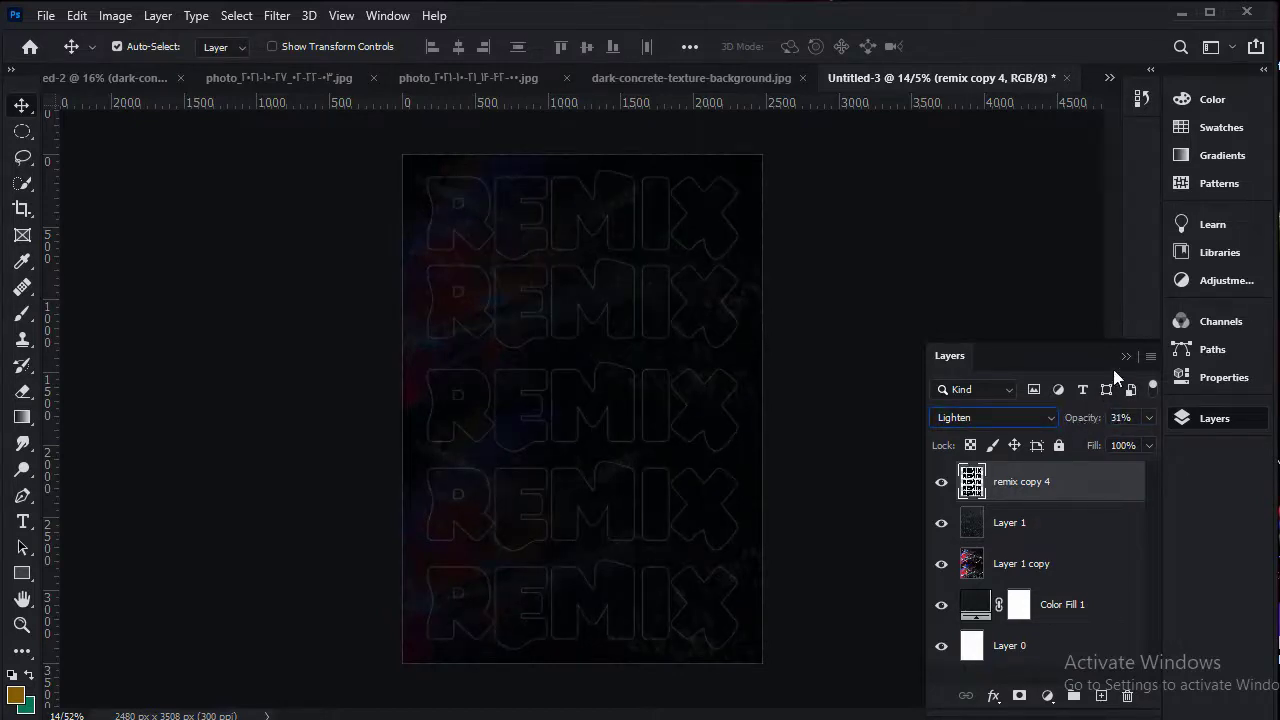
{"action": "left_click", "coordinate": [1122, 356]}
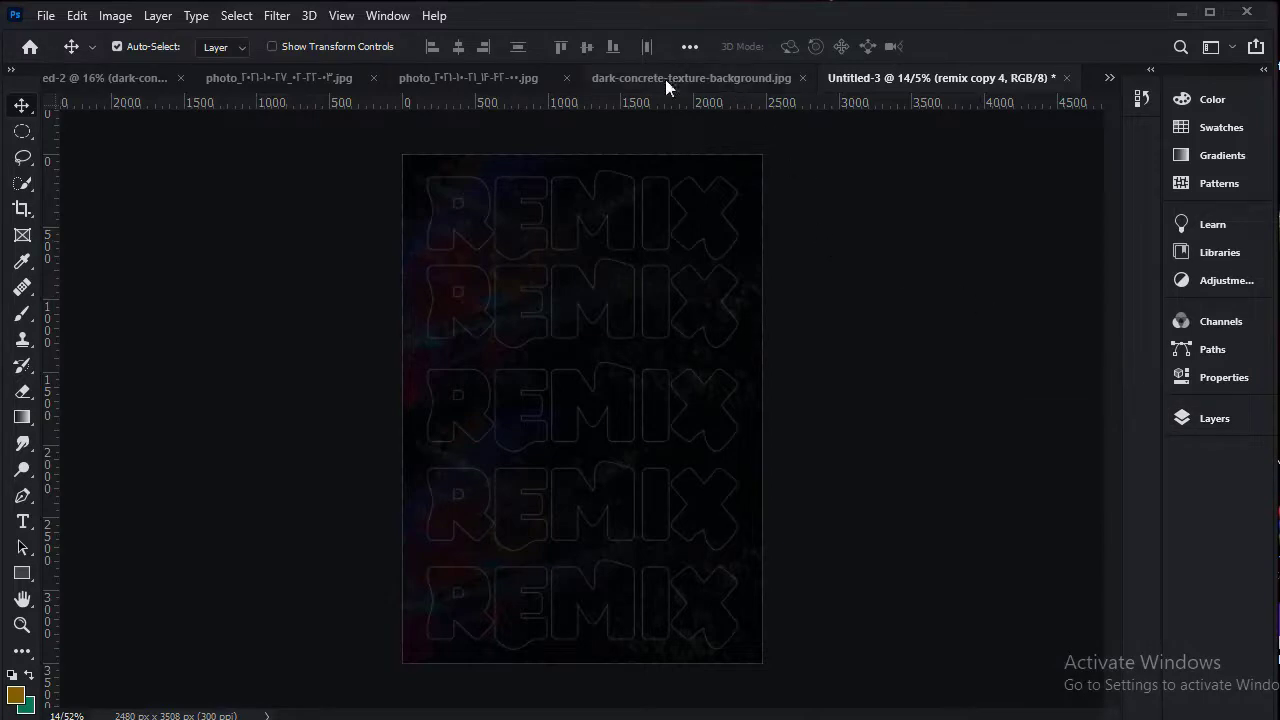
Cut the selected singer from the singer photo and paste it into the REMIX poster.
{"action": "left_click", "coordinate": [615, 78]}
{"action": "left_click", "coordinate": [482, 77]}
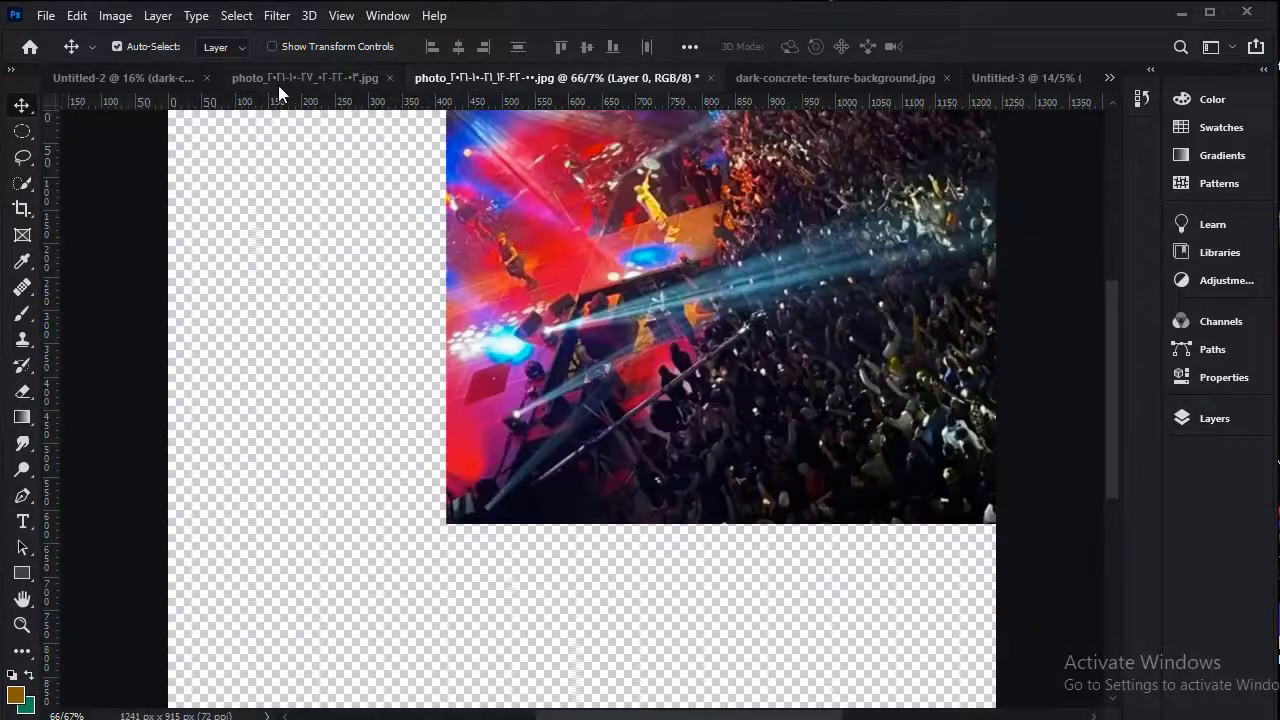
{"action": "left_click", "coordinate": [282, 77]}
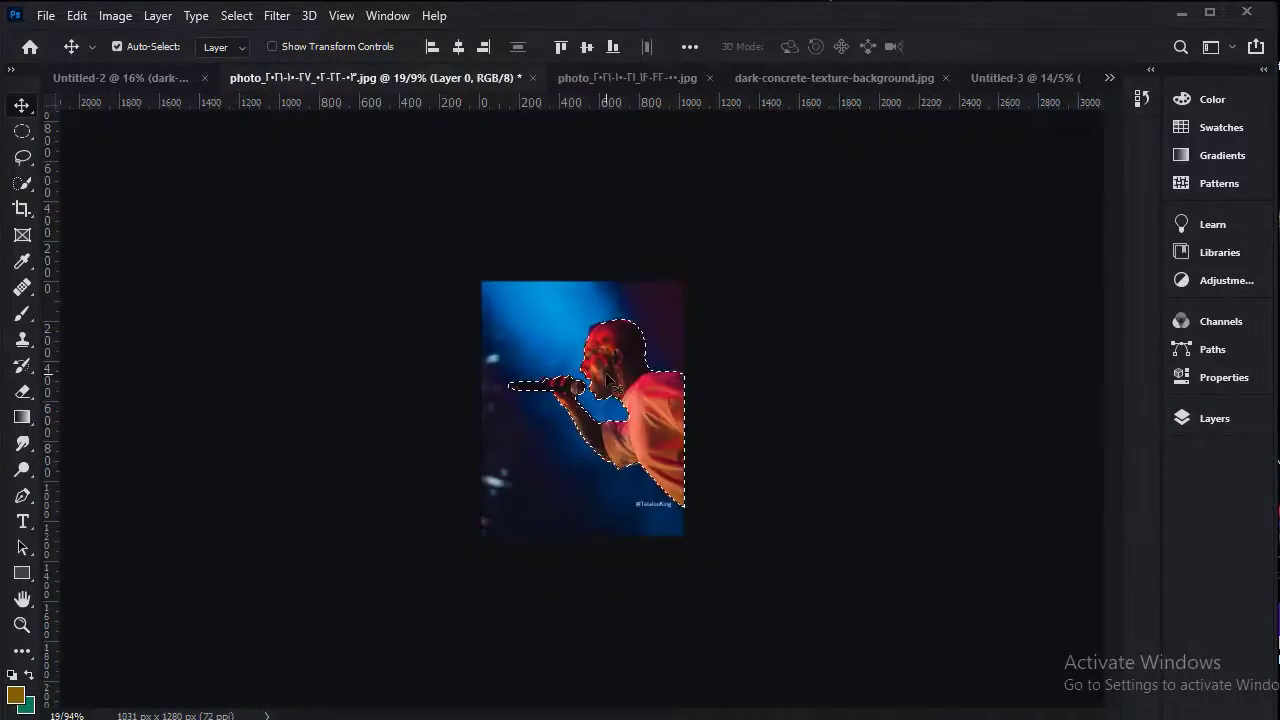
{"action": "key", "text": "ctrl+x"}
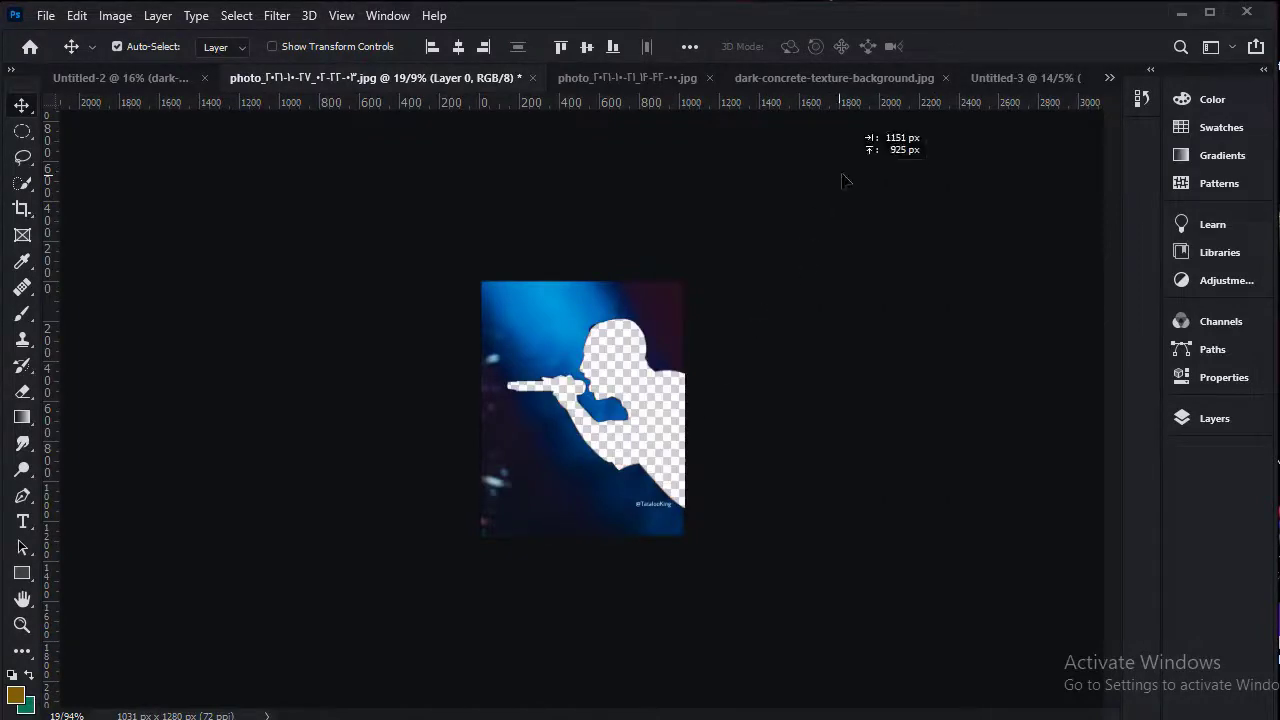
{"action": "left_click", "coordinate": [897, 74]}
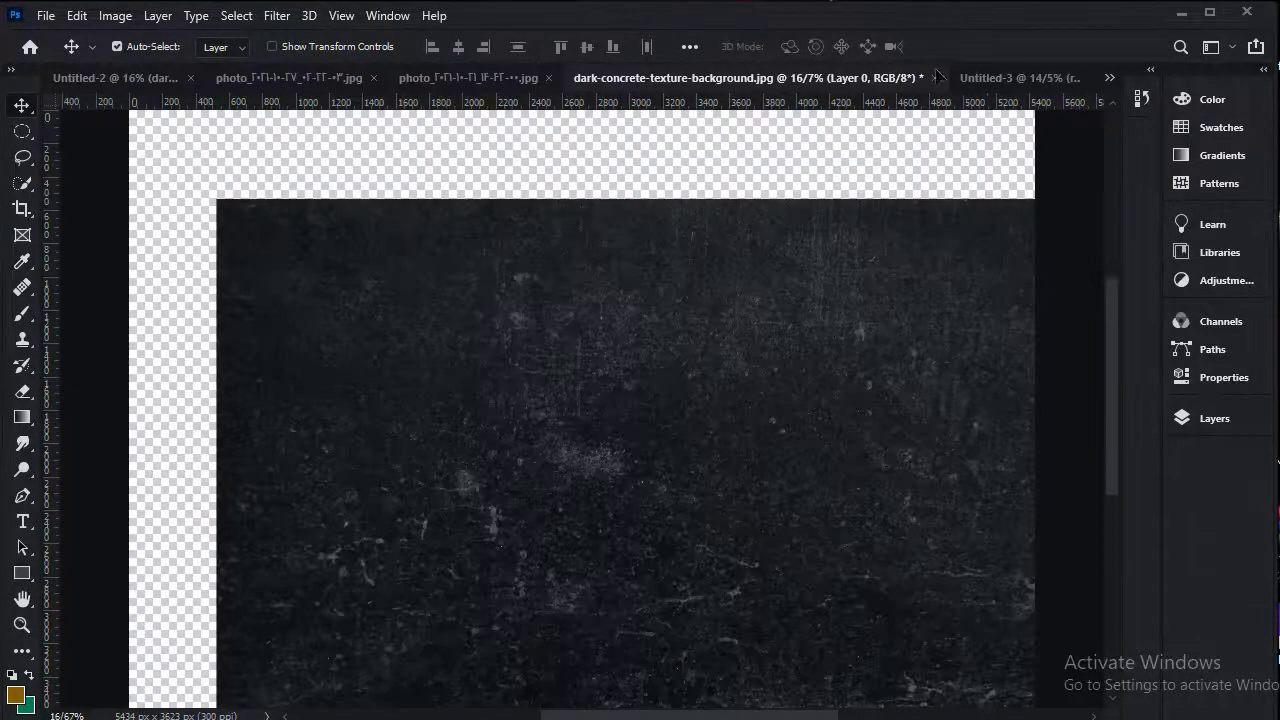
{"action": "left_click", "coordinate": [988, 78]}
{"action": "key", "text": "ctrl+v"}
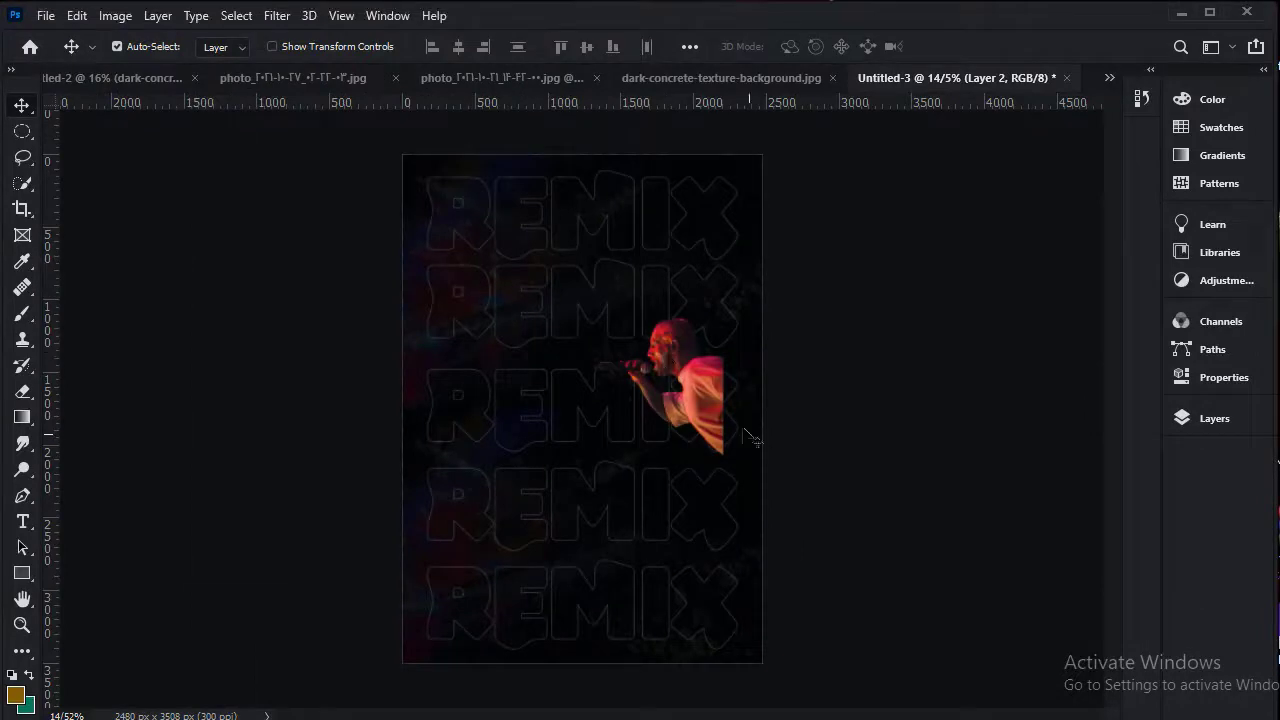
Enlarge the singer from the lower-left corner and raise it toward the poster's middle.
{"action": "left_click_drag", "start_coordinate": [753, 429], "coordinate": [728, 424]}
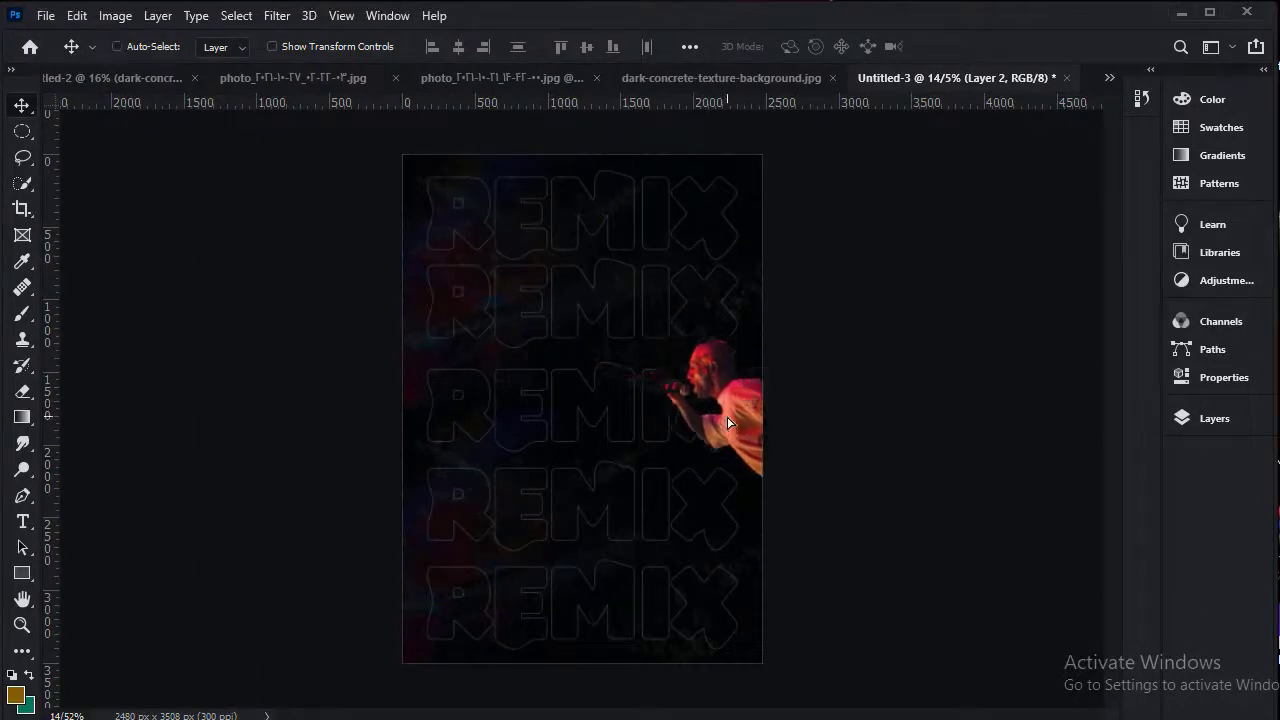
{"action": "key", "text": "ctrl+t"}
{"action": "left_click_drag", "start_coordinate": [632, 477], "coordinate": [408, 597]}
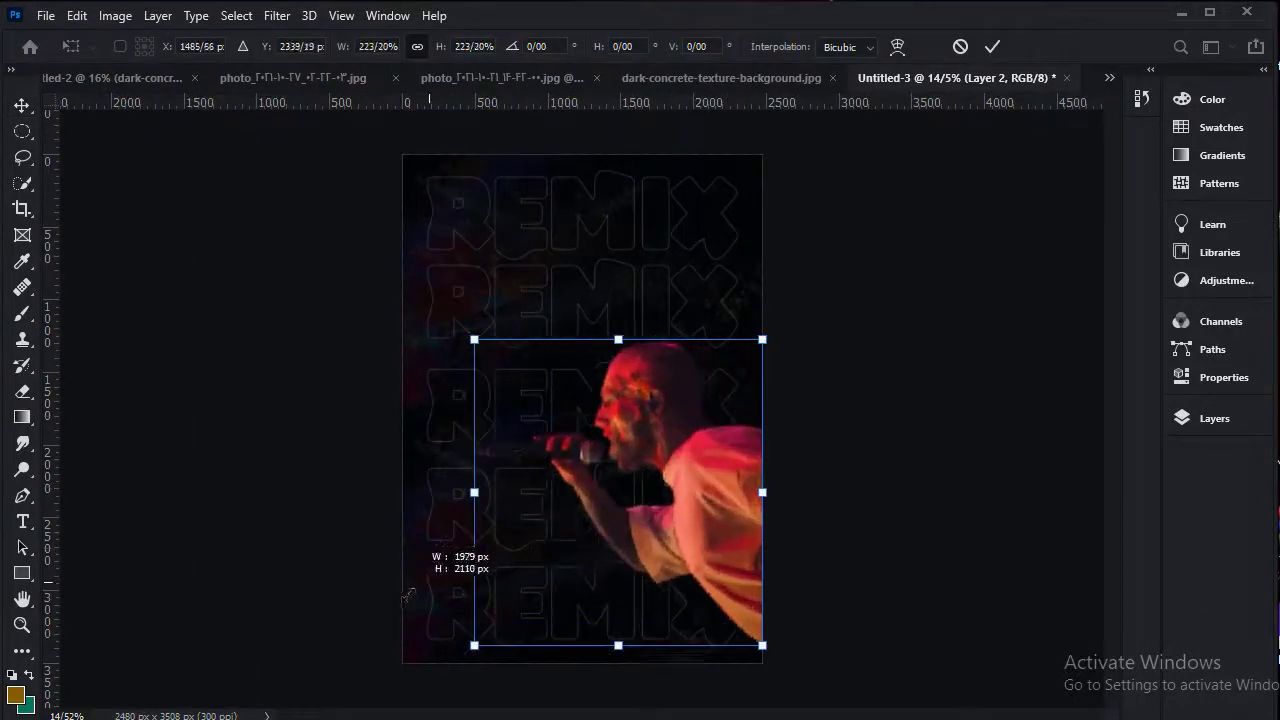
{"action": "left_click_drag", "start_coordinate": [660, 488], "coordinate": [658, 385]}
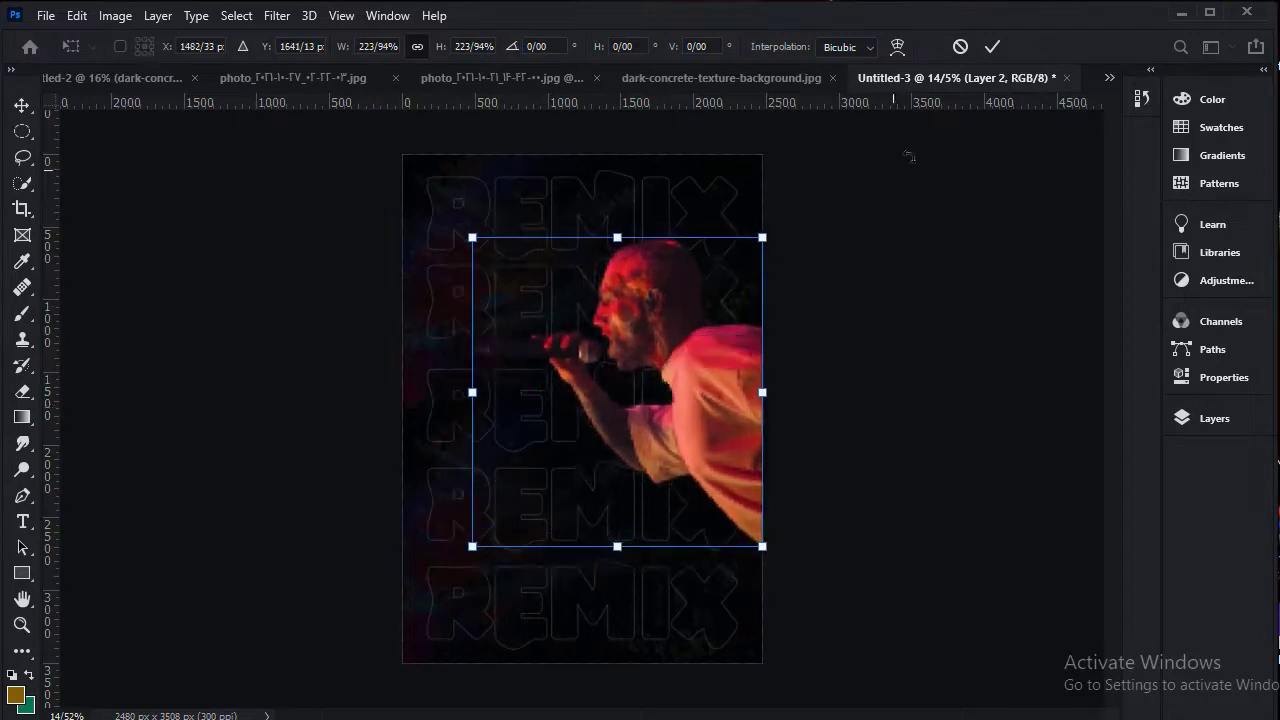
{"action": "left_click", "coordinate": [992, 46]}
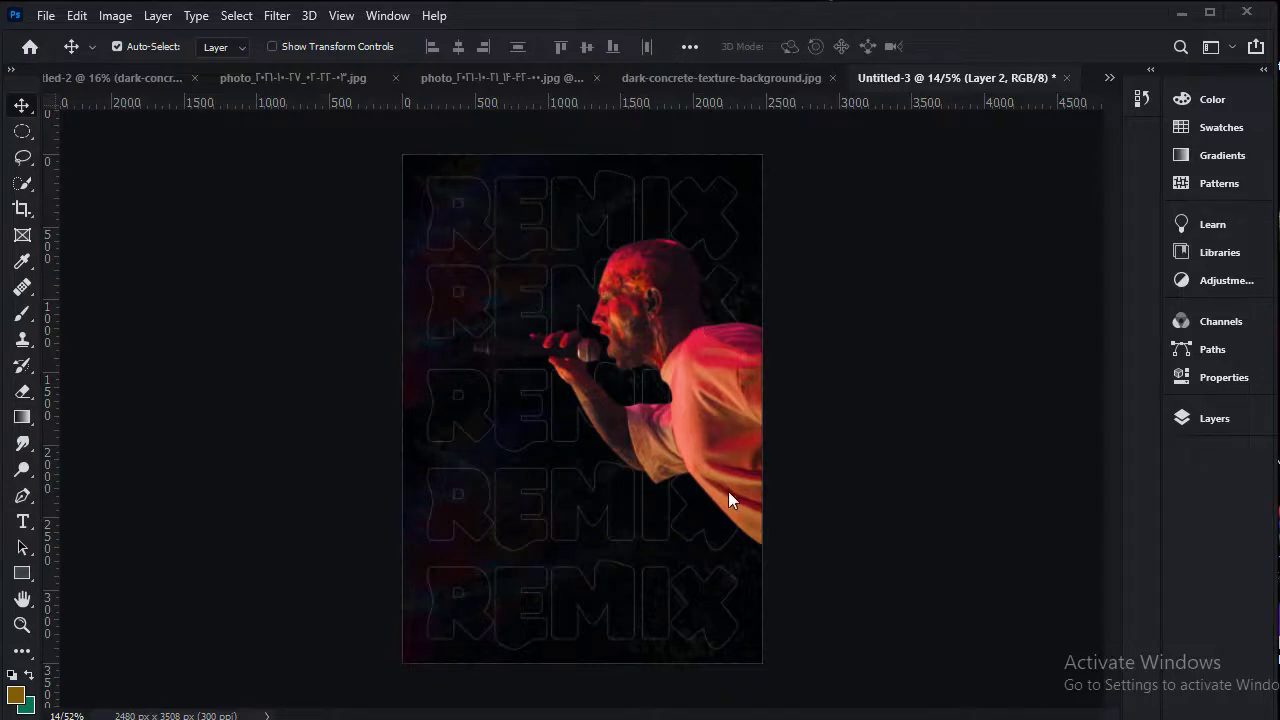
Scale the singer cut-out to about 114% (2287 × 2439 px) and raise it slightly.
{"action": "left_click", "coordinate": [1215, 418]}
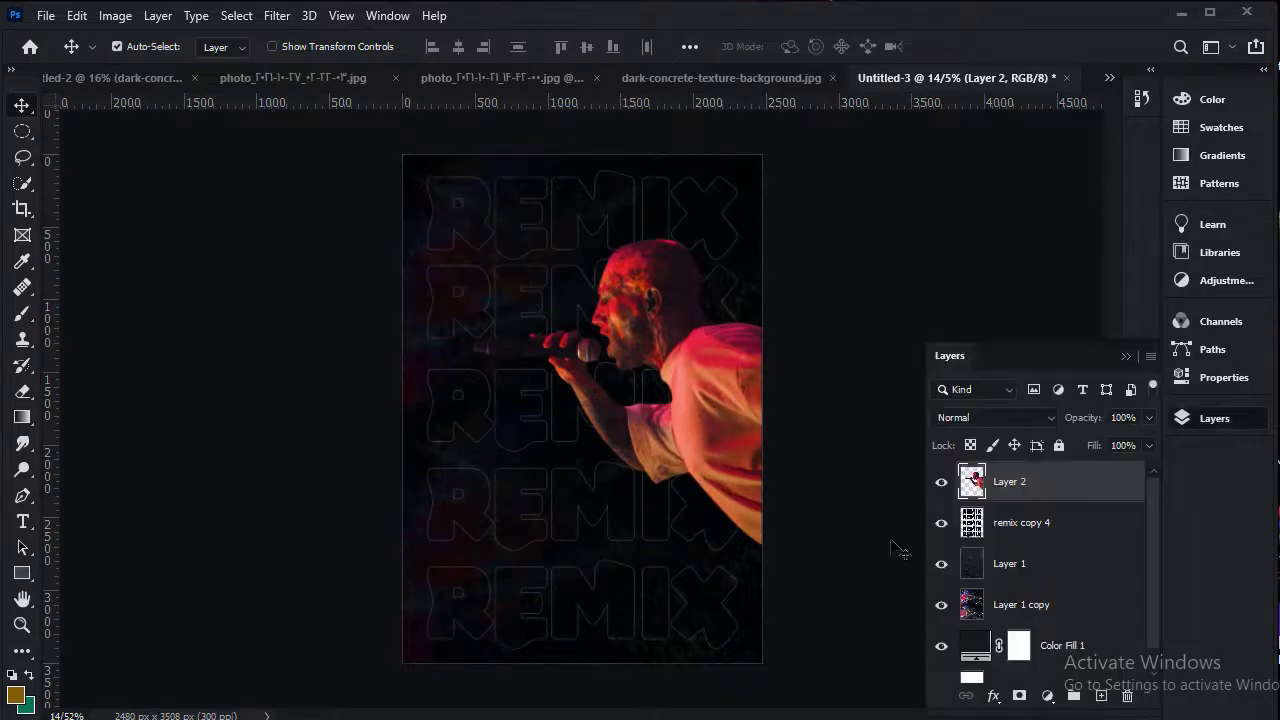
{"action": "left_click", "coordinate": [1125, 355]}
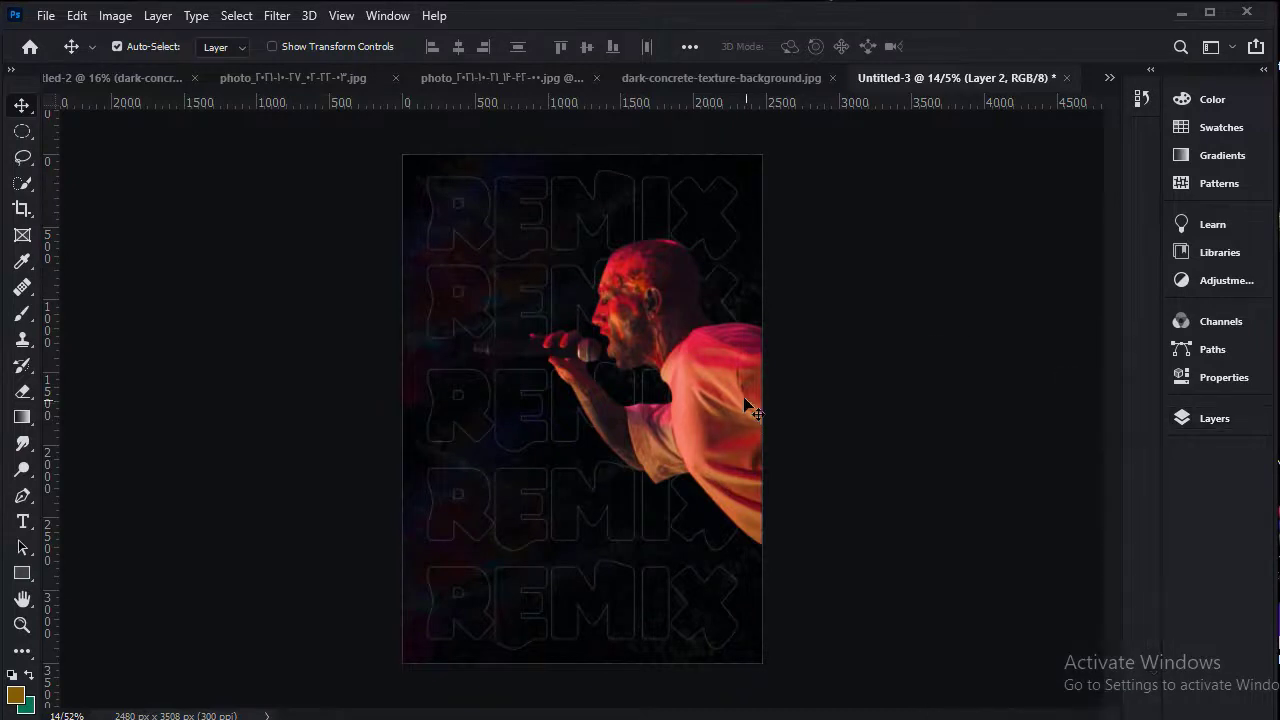
{"action": "left_click_drag", "start_coordinate": [741, 399], "coordinate": [739, 404]}
{"action": "key", "text": "ctrl+t"}
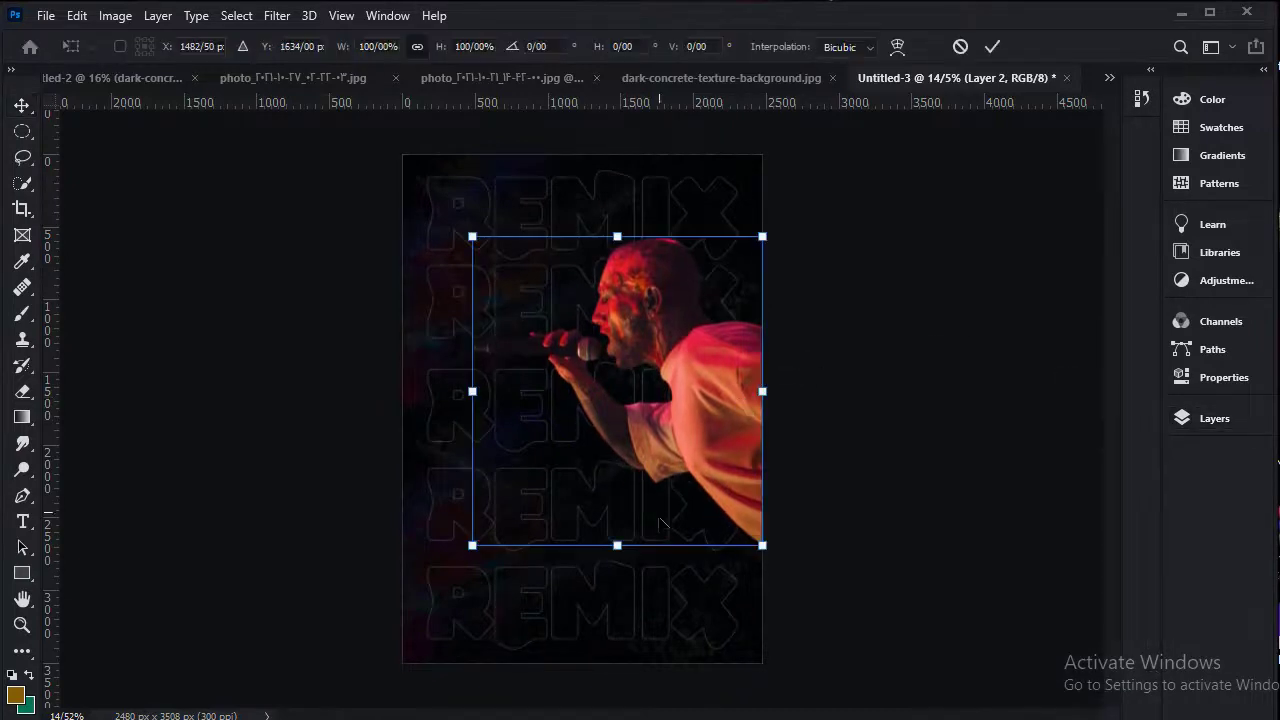
{"action": "left_click_drag", "start_coordinate": [472, 545], "coordinate": [430, 590]}
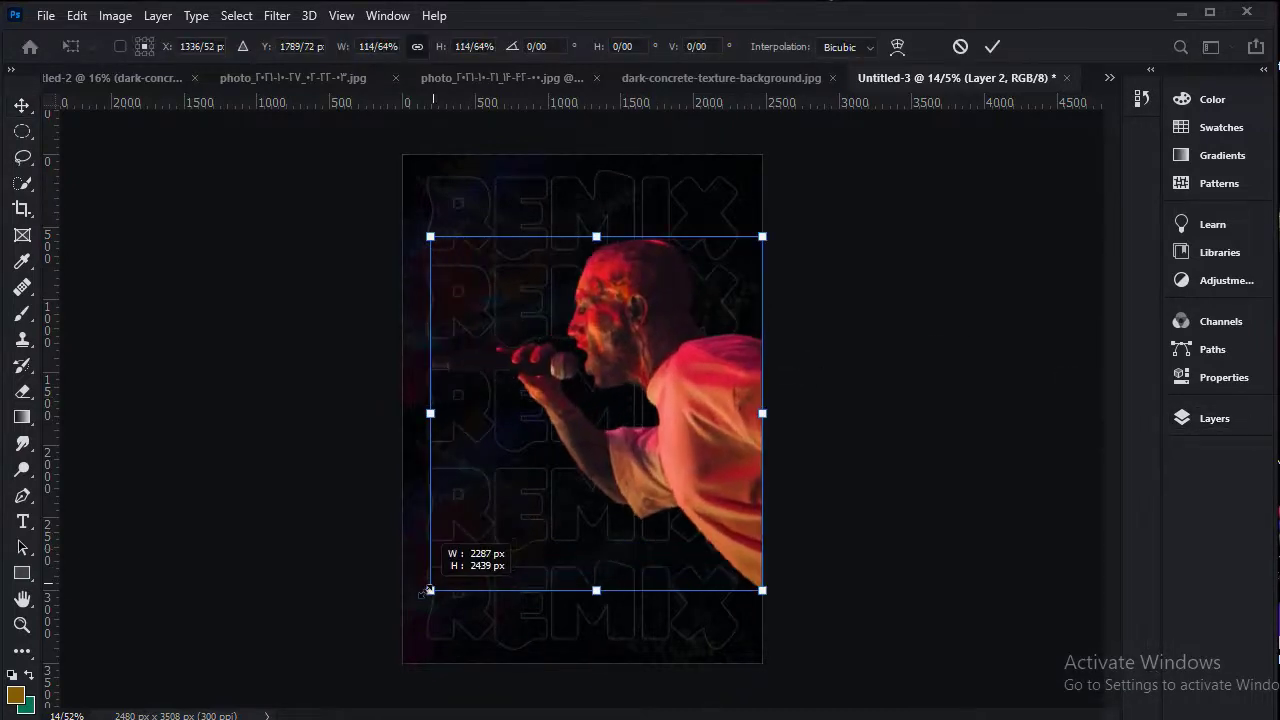
{"action": "left_click", "coordinate": [992, 46]}
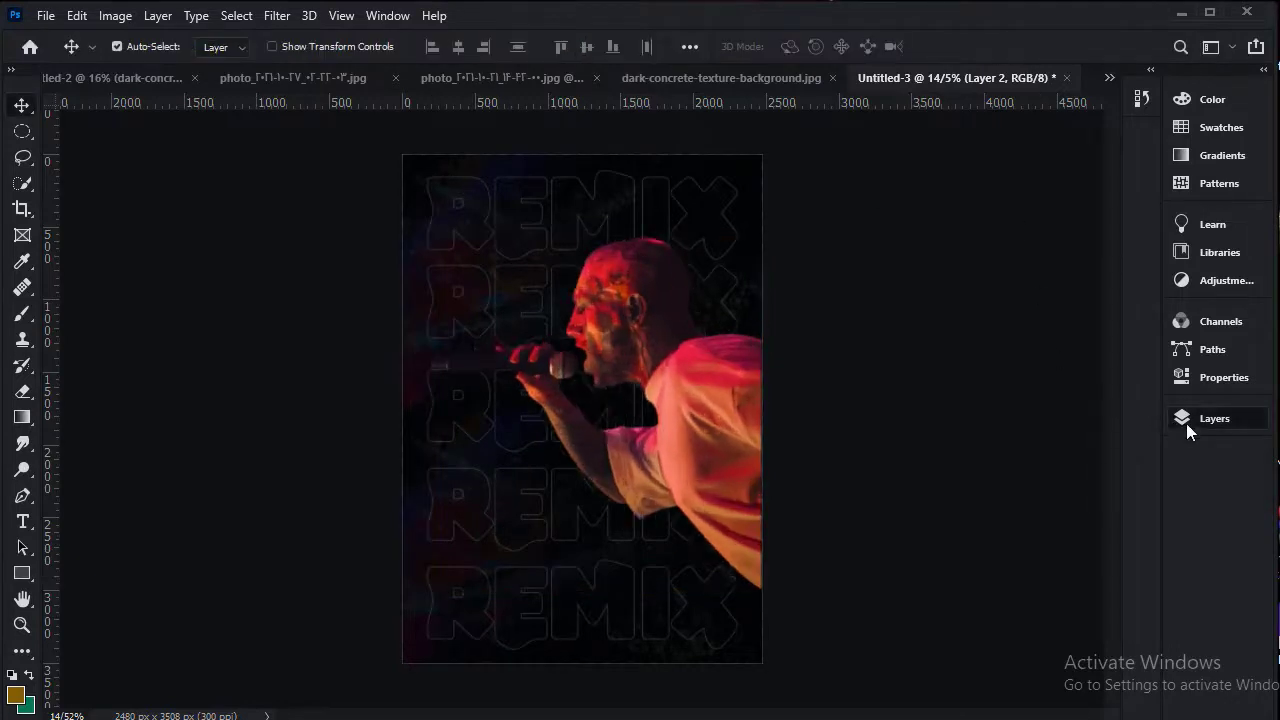
{"action": "left_click", "coordinate": [1186, 423]}
{"action": "left_click_drag", "start_coordinate": [716, 394], "coordinate": [712, 366]}
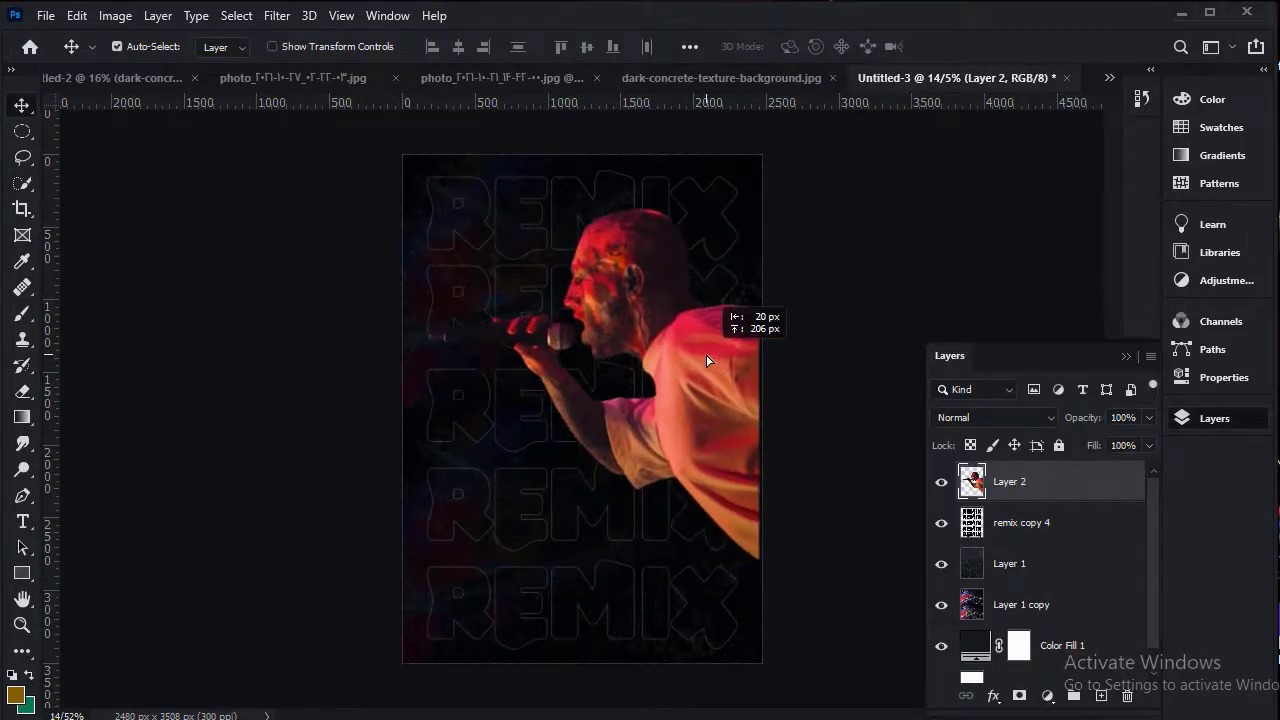
Apply a Camera Raw Filter to the singer photo: Contrast +37, Texture -26, Saturation -68.
{"action": "left_click", "coordinate": [275, 24]}
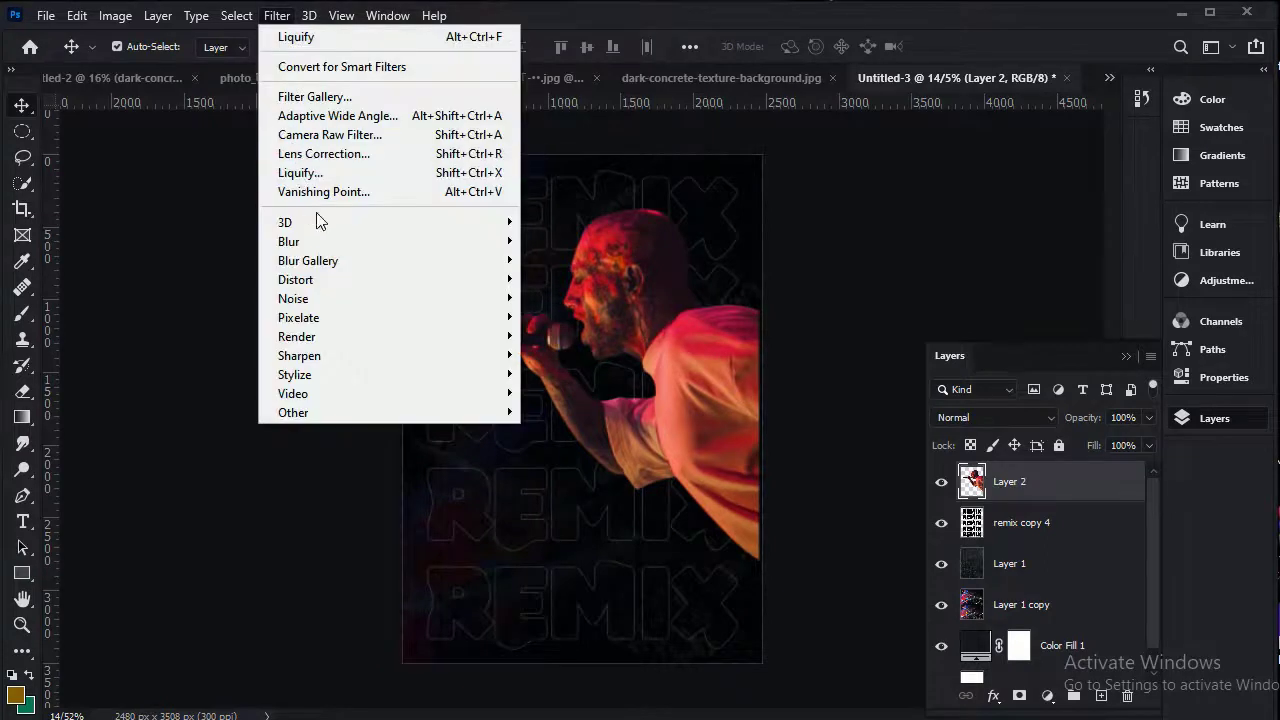
{"action": "left_click", "coordinate": [366, 136]}
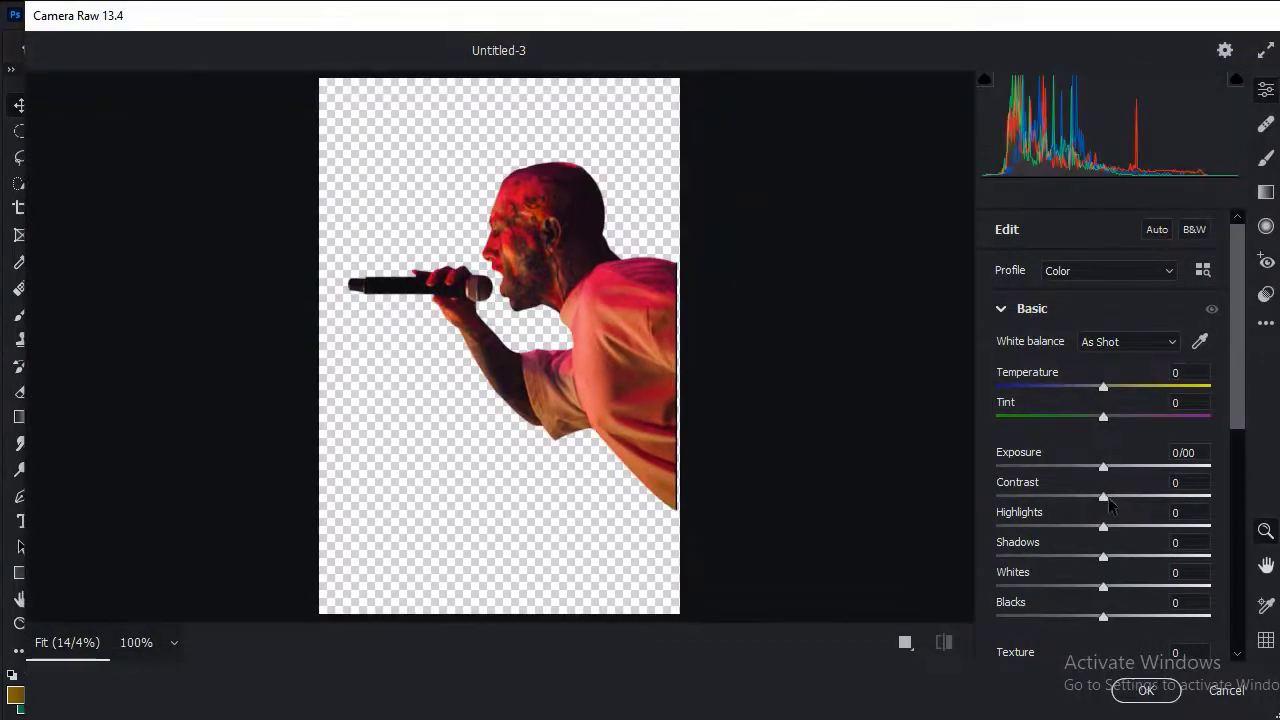
{"action": "left_click_drag", "start_coordinate": [1103, 497], "coordinate": [1143, 494]}
{"action": "left_click_drag", "start_coordinate": [1243, 398], "coordinate": [1245, 480]}
{"action": "left_click_drag", "start_coordinate": [1107, 512], "coordinate": [1079, 516]}
{"action": "left_click_drag", "start_coordinate": [1240, 395], "coordinate": [1228, 472]}
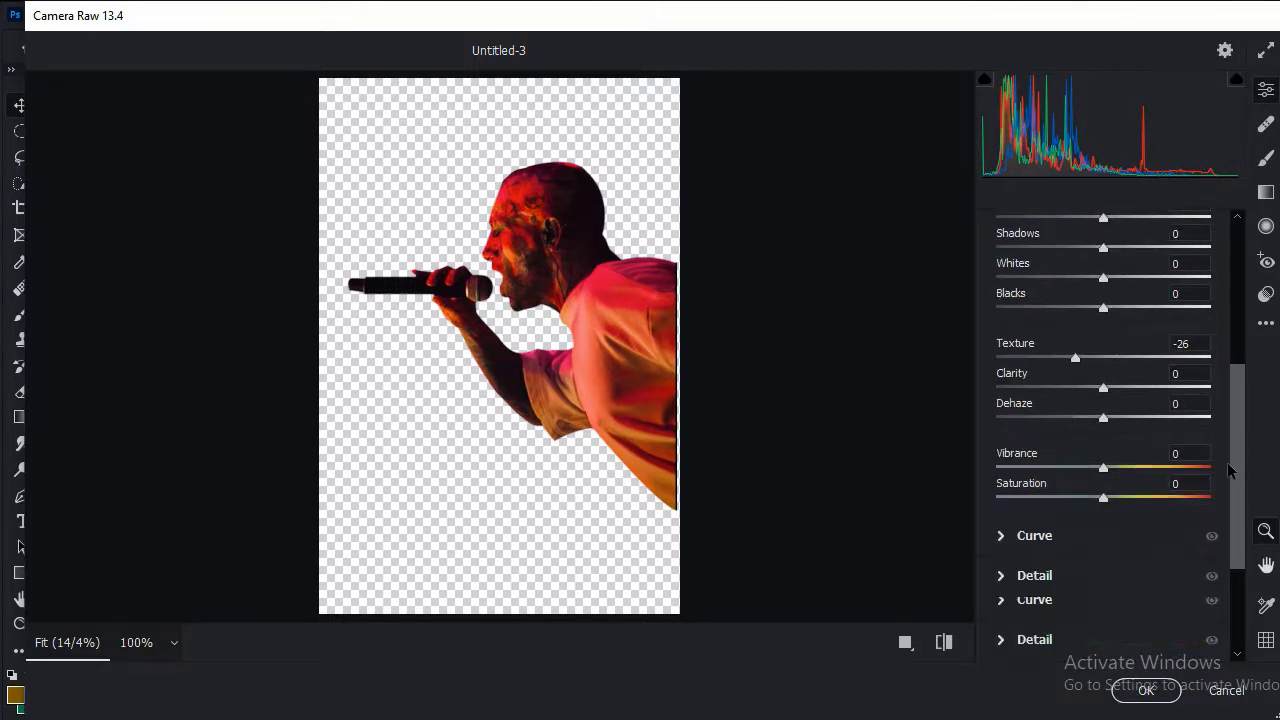
{"action": "mouse_move", "coordinate": [1103, 484]}
{"action": "left_mouse_down"}
{"action": "mouse_move", "coordinate": [1016, 484]}
{"action": "mouse_move", "coordinate": [1031, 484]}
{"action": "left_mouse_up"}
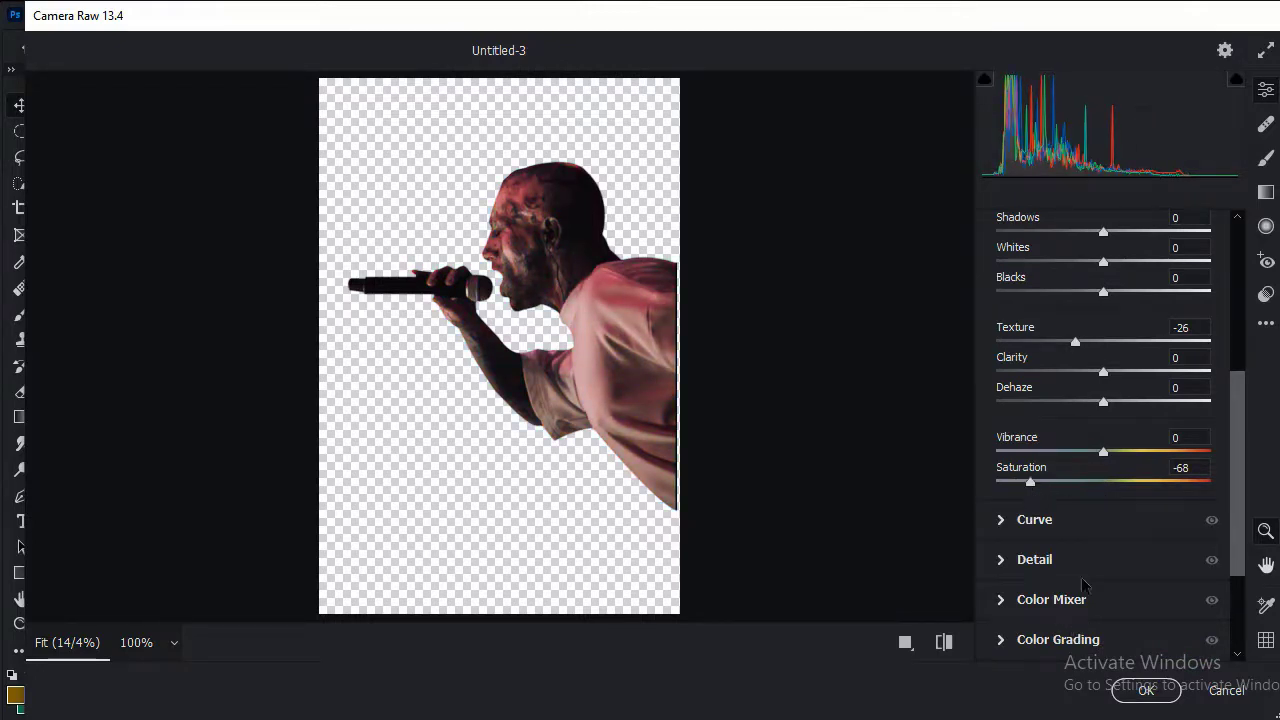
{"action": "left_click", "coordinate": [1114, 686]}
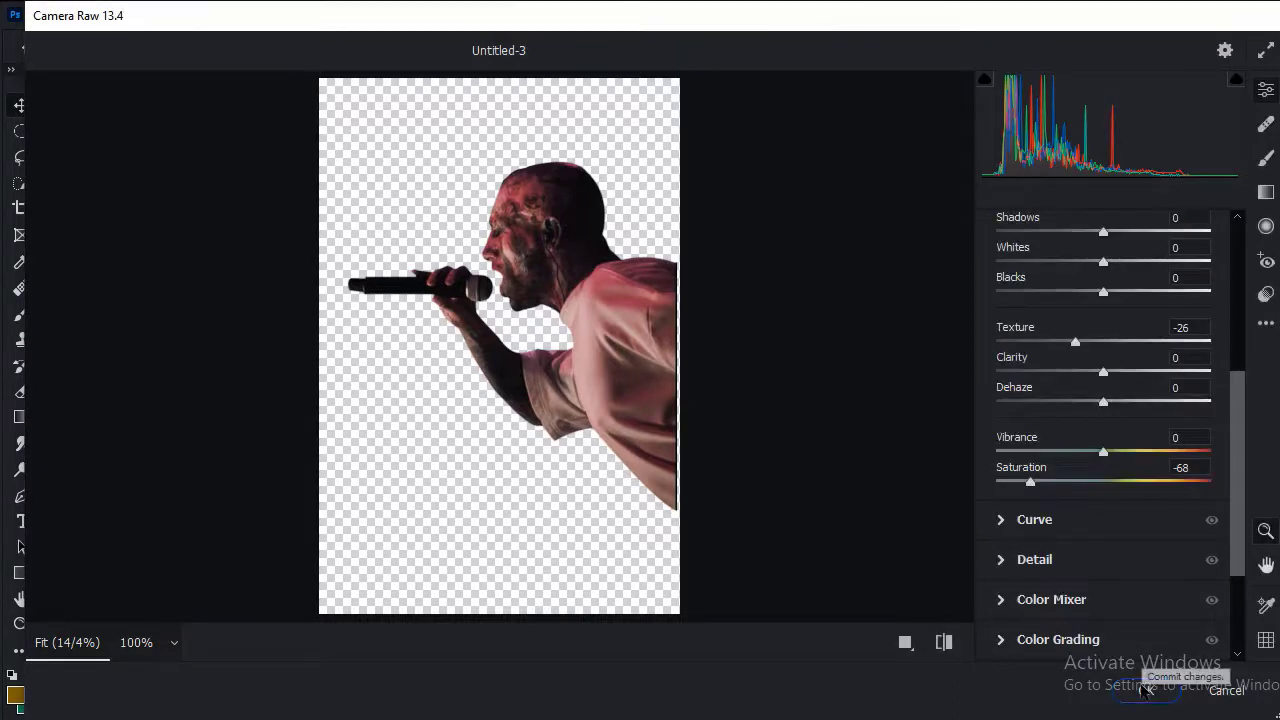
{"action": "left_click", "coordinate": [1143, 691]}
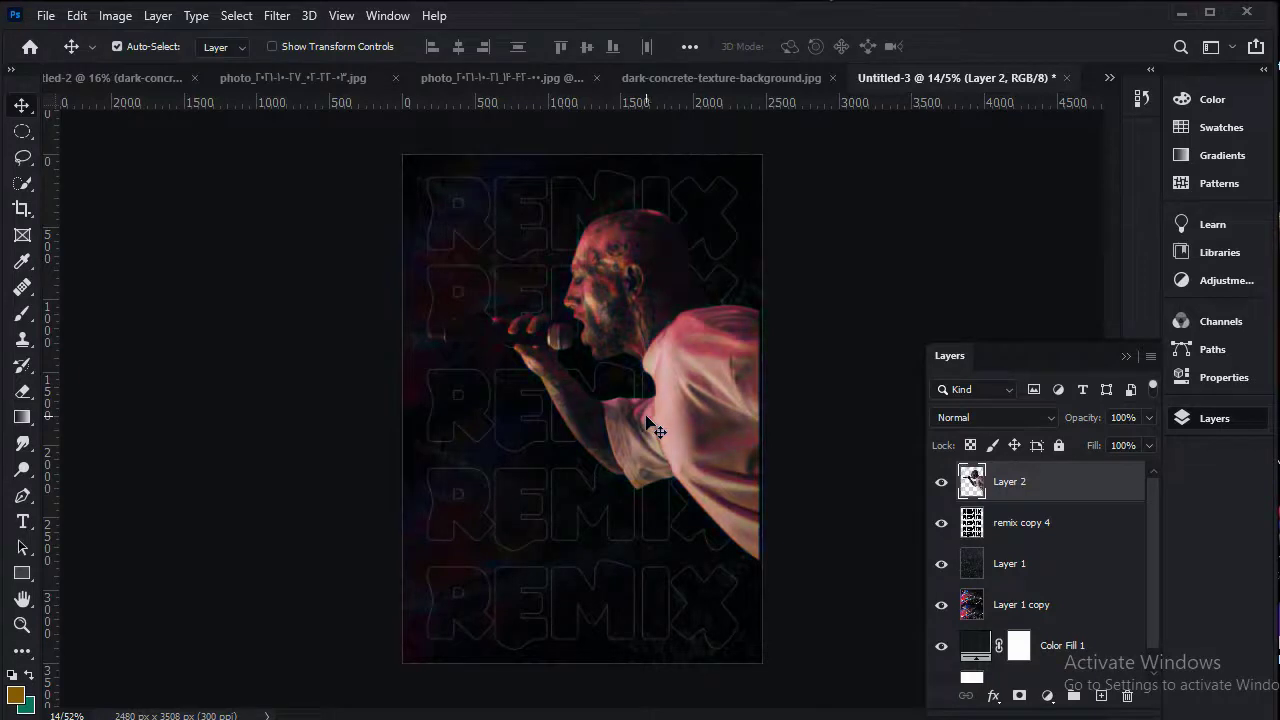
Nudge the singer photo up, add empty Layer 3, and duplicate Layer 1 copy to the top.
{"action": "left_click_drag", "start_coordinate": [677, 405], "coordinate": [677, 399]}
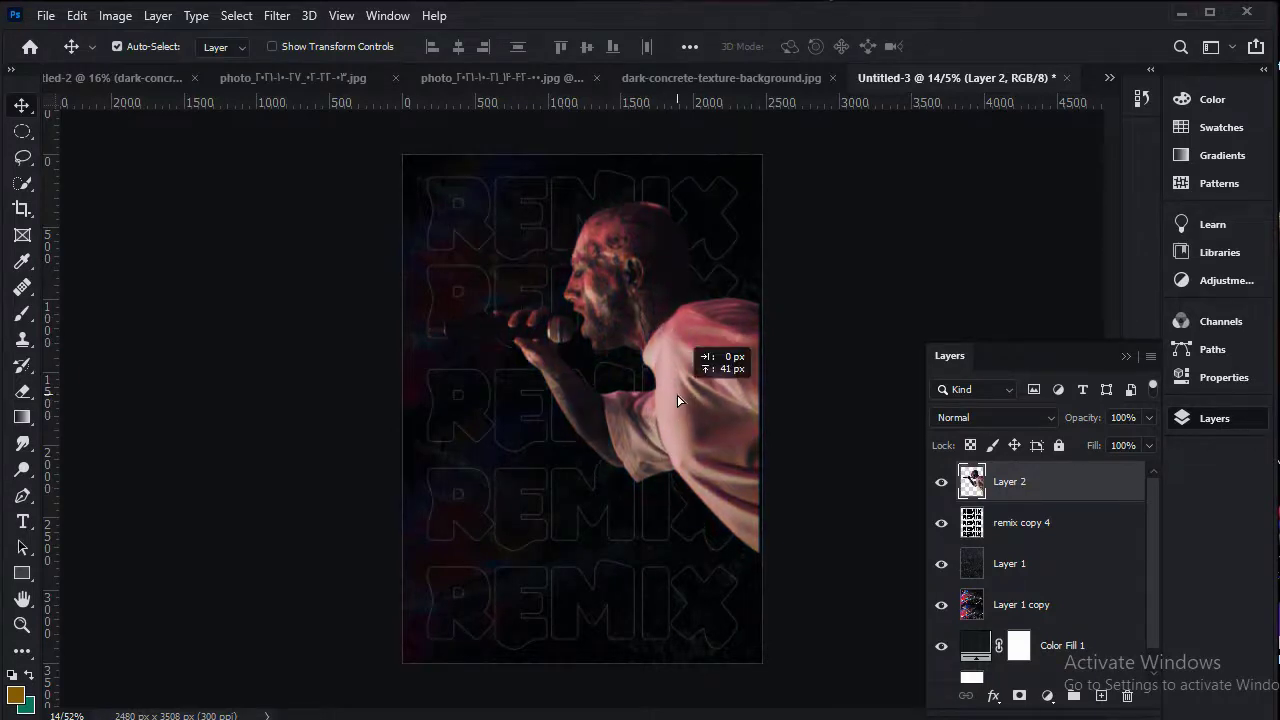
{"action": "left_click", "coordinate": [1101, 697]}
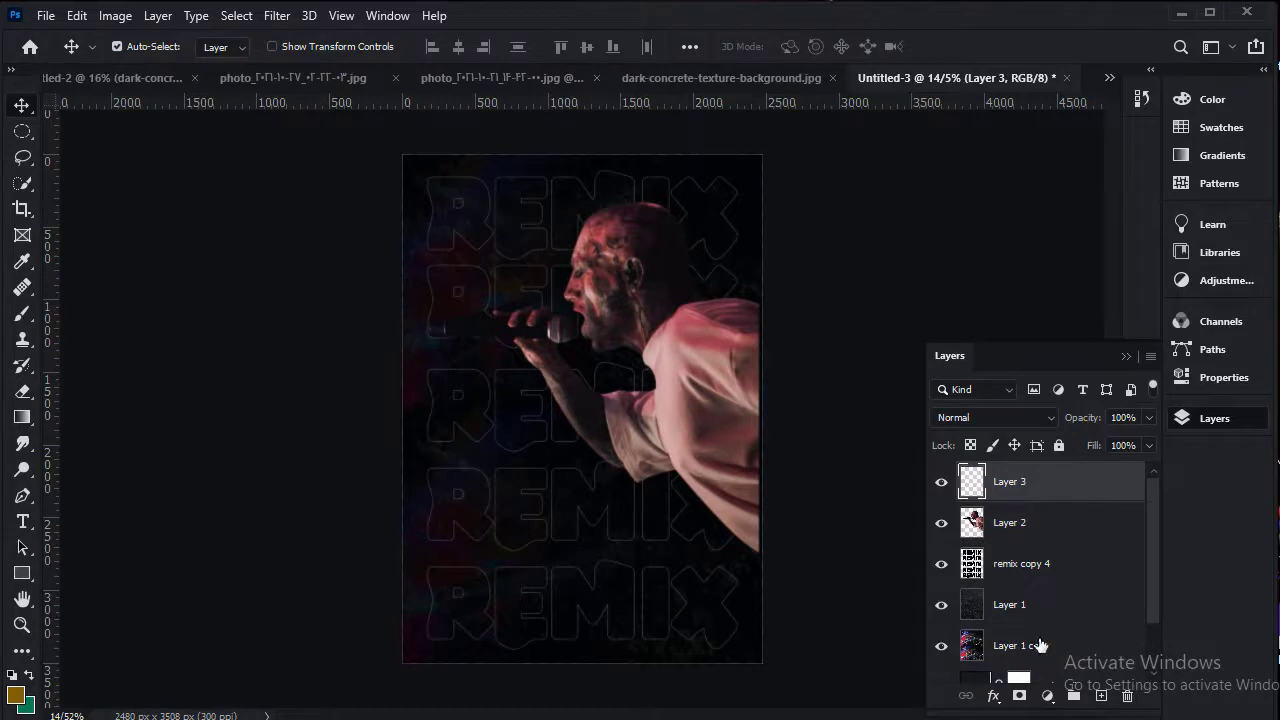
{"action": "left_click", "coordinate": [1082, 648]}
{"action": "key", "text": "ctrl+j"}
{"action": "left_click_drag", "start_coordinate": [1082, 645], "coordinate": [1077, 470]}
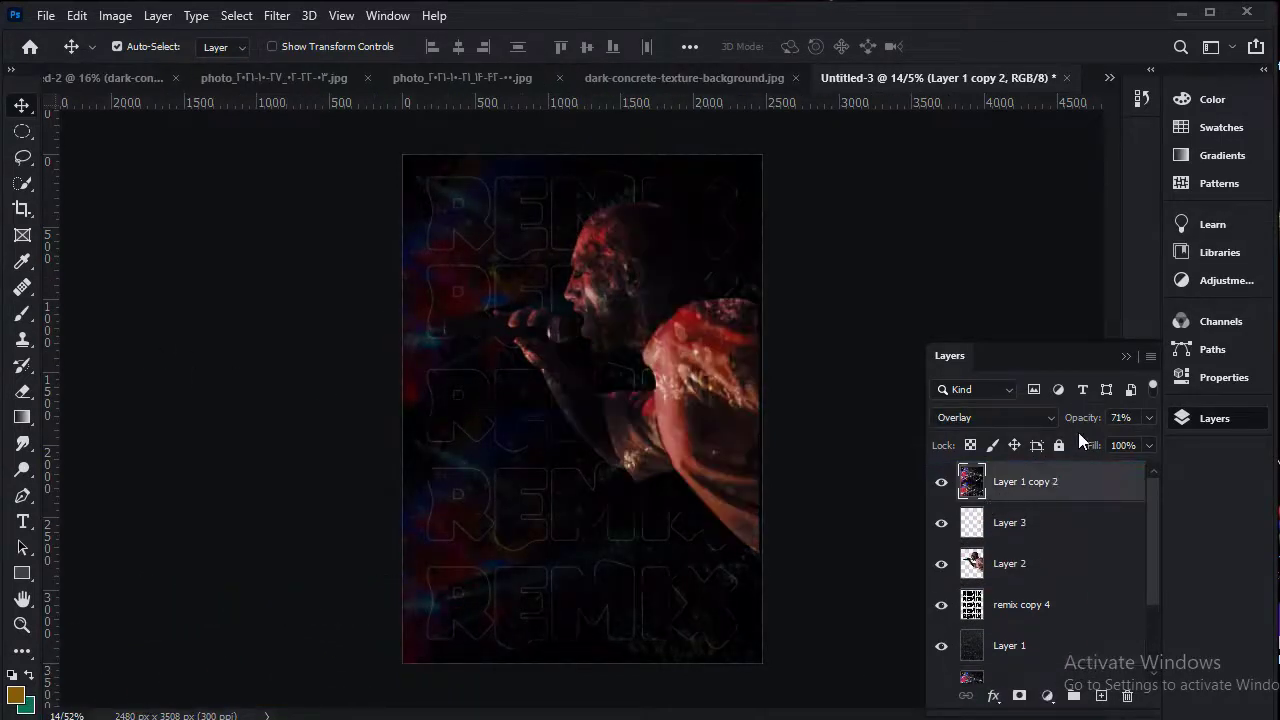
Set the crowd-photo copy to 100% opacity and Normal blending over the poster's lower half.
{"action": "left_click_drag", "start_coordinate": [1080, 424], "coordinate": [1109, 424]}
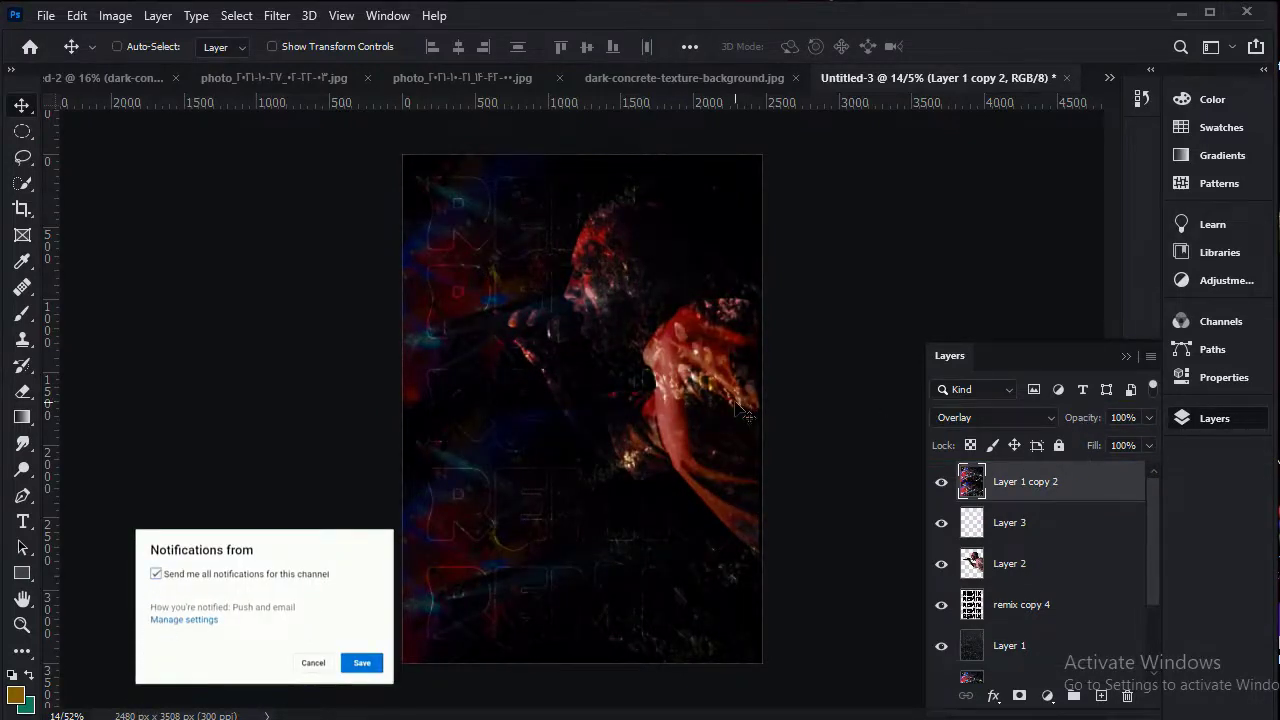
{"action": "key", "text": "ctrl+t"}
{"action": "left_click_drag", "start_coordinate": [630, 406], "coordinate": [708, 501]}
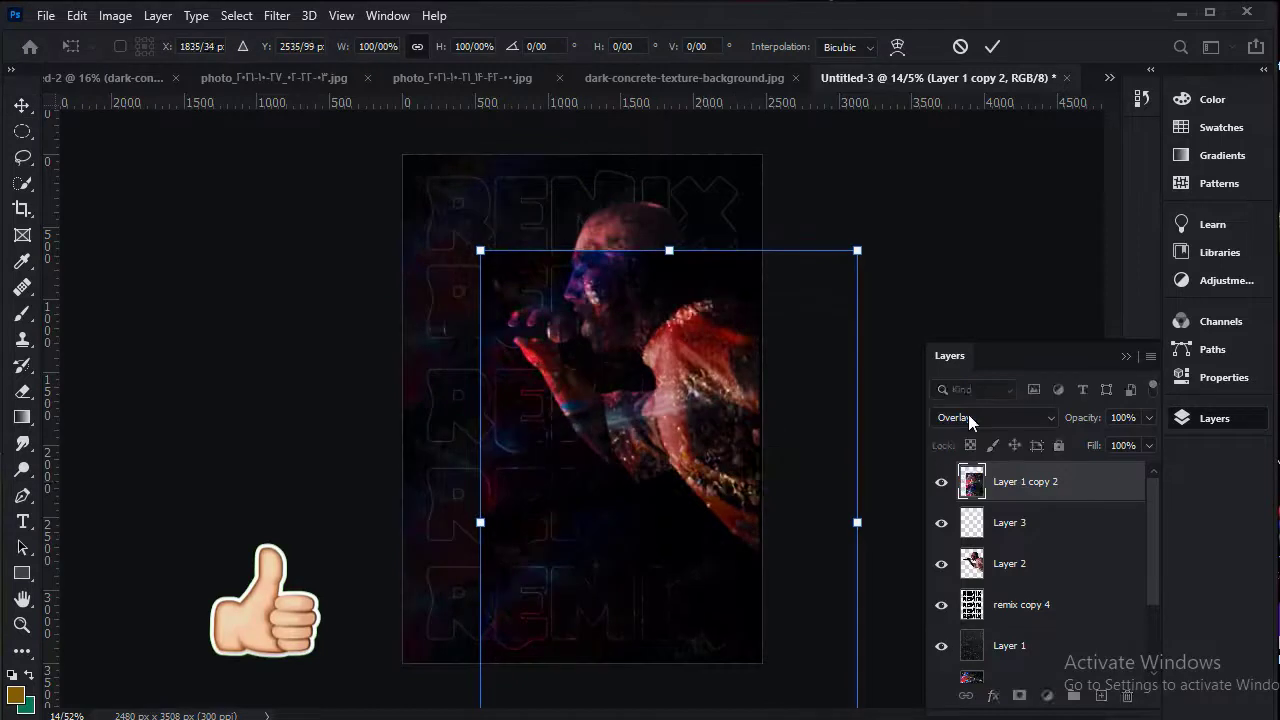
{"action": "left_click", "coordinate": [992, 417]}
{"action": "left_click", "coordinate": [975, 249]}
{"action": "left_click_drag", "start_coordinate": [748, 378], "coordinate": [681, 506]}
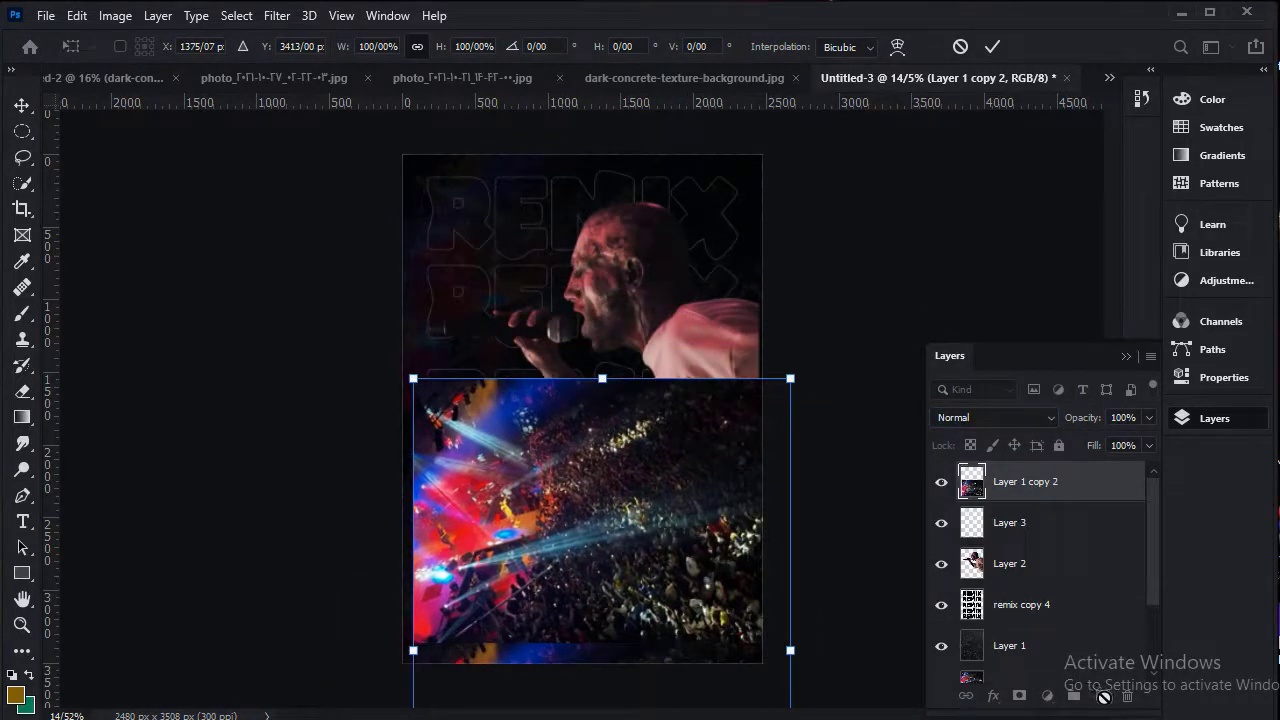
{"action": "left_click", "coordinate": [1045, 523]}
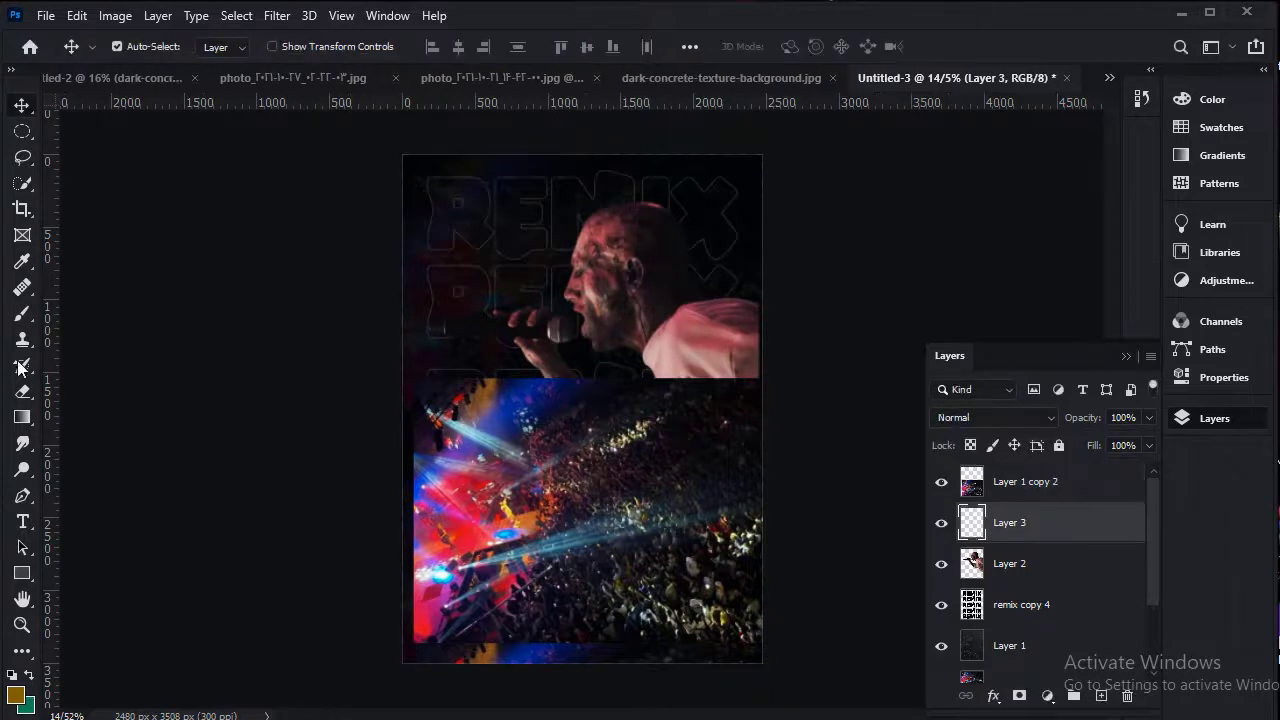
Paint soft red and light-blue glows on Layer 3 with a 1061 px brush.
{"action": "left_click", "coordinate": [22, 313]}
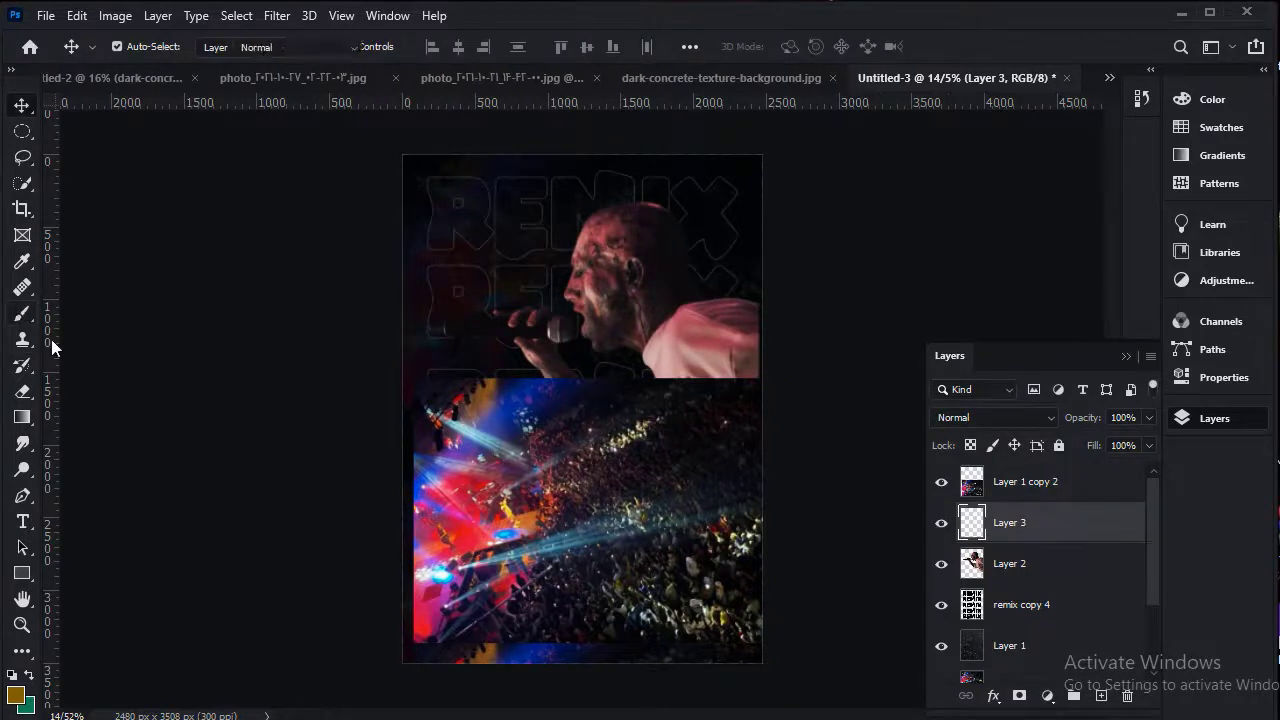
{"action": "left_click", "coordinate": [483, 405], "text": "alt"}
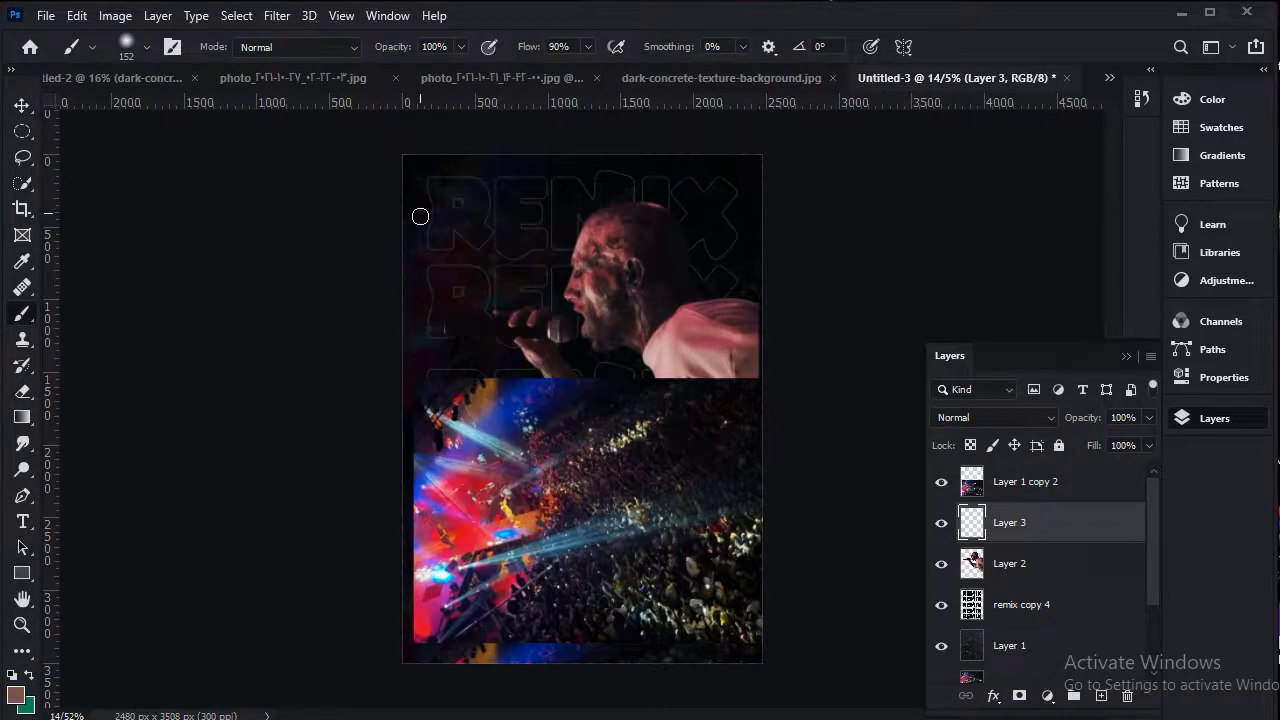
{"action": "mouse_move", "coordinate": [417, 214]}
{"action": "left_mouse_down"}
{"action": "mouse_move", "coordinate": [458, 199]}
{"action": "mouse_move", "coordinate": [449, 206]}
{"action": "left_mouse_up"}
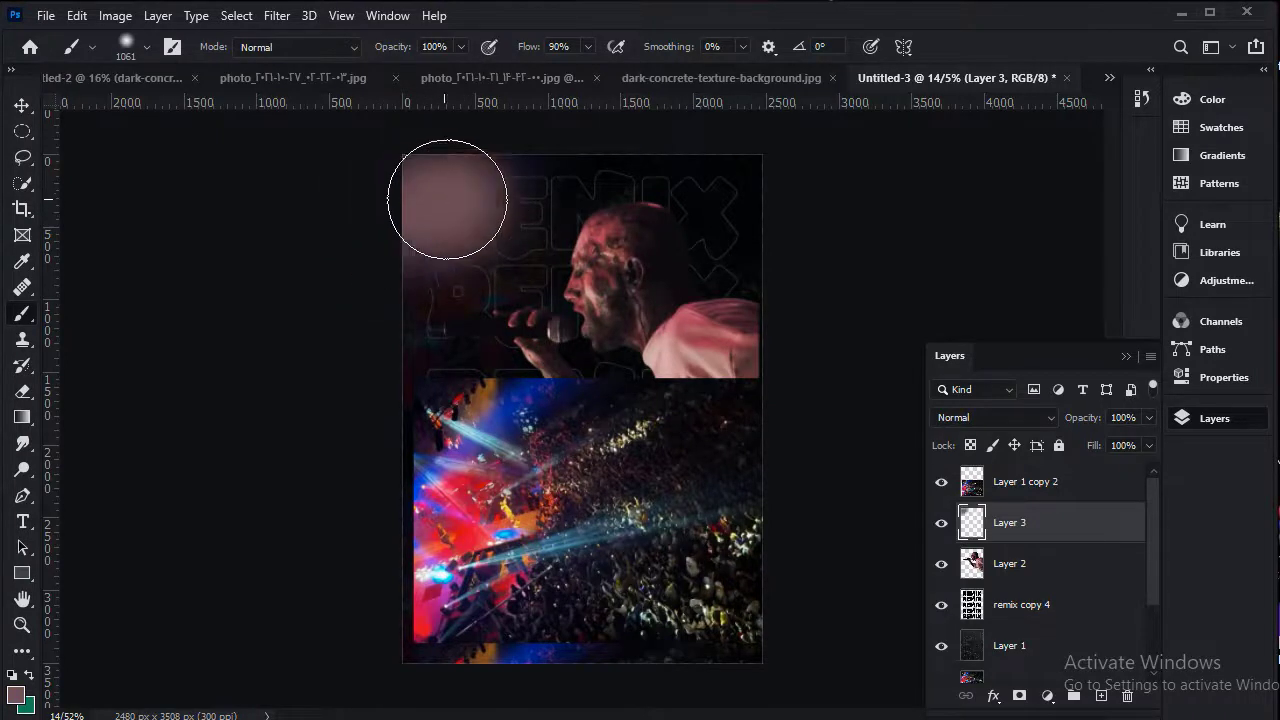
{"action": "left_click", "coordinate": [473, 518], "text": "alt"}
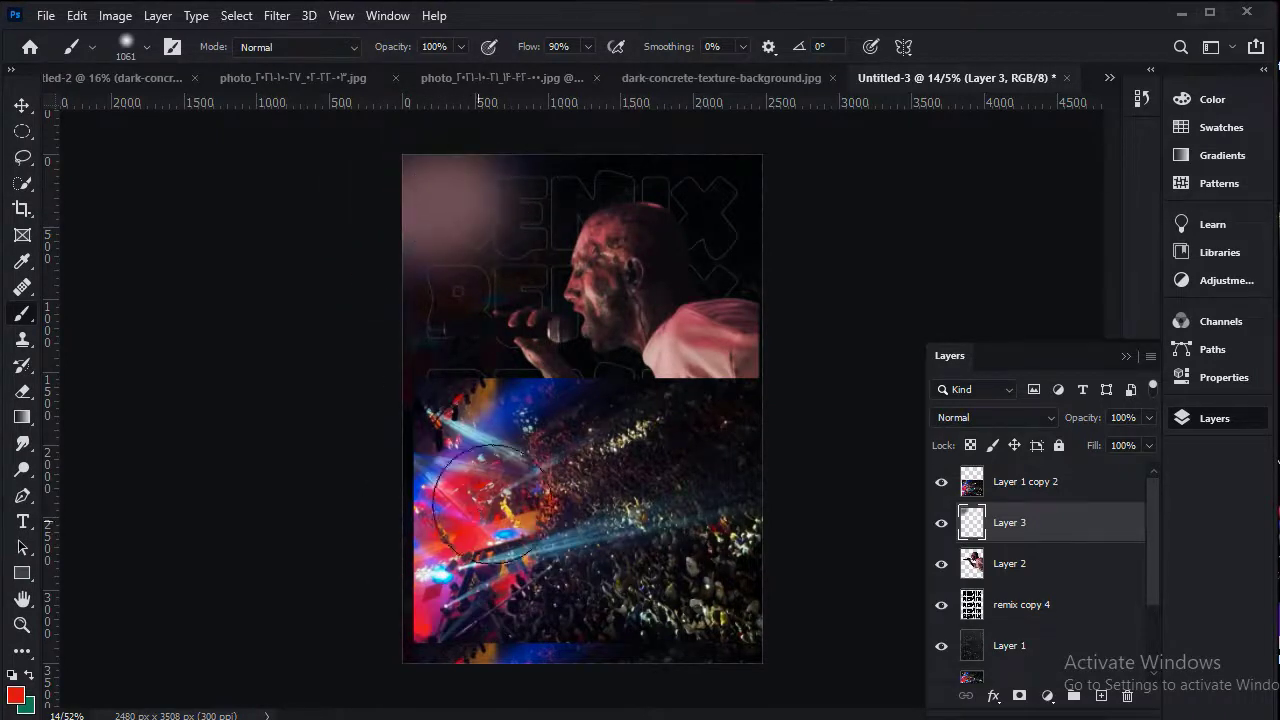
{"action": "left_click_drag", "start_coordinate": [674, 192], "coordinate": [1022, 253]}
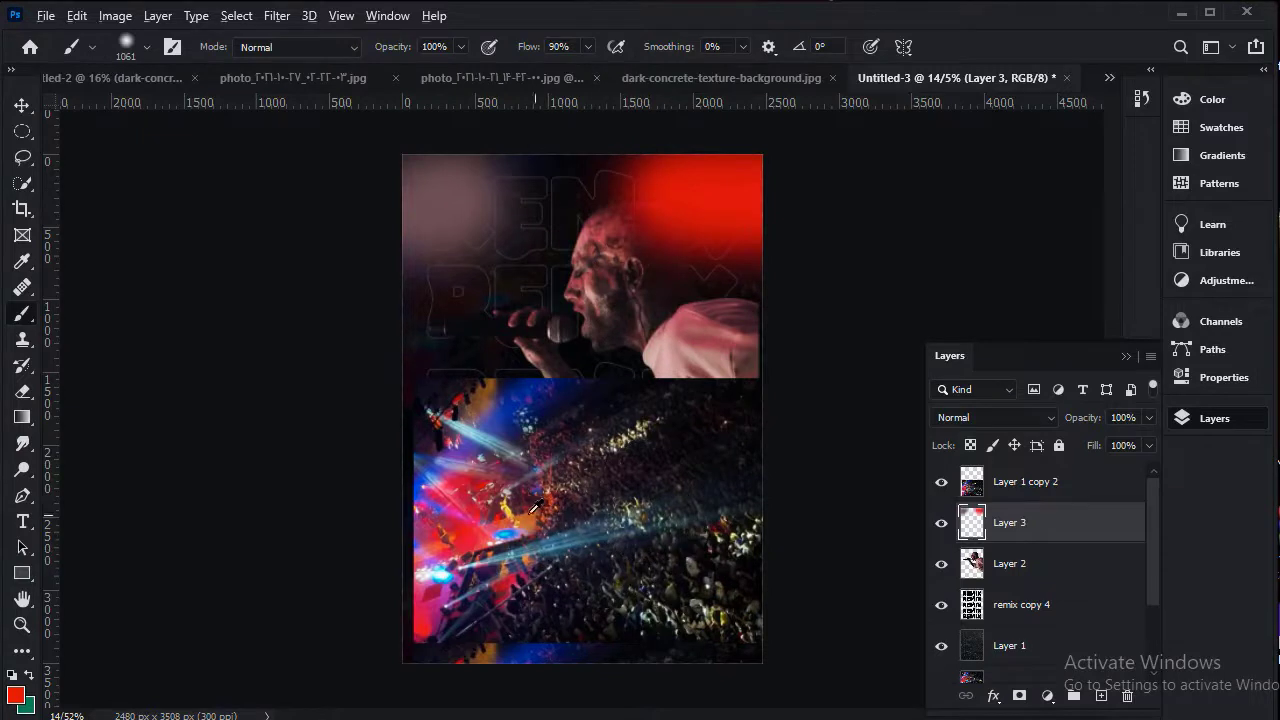
{"action": "left_click", "coordinate": [476, 424], "text": "alt"}
{"action": "left_click_drag", "start_coordinate": [635, 330], "coordinate": [705, 328]}
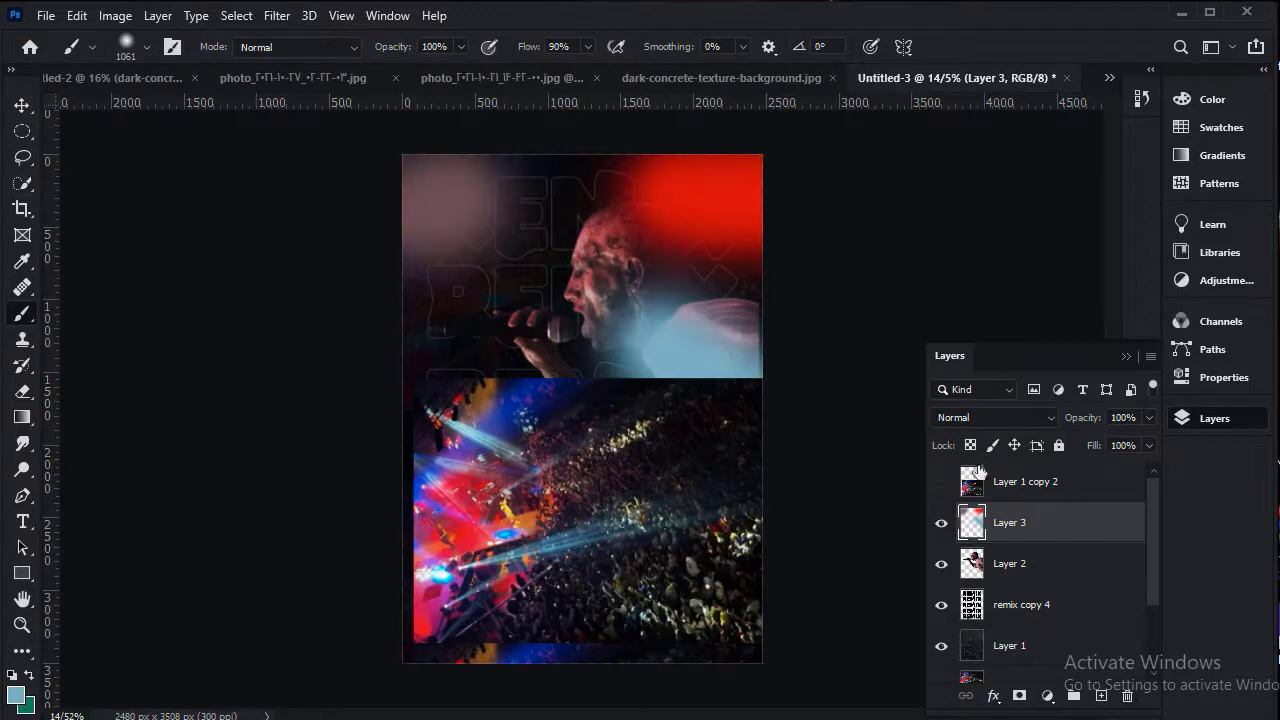
{"action": "left_click", "coordinate": [995, 417]}
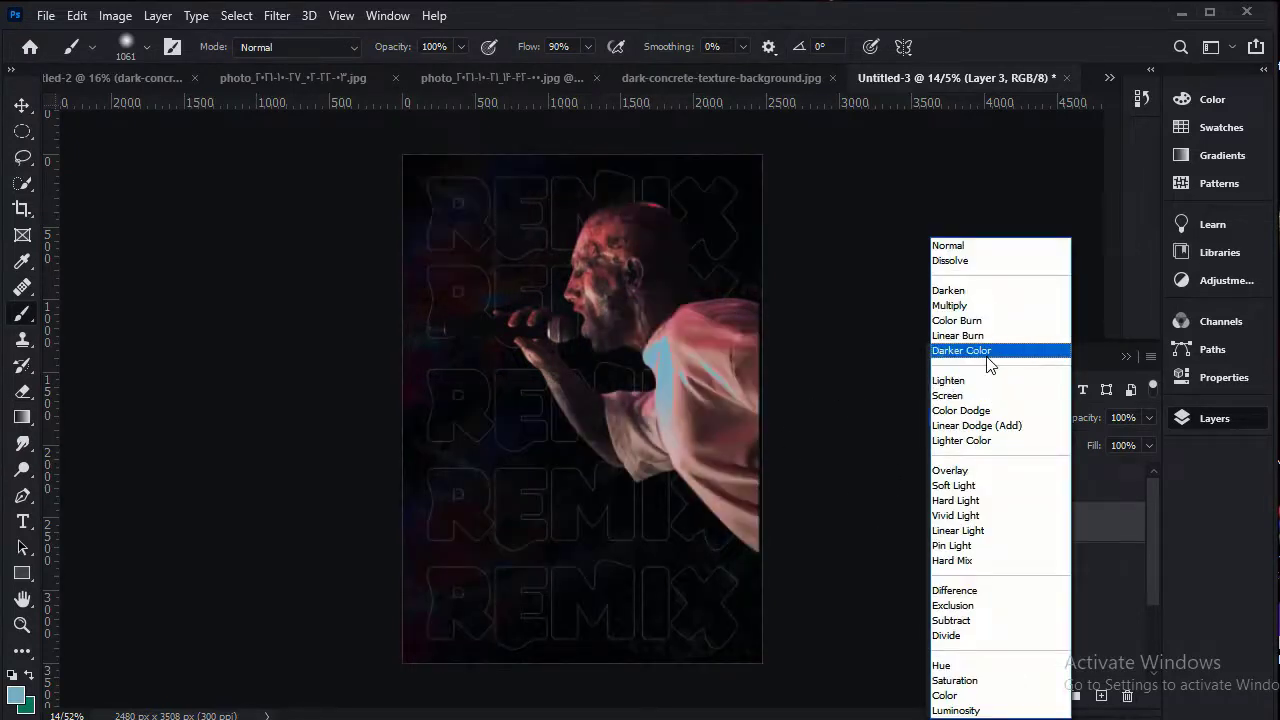
Set Layer 3 to Overlay blending and delete the extra Layer 1 copy 2.
{"action": "left_click", "coordinate": [985, 475]}
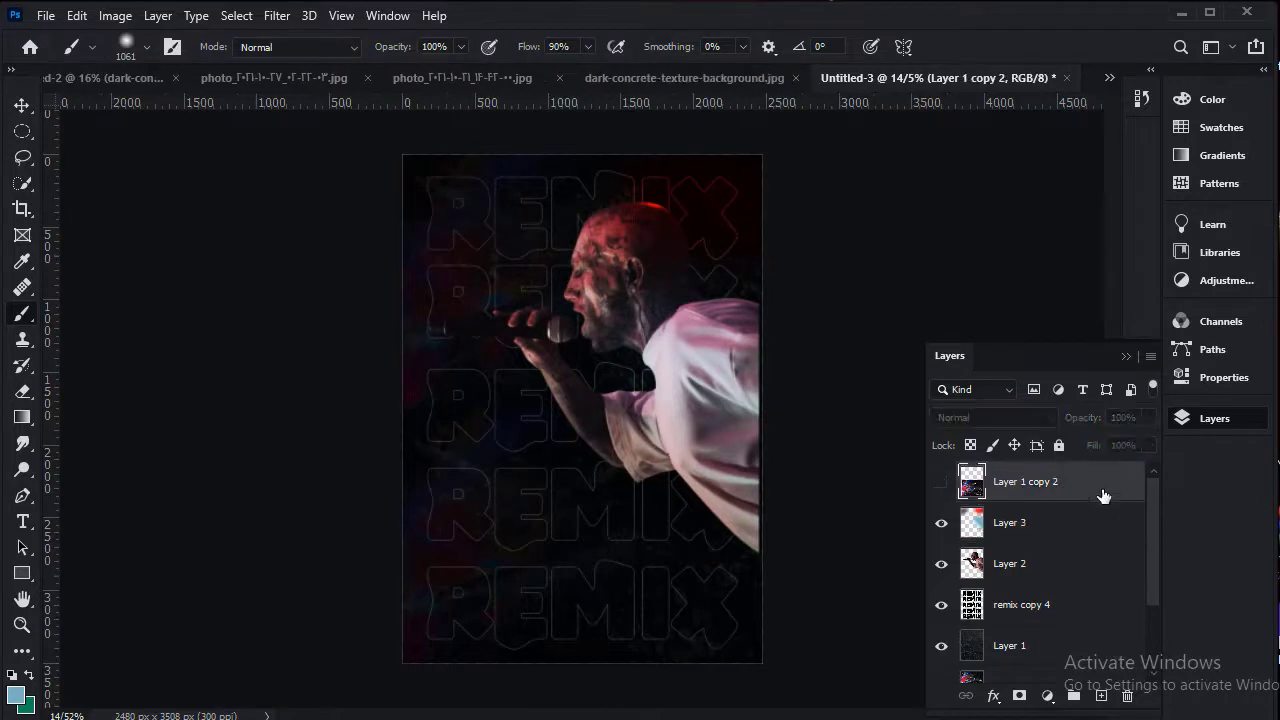
{"action": "left_click_drag", "start_coordinate": [1090, 485], "coordinate": [1127, 696]}
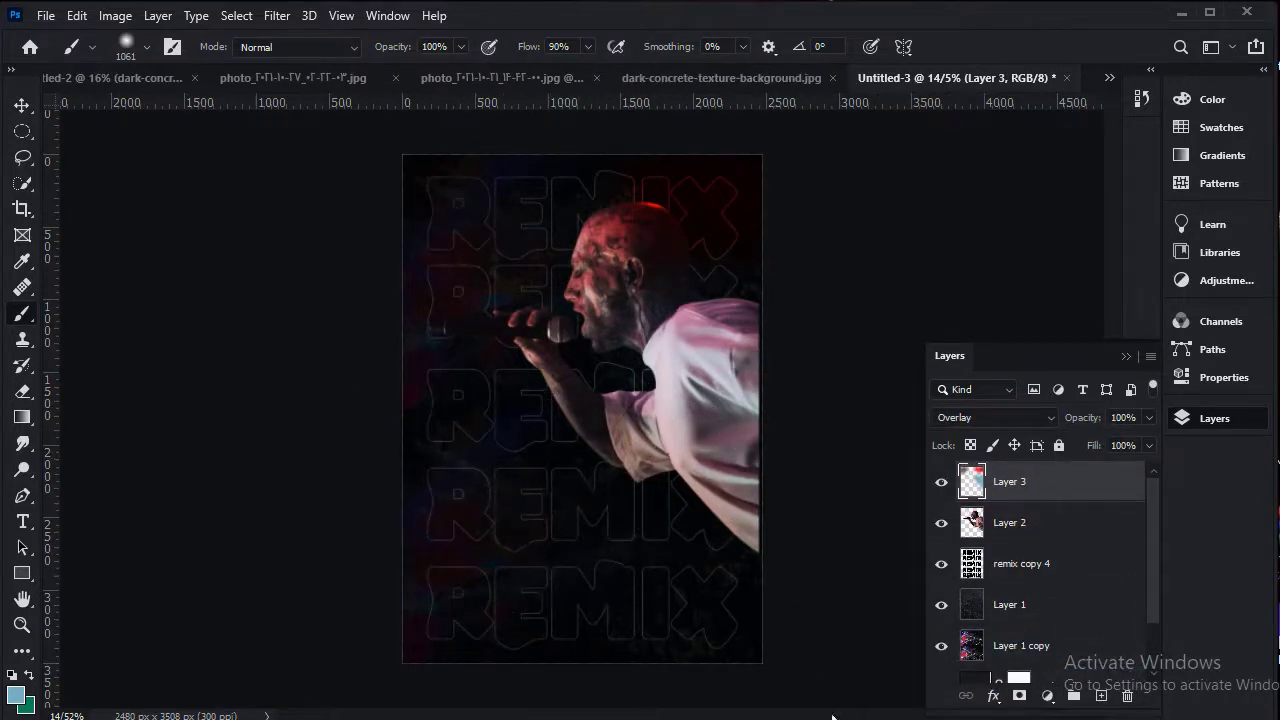
{"action": "scroll", "coordinate": [1057, 595], "scroll_direction": "down", "scroll_amount": 2}
Select Layer 1 and add a new empty Layer 4 above it.
{"action": "left_click", "coordinate": [1064, 589]}
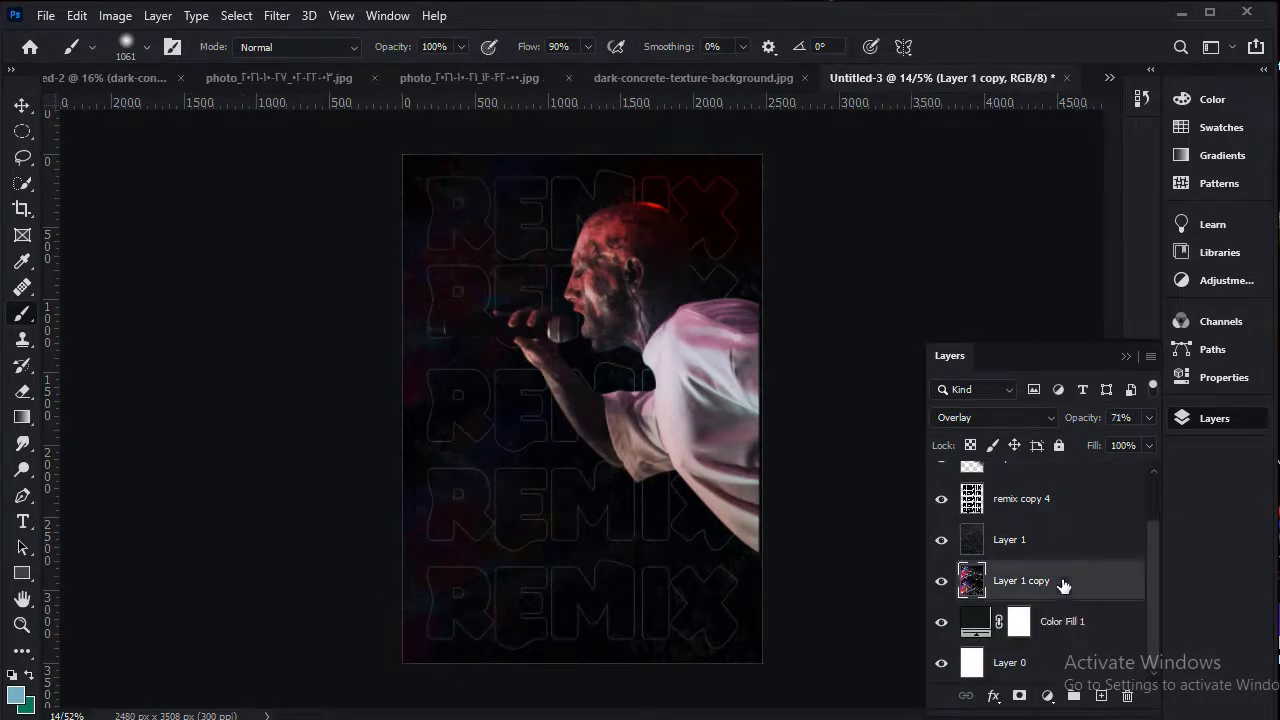
{"action": "left_click", "coordinate": [1060, 505]}
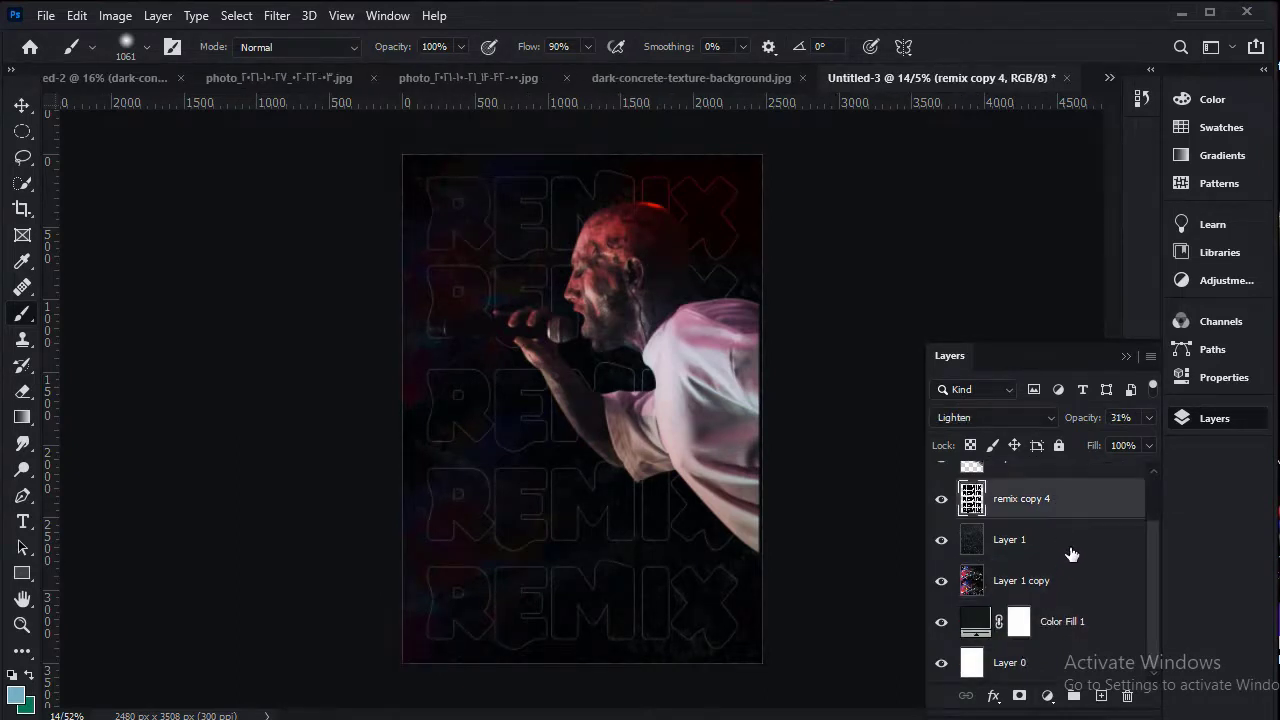
{"action": "left_click", "coordinate": [1070, 555]}
{"action": "left_click", "coordinate": [1101, 695]}
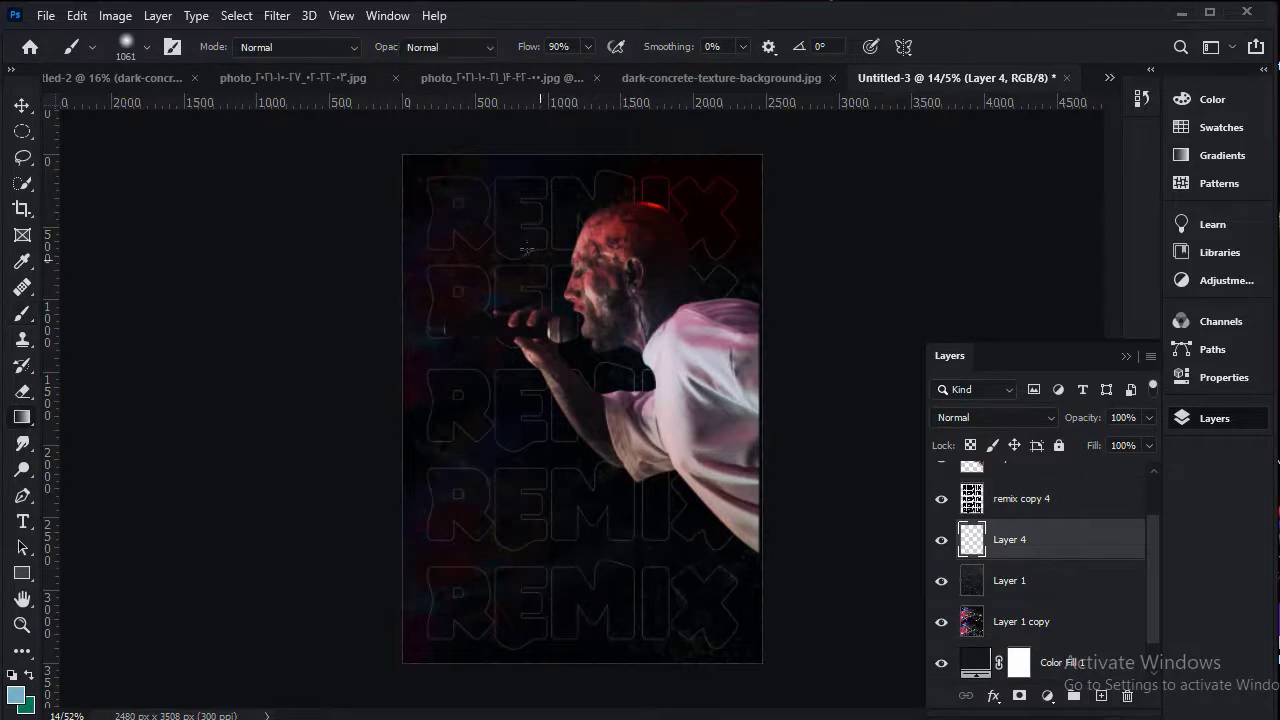
Choose a black-to-transparent gradient and draw a first gradient on the new layer.
{"action": "key", "text": "g"}
{"action": "left_click", "coordinate": [150, 46]}
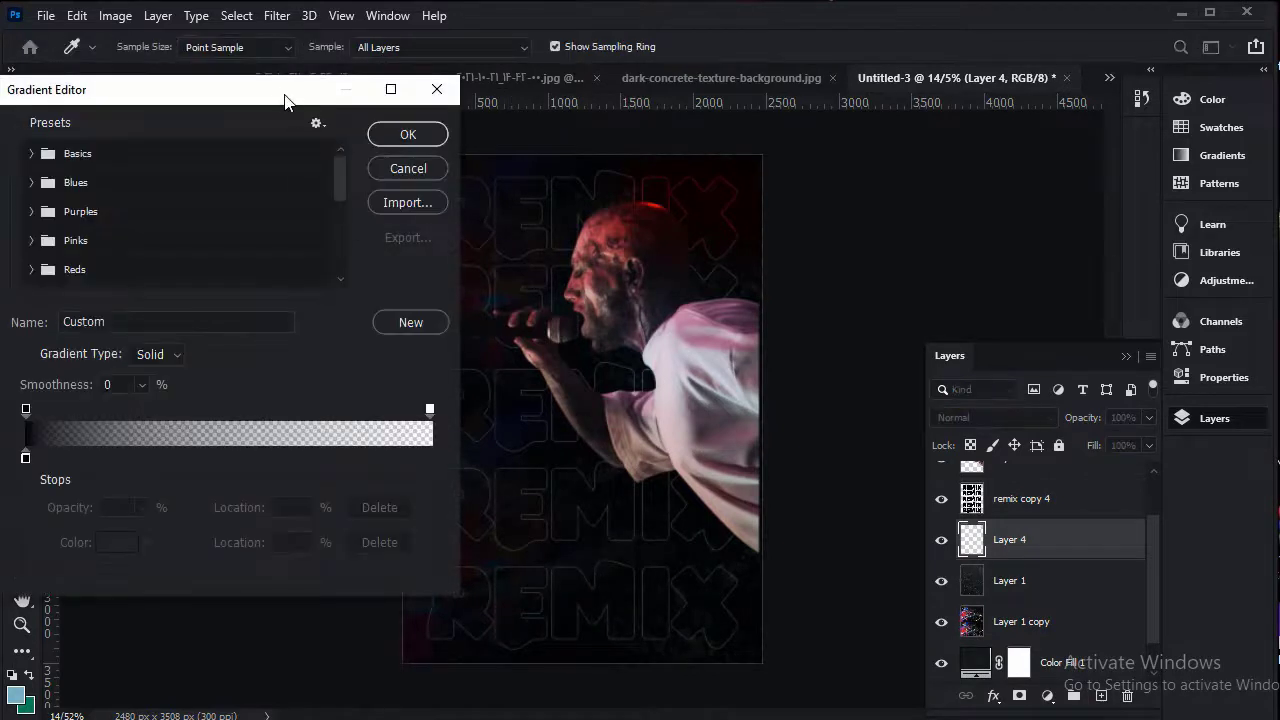
{"action": "left_click_drag", "start_coordinate": [285, 97], "coordinate": [547, 118]}
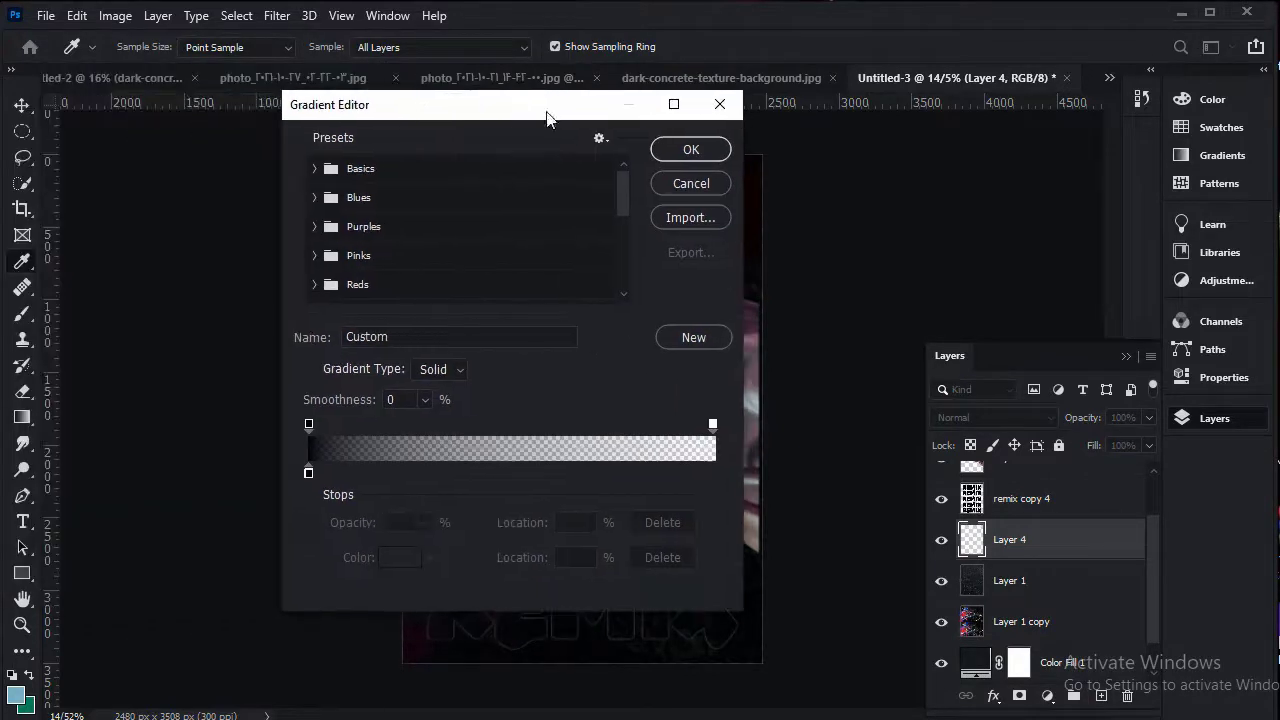
{"action": "left_click", "coordinate": [680, 146]}
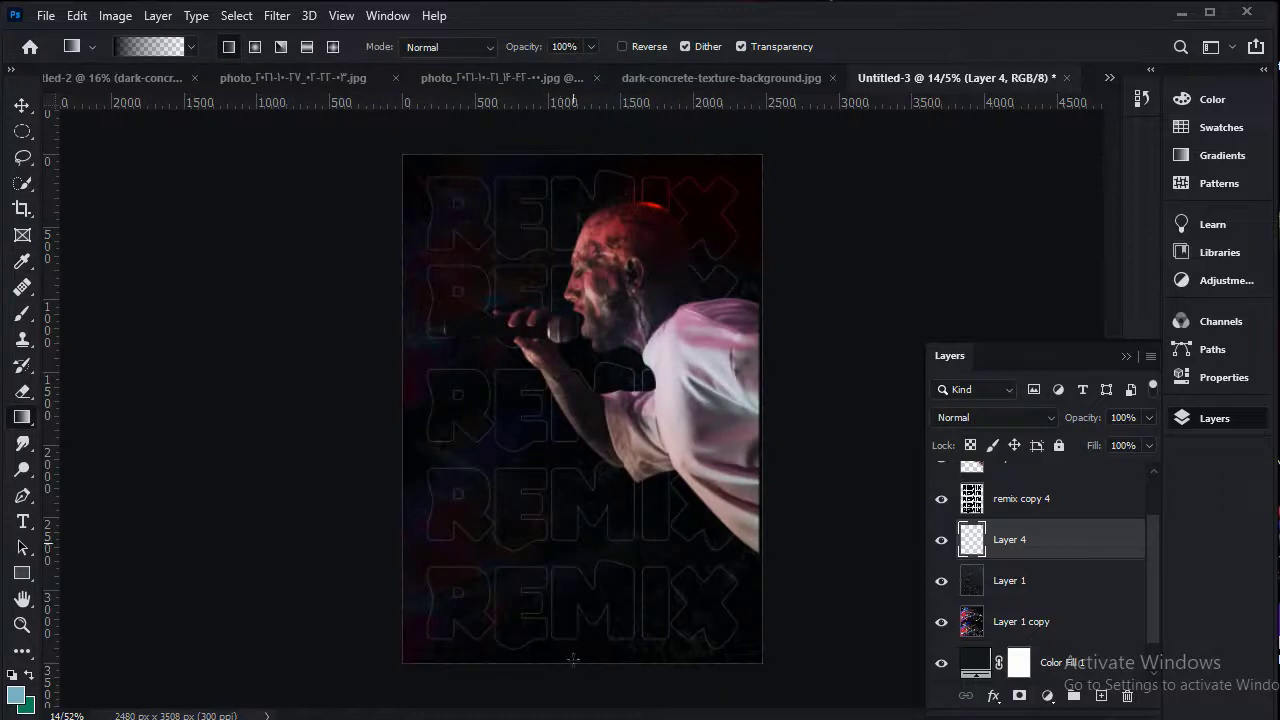
{"action": "mouse_move", "coordinate": [577, 661]}
{"action": "left_mouse_down"}
{"action": "mouse_move", "coordinate": [574, 532]}
{"action": "mouse_move", "coordinate": [584, 682]}
{"action": "left_mouse_up"}
Reorder Layer 4 and remix copy 4 beneath the Layer 1 layers, undoing an accidental merge.
{"action": "left_click_drag", "start_coordinate": [1050, 556], "coordinate": [1050, 640]}
{"action": "left_click_drag", "start_coordinate": [566, 679], "coordinate": [551, 547]}
{"action": "left_click_drag", "start_coordinate": [583, 703], "coordinate": [587, 656]}
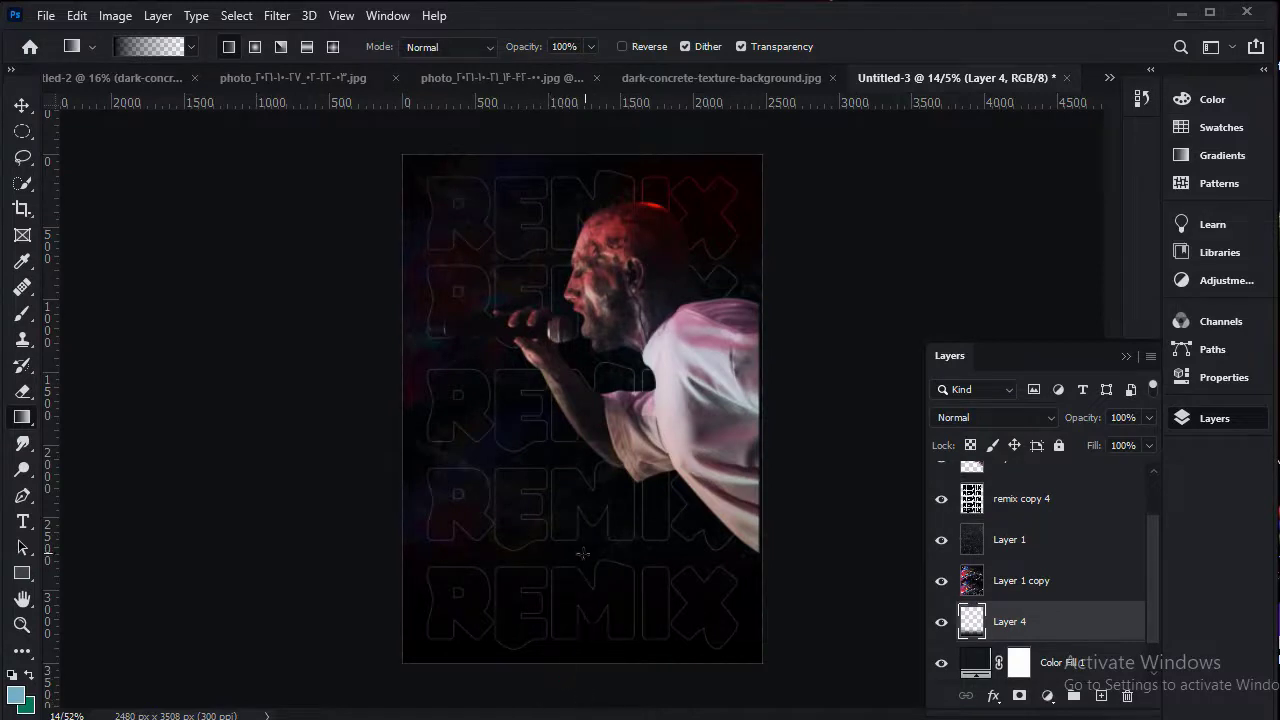
{"action": "key", "text": "ctrl+minus"}
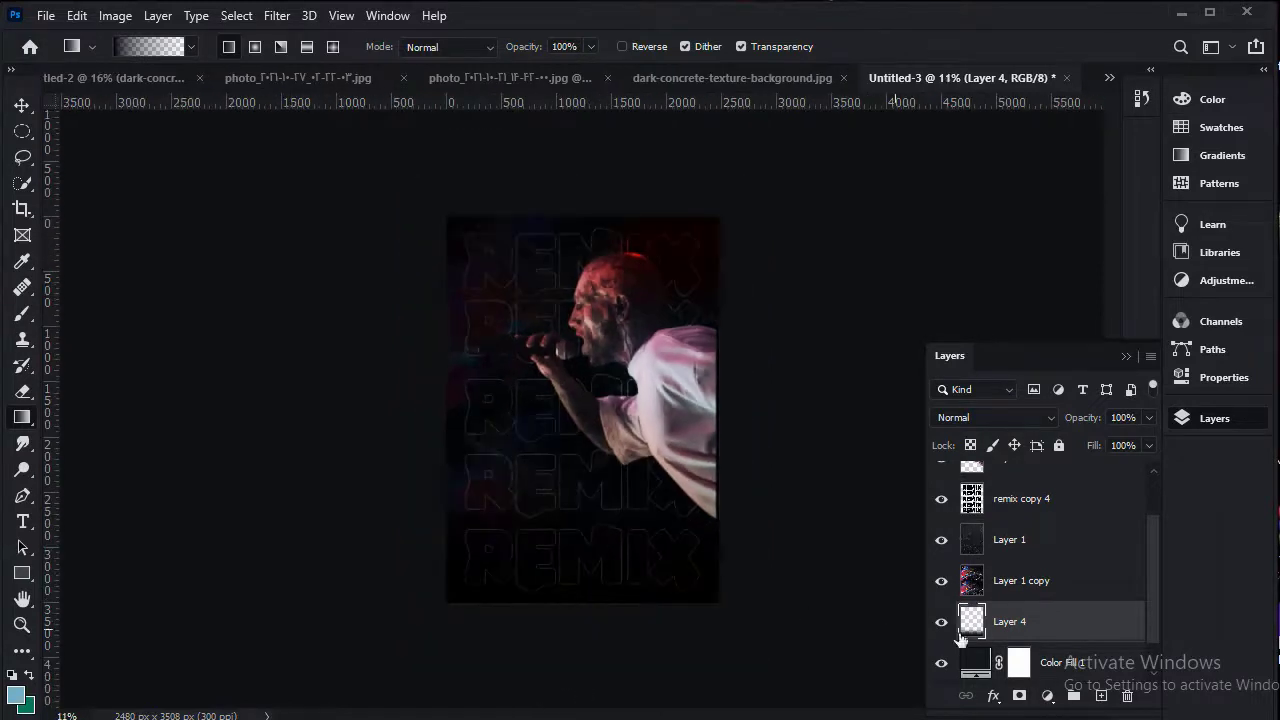
{"action": "left_click_drag", "start_coordinate": [1058, 662], "coordinate": [1064, 608]}
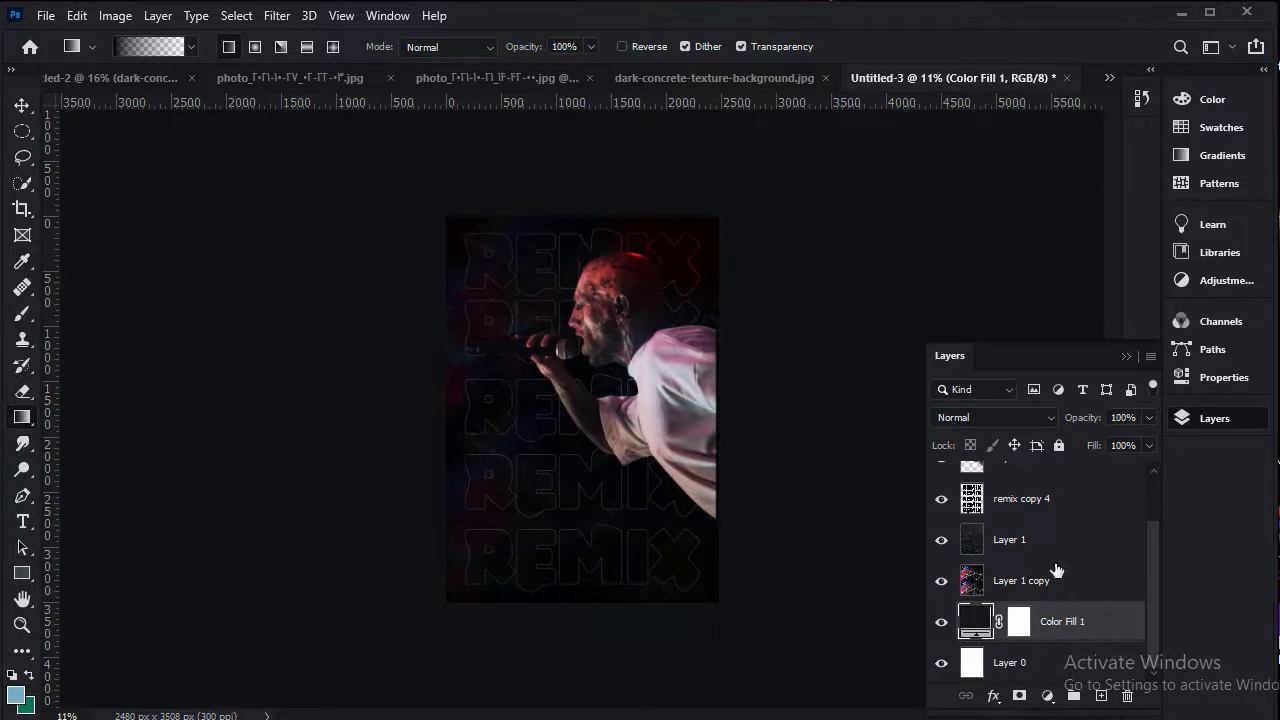
{"action": "scroll", "coordinate": [1056, 570], "scroll_direction": "up", "scroll_amount": 1}
{"action": "mouse_move", "coordinate": [1057, 549]}
{"action": "left_mouse_down"}
{"action": "mouse_move", "coordinate": [1064, 605]}
{"action": "mouse_move", "coordinate": [1061, 555]}
{"action": "left_mouse_up"}
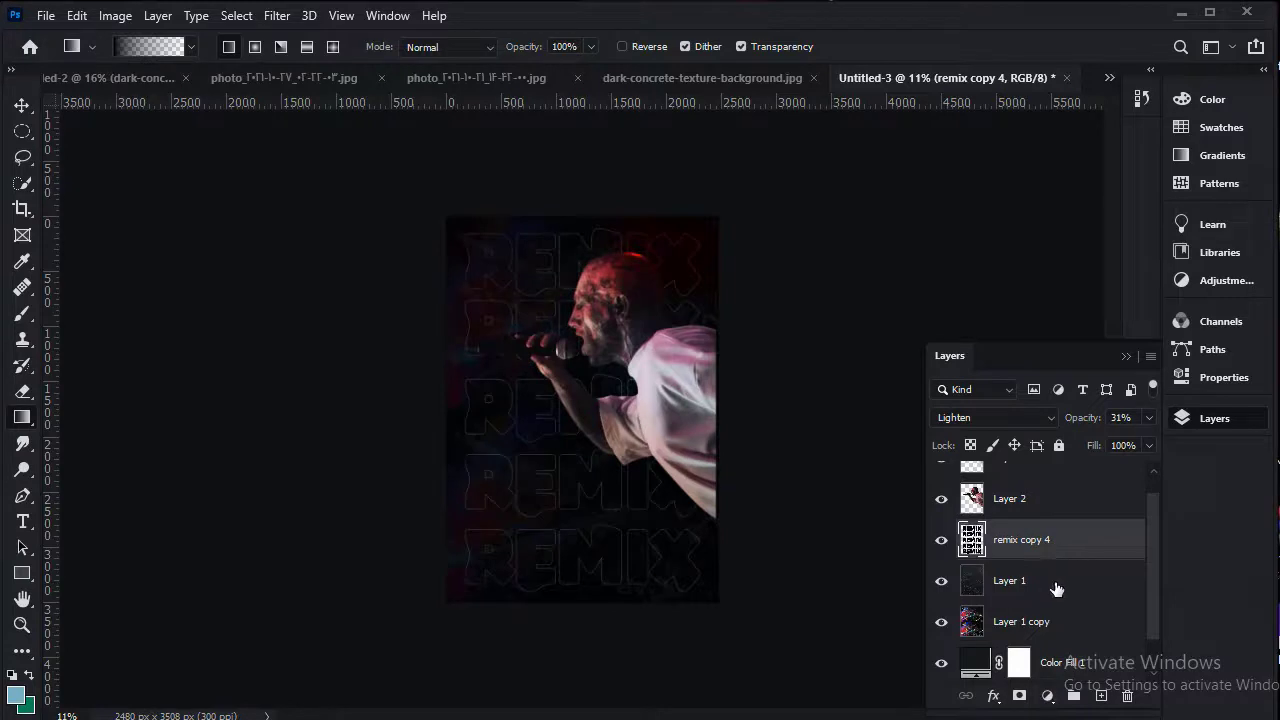
{"action": "left_click", "coordinate": [1057, 589], "text": "shift"}
{"action": "left_click", "coordinate": [1057, 622], "text": "shift"}
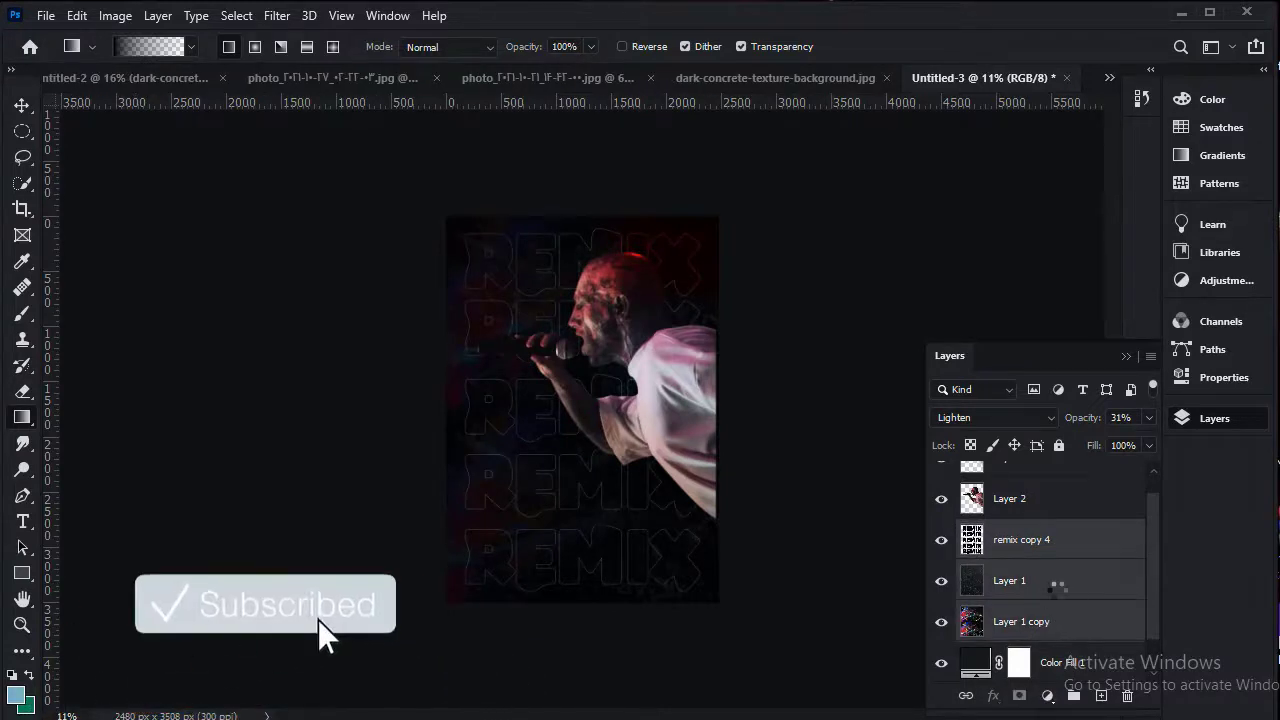
{"action": "key", "text": "ctrl+z"}
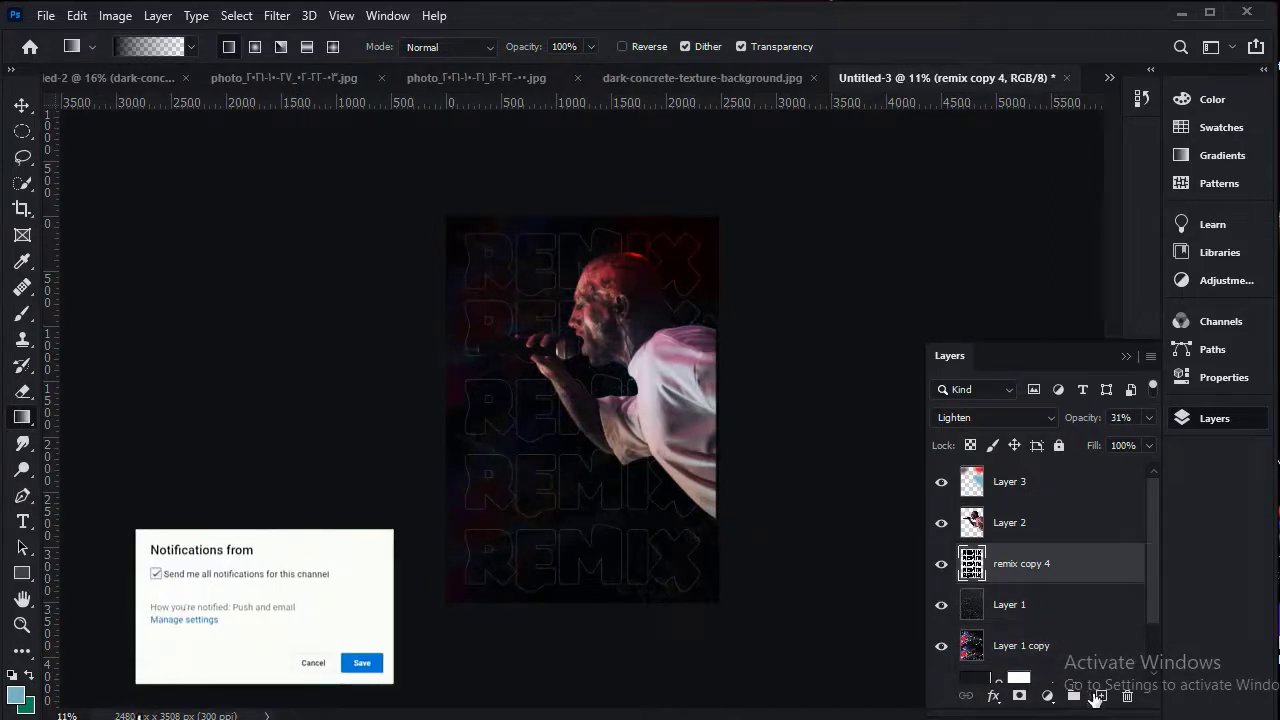
On a new layer above remix copy 4, fade the bottom to black, hiding the lowest REMIX row.
{"action": "left_click", "coordinate": [1100, 695]}
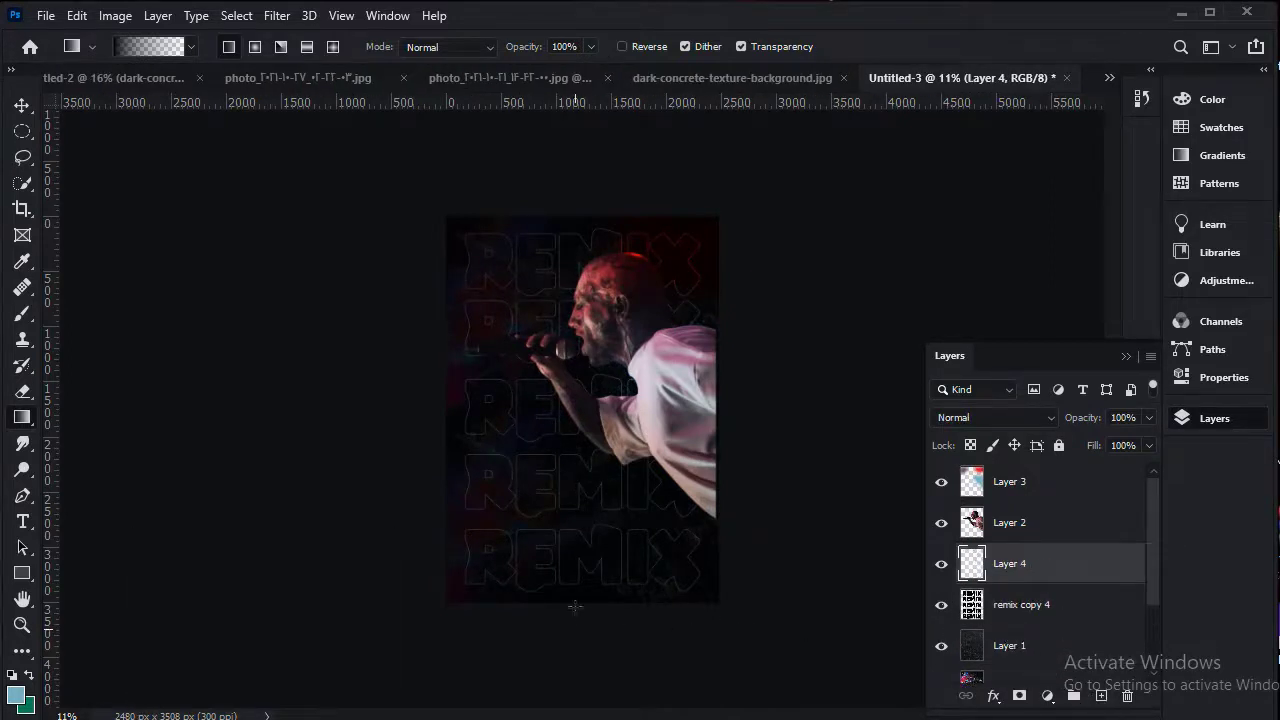
{"action": "left_click_drag", "start_coordinate": [571, 631], "coordinate": [598, 457]}
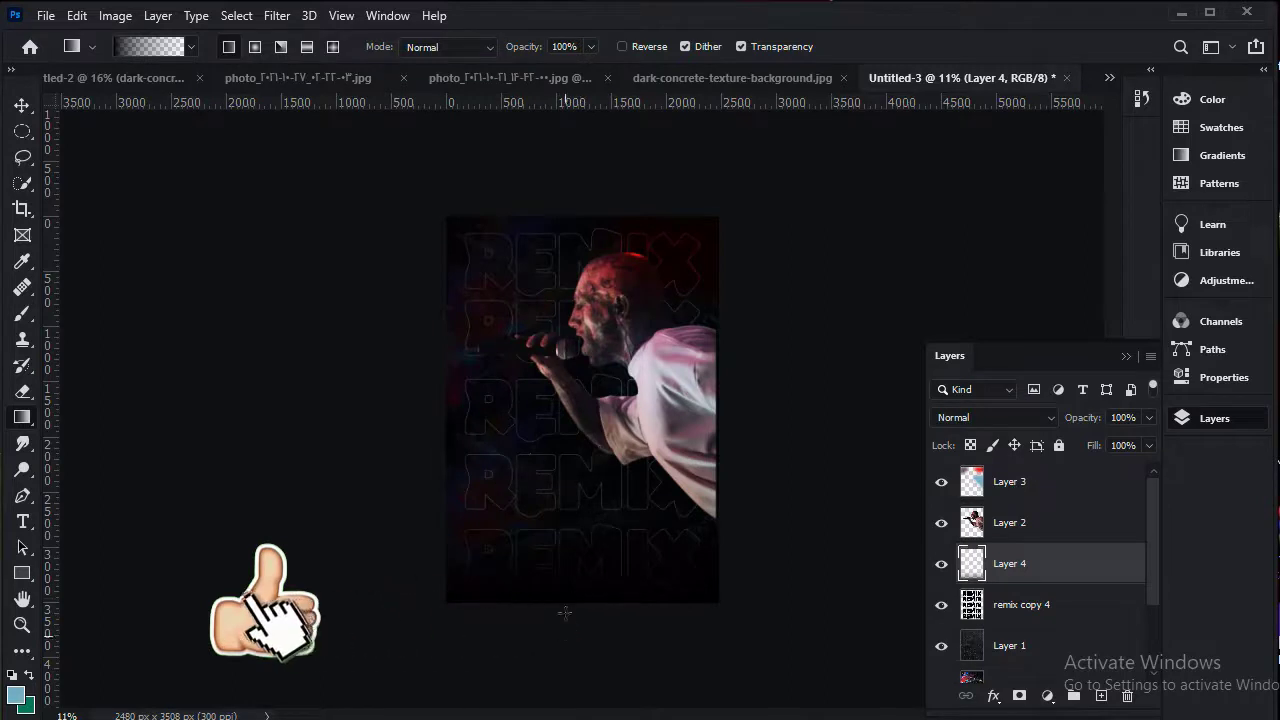
{"action": "left_click_drag", "start_coordinate": [558, 660], "coordinate": [555, 463]}
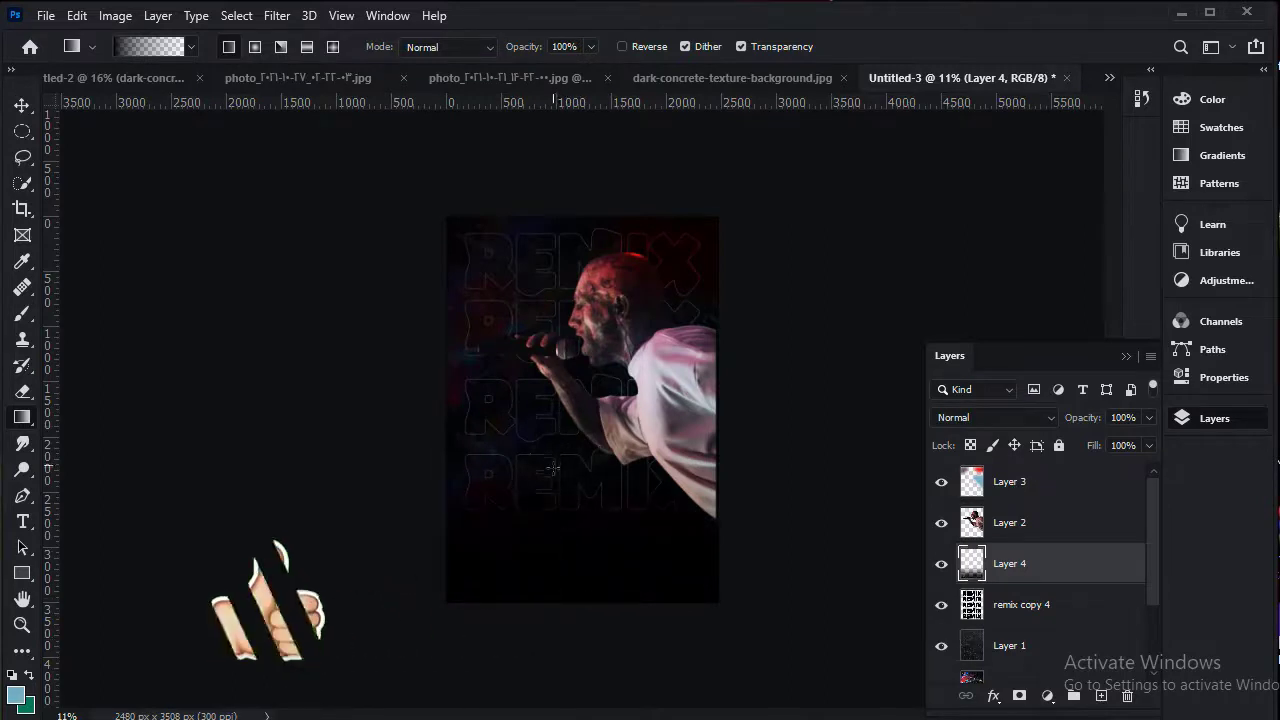
Add a new layer above Layer 3 and place a placeholder text line on the poster.
{"action": "left_click", "coordinate": [1089, 487]}
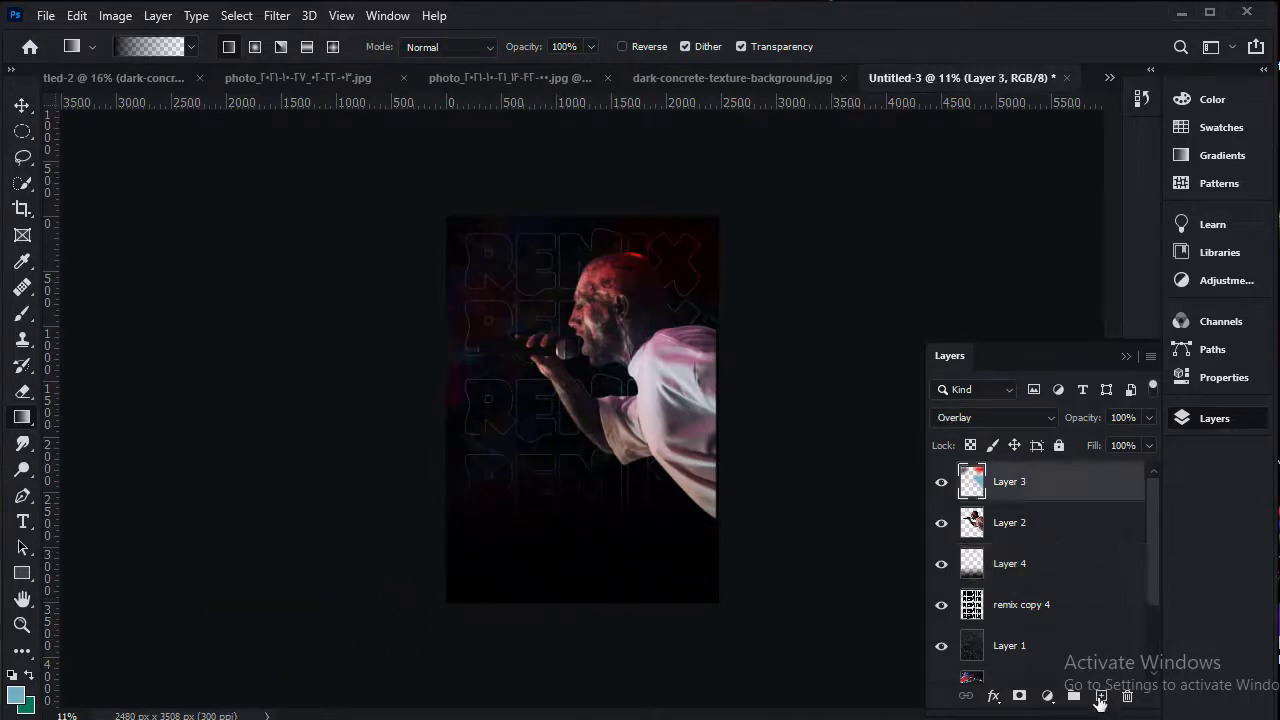
{"action": "left_click", "coordinate": [1099, 697]}
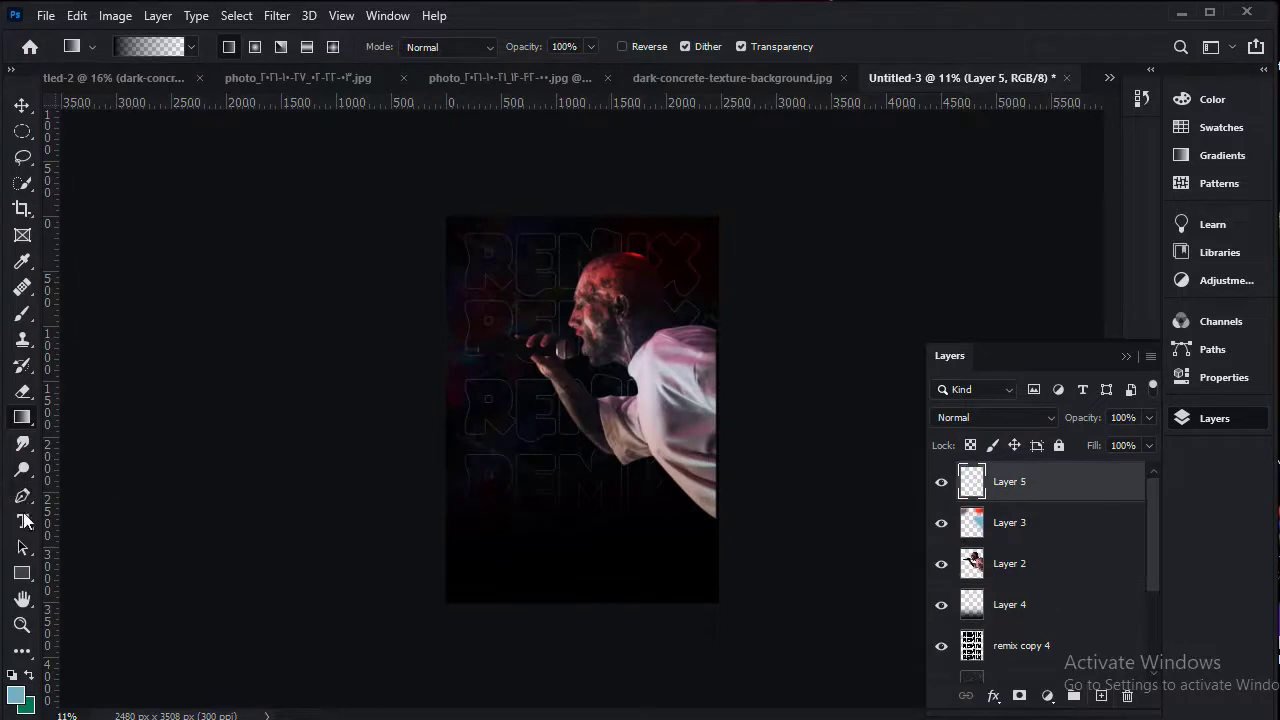
{"action": "left_click", "coordinate": [24, 522]}
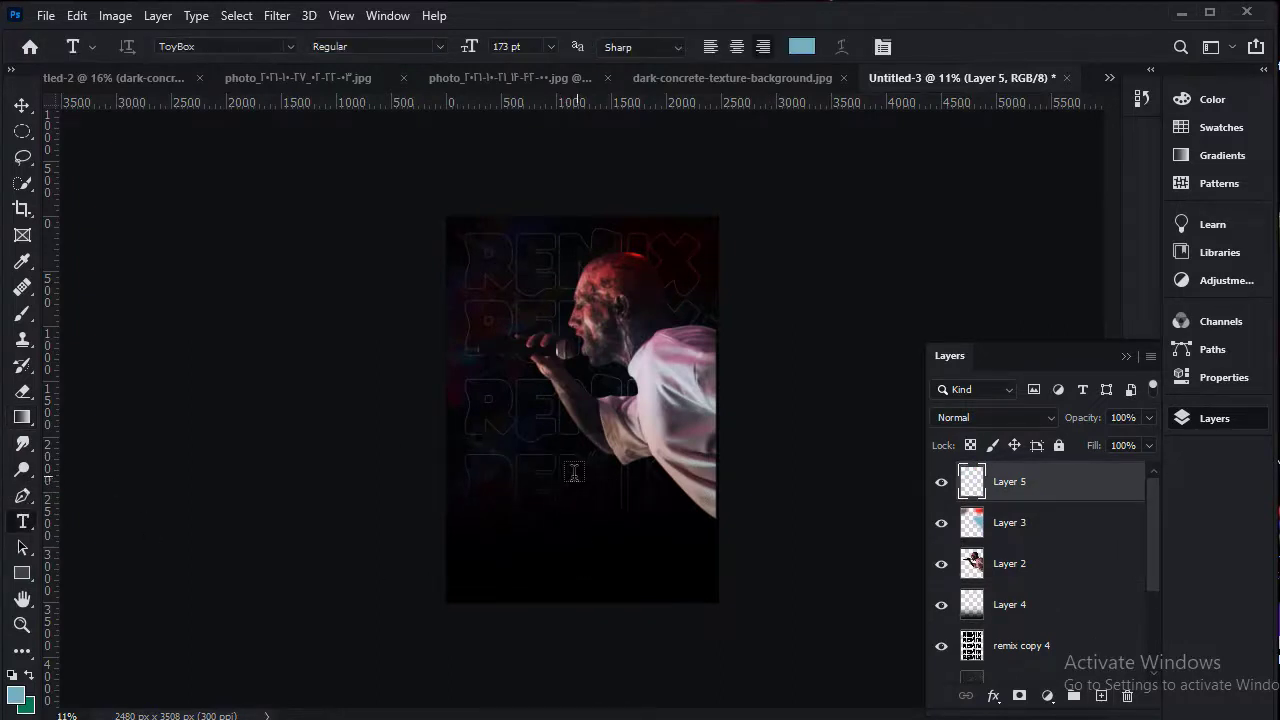
{"action": "left_click", "coordinate": [574, 472]}
{"action": "left_click", "coordinate": [21, 105]}
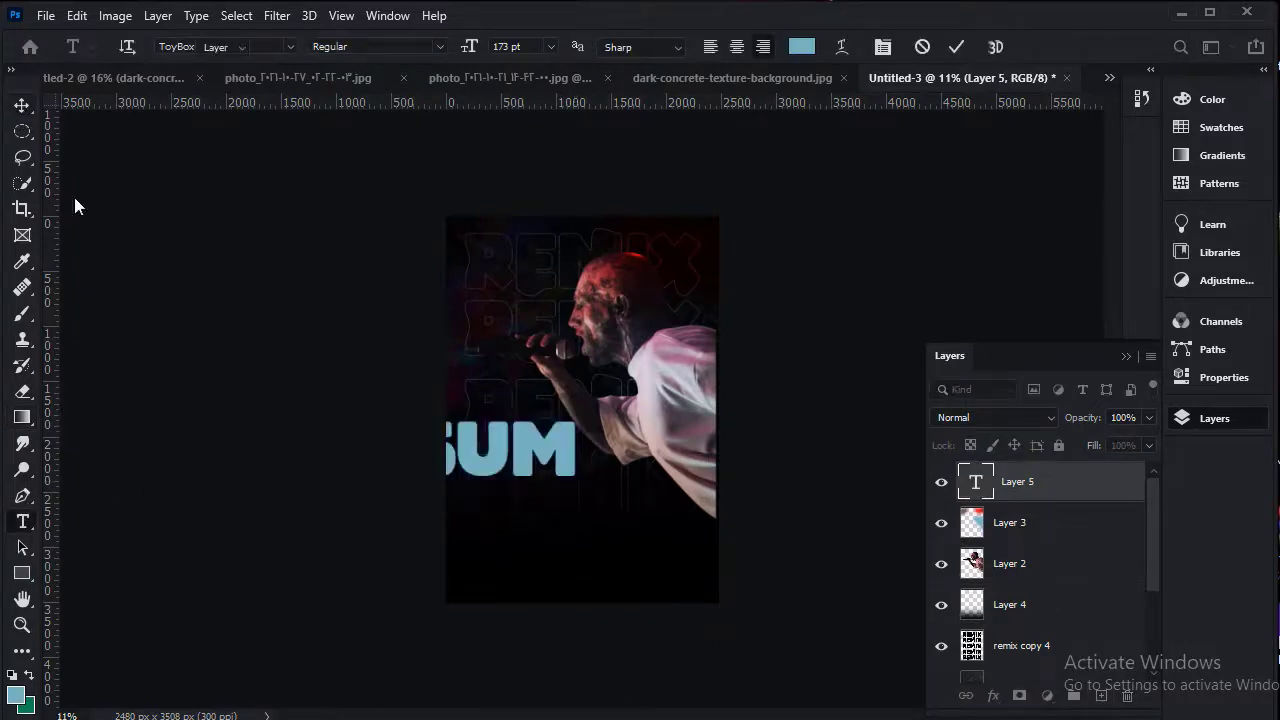
{"action": "mouse_move", "coordinate": [281, 455]}
{"action": "left_mouse_down"}
{"action": "mouse_move", "coordinate": [751, 462]}
{"action": "mouse_move", "coordinate": [652, 472]}
{"action": "left_mouse_up"}
Change the text to CONSERT in Arsilon at 110 pt and move it onto the lower poster.
{"action": "double_click", "coordinate": [660, 484]}
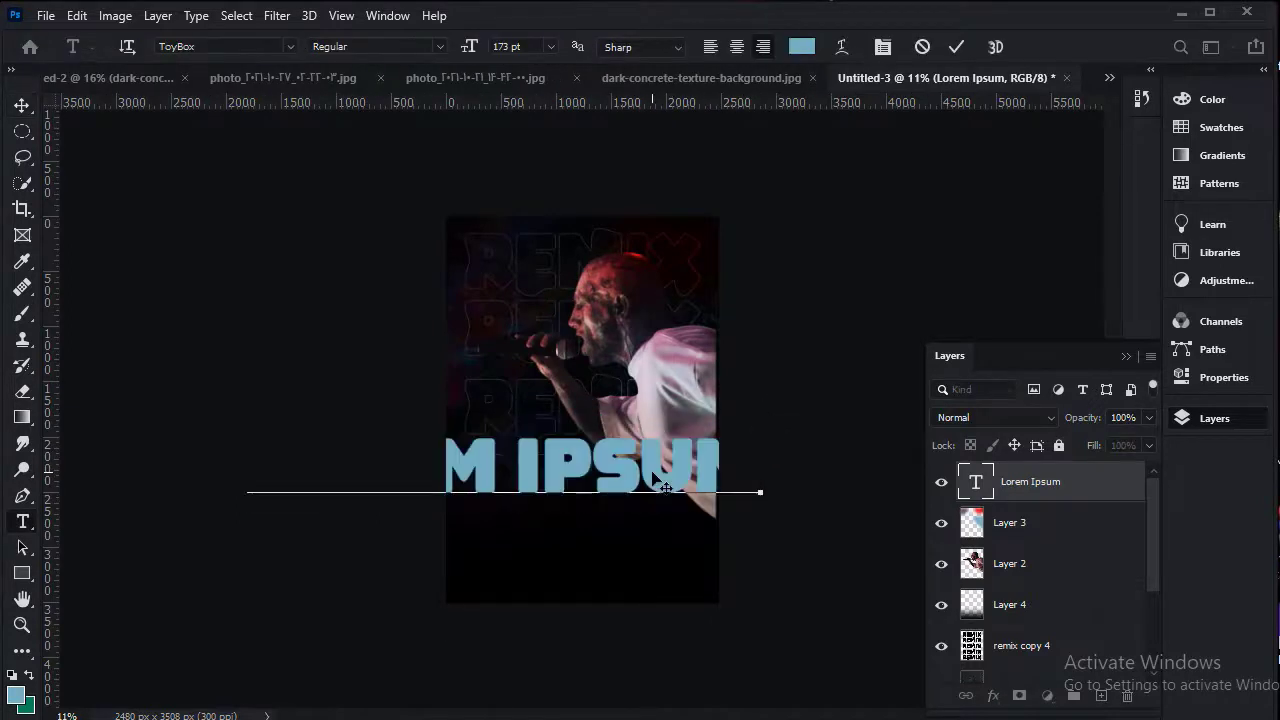
{"action": "type", "text": "R"}
{"action": "type", "text": "ON"}
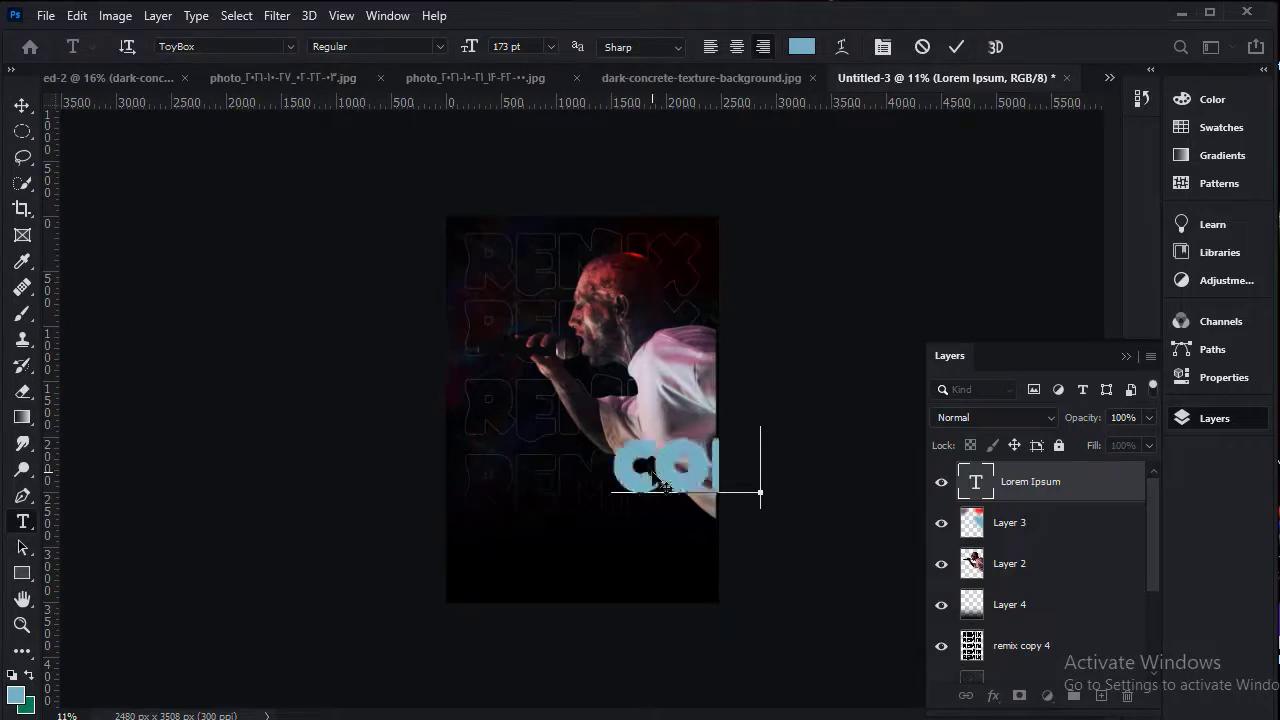
{"action": "type", "text": "S"}
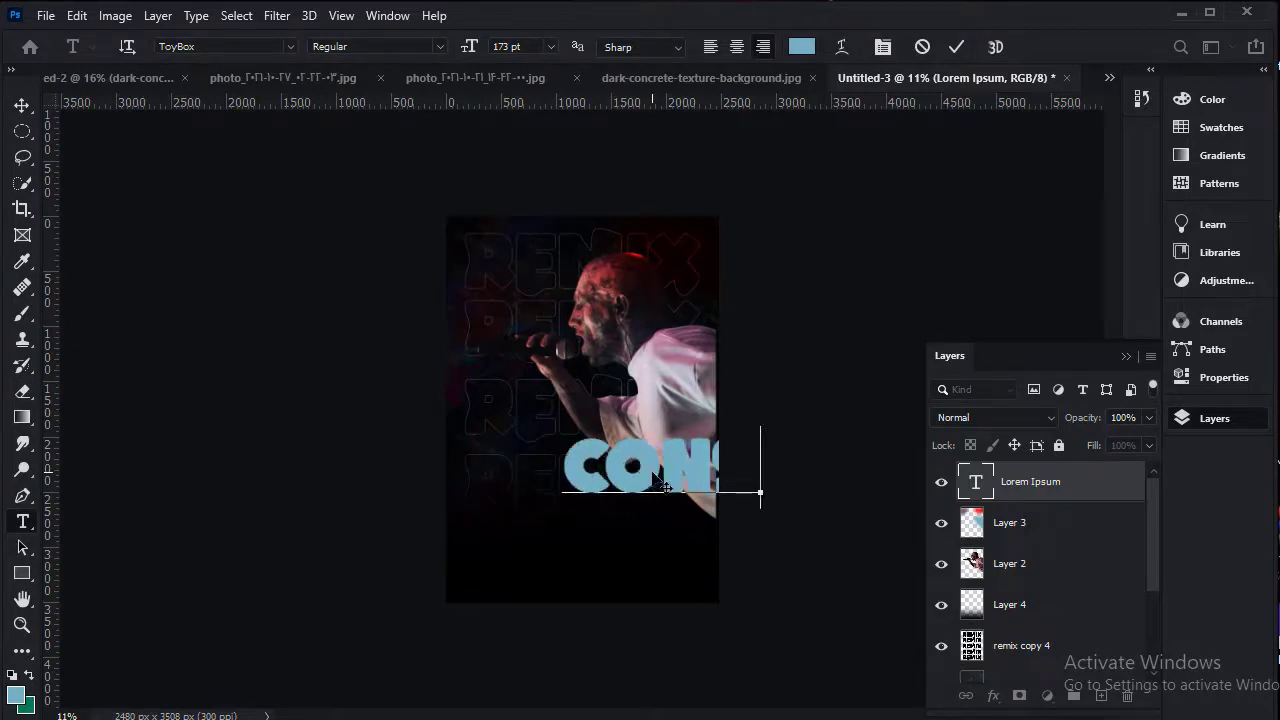
{"action": "type", "text": "ERT"}
{"action": "key", "text": "ctrl+Return"}
{"action": "key", "text": "ctrl+a"}
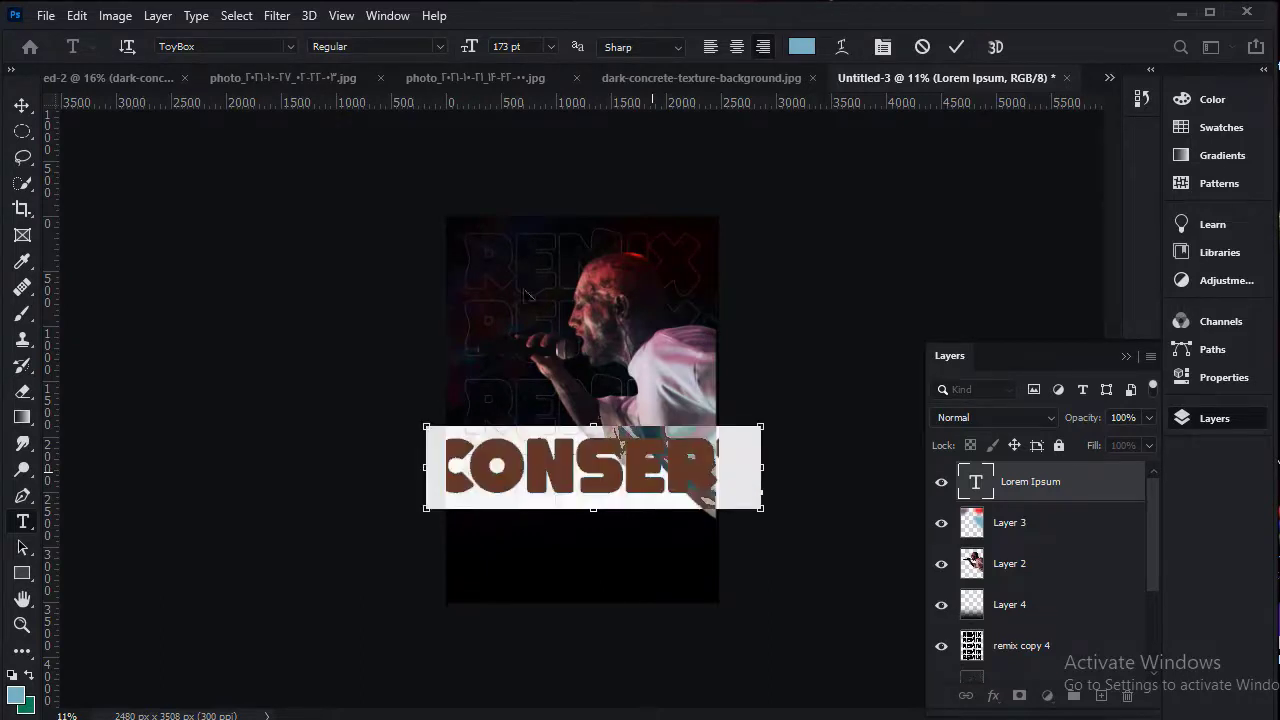
{"action": "left_click", "coordinate": [292, 48]}
{"action": "left_click", "coordinate": [385, 128]}
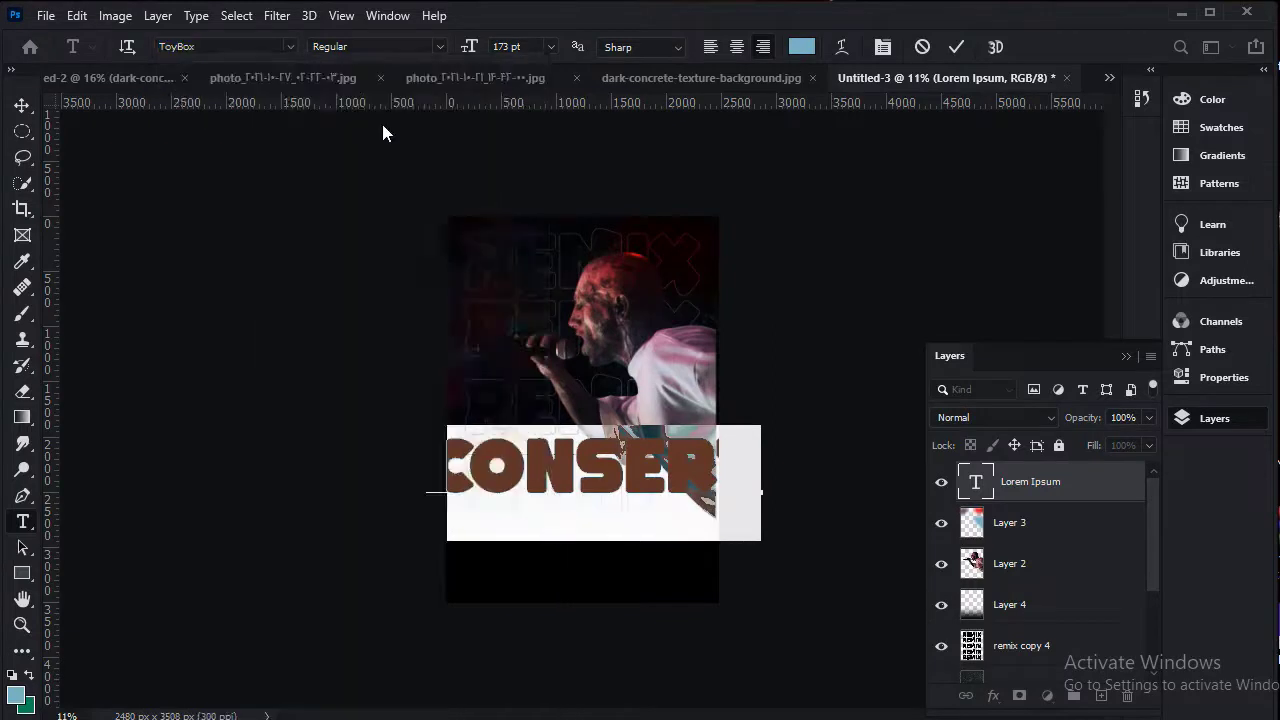
{"action": "left_click_drag", "start_coordinate": [467, 52], "coordinate": [35, 115]}
{"action": "left_click", "coordinate": [20, 105]}
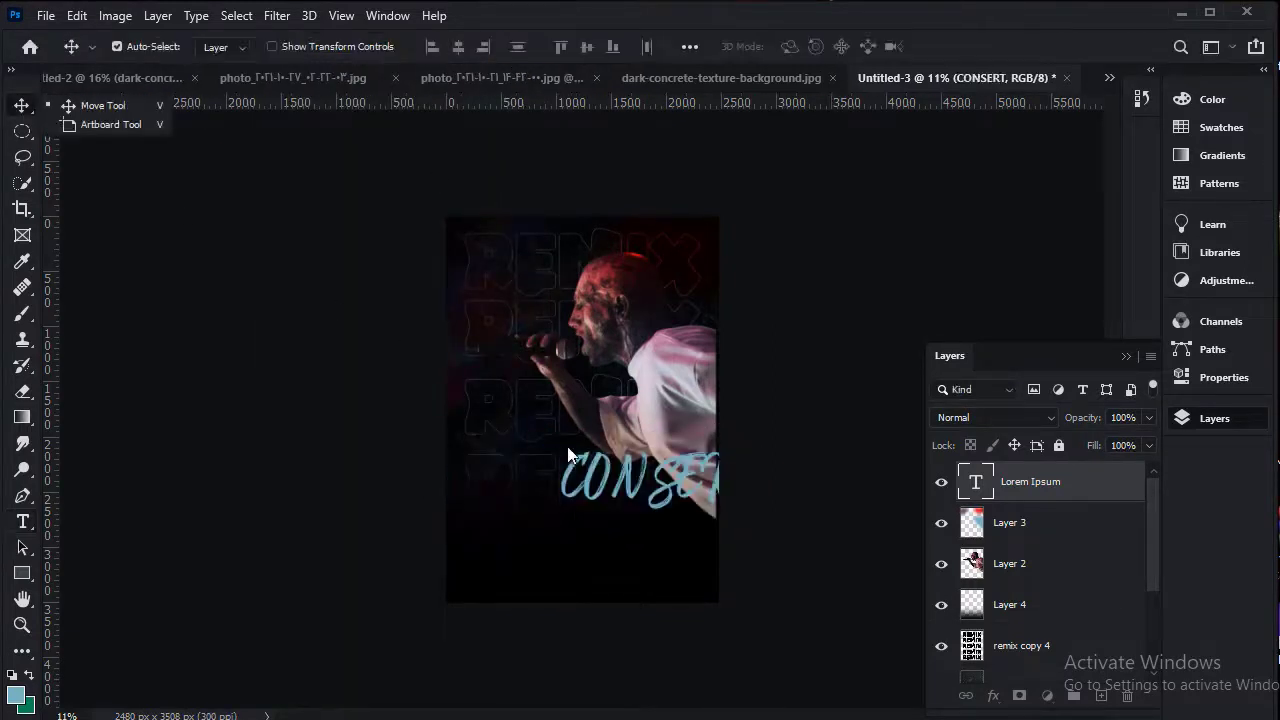
{"action": "left_click_drag", "start_coordinate": [638, 497], "coordinate": [558, 518]}
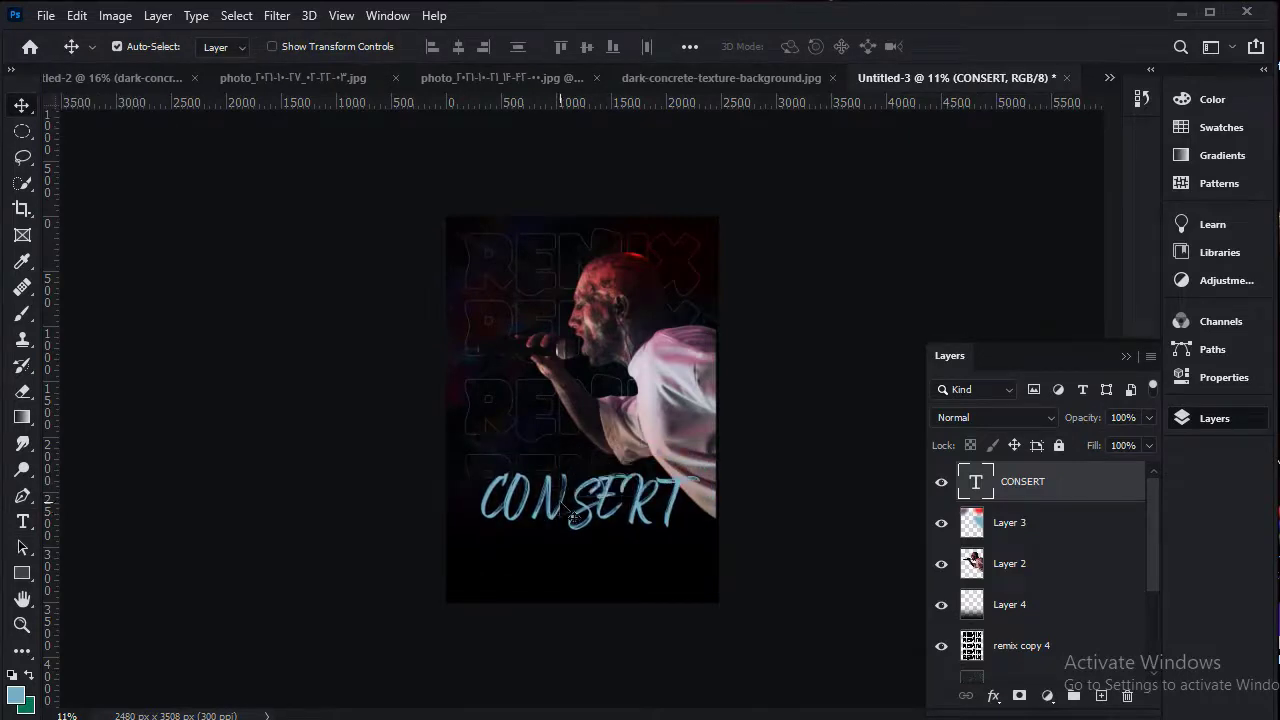
Color the CONSERT title white (#ffffff) and move its layer lower in the stack.
{"action": "double_click", "coordinate": [560, 510]}
{"action": "left_click", "coordinate": [801, 46]}
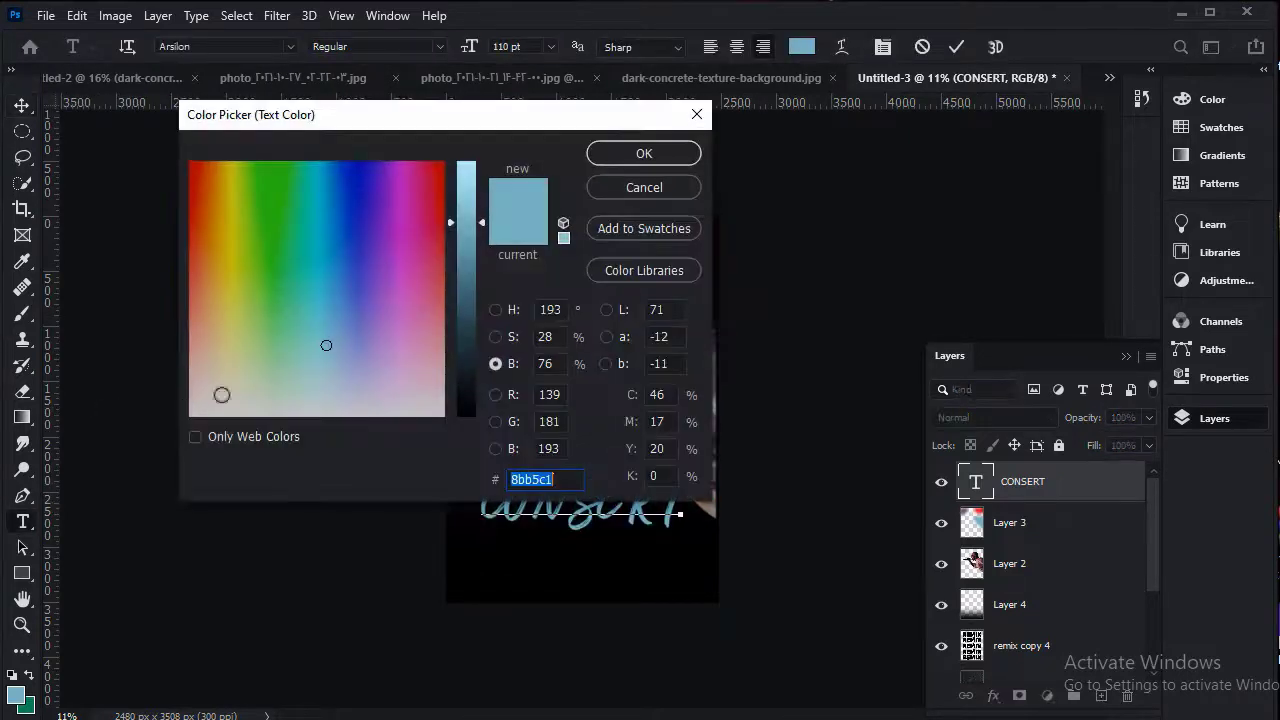
{"action": "mouse_move", "coordinate": [466, 347]}
{"action": "left_mouse_down"}
{"action": "mouse_move", "coordinate": [460, 447]}
{"action": "mouse_move", "coordinate": [461, 276]}
{"action": "mouse_move", "coordinate": [530, 148]}
{"action": "left_mouse_up"}
{"action": "left_click", "coordinate": [625, 161]}
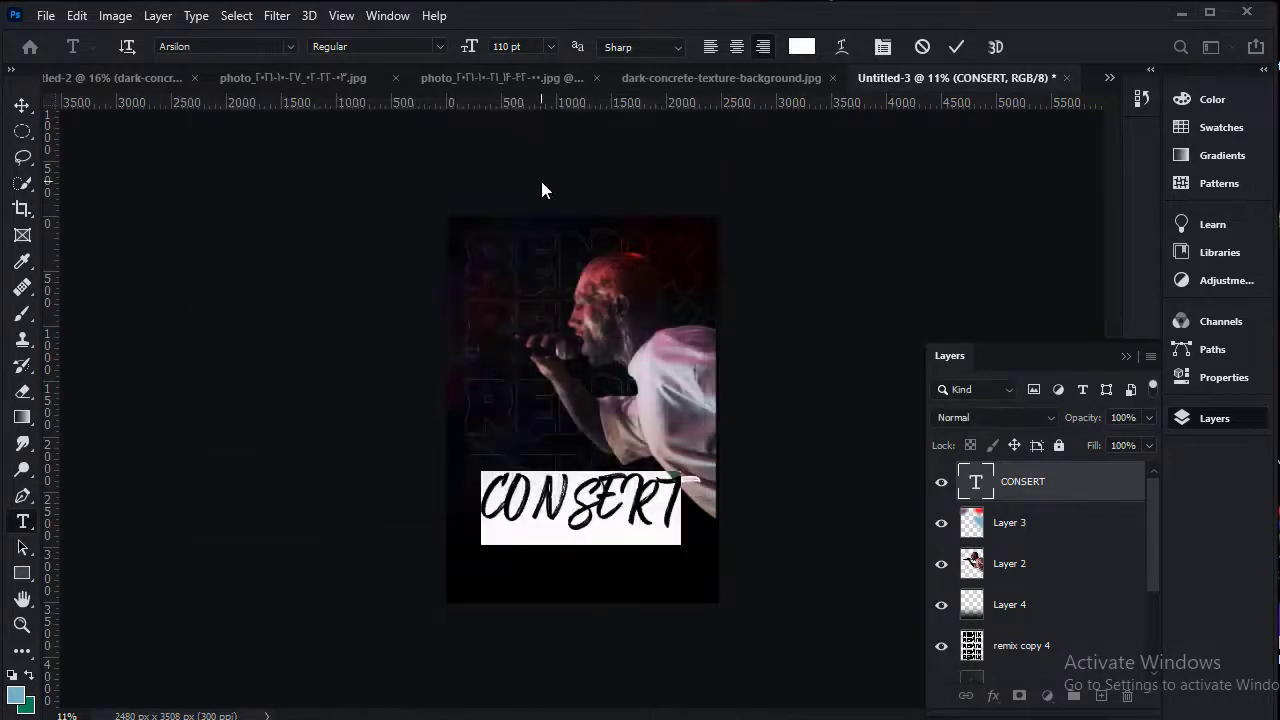
{"action": "left_click", "coordinate": [22, 104]}
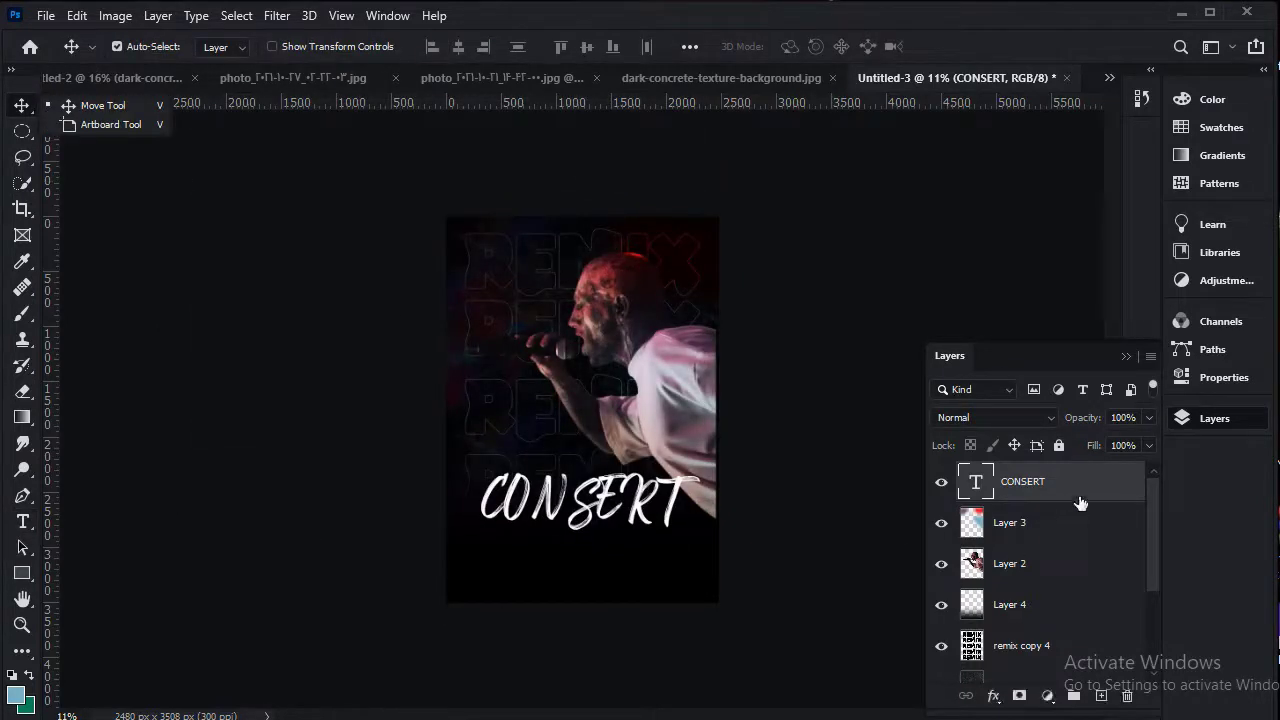
{"action": "left_click_drag", "start_coordinate": [1078, 486], "coordinate": [1073, 568]}
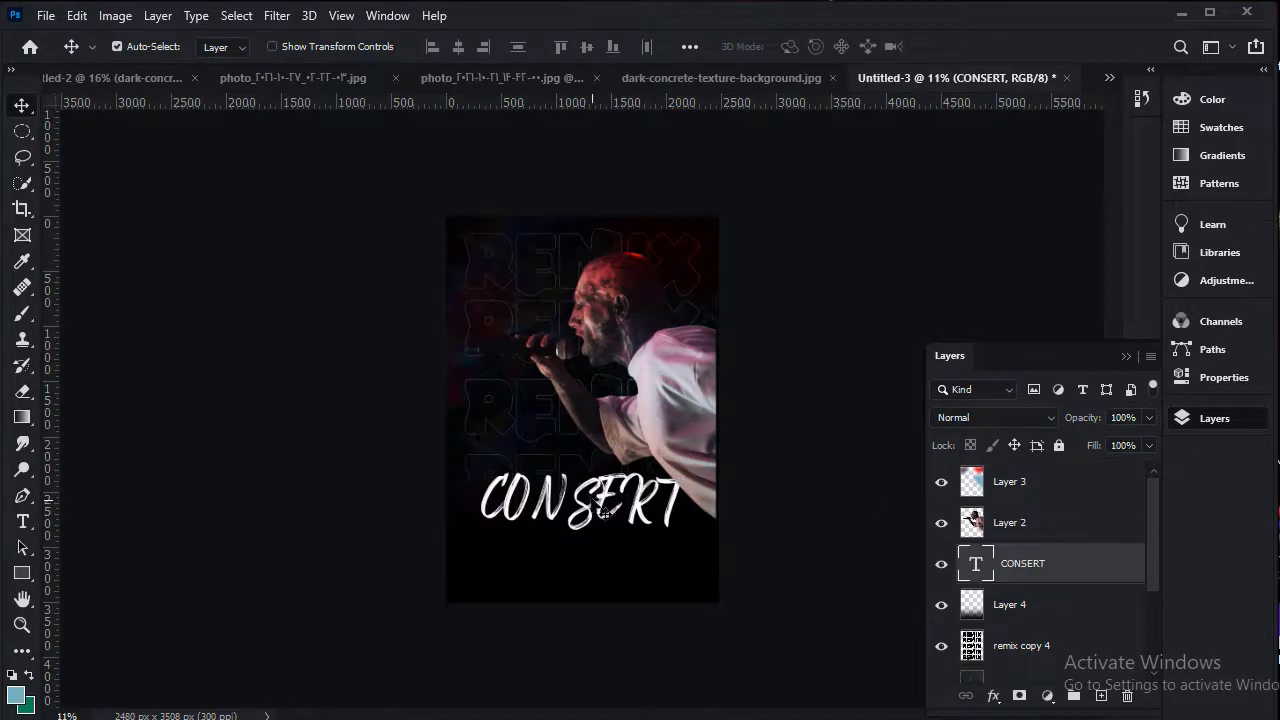
Retype the duplicated CONSERT line as AMIR TATALO, shrink it, and place it below CONSERT.
{"action": "mouse_move", "coordinate": [603, 511]}
{"action": "left_mouse_down"}
{"action": "mouse_move", "coordinate": [593, 477]}
{"action": "mouse_move", "coordinate": [597, 548]}
{"action": "left_mouse_up"}
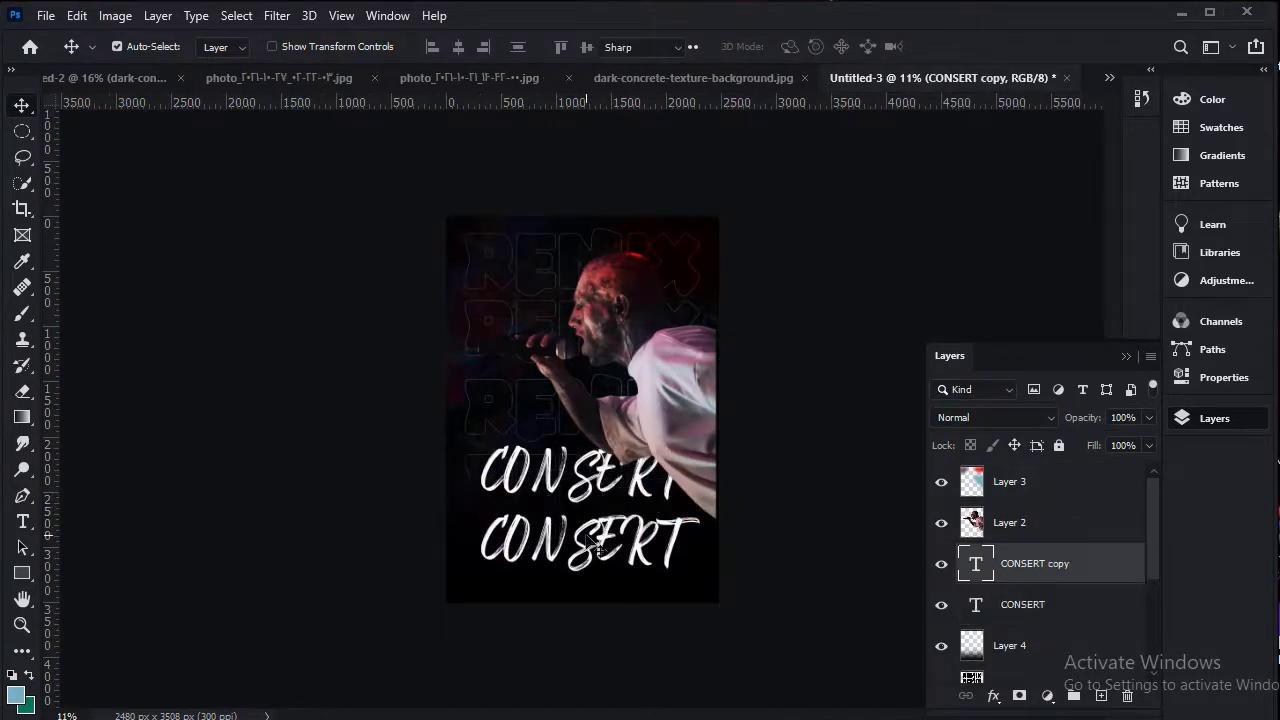
{"action": "double_click", "coordinate": [597, 548]}
{"action": "type", "text": "AMI"}
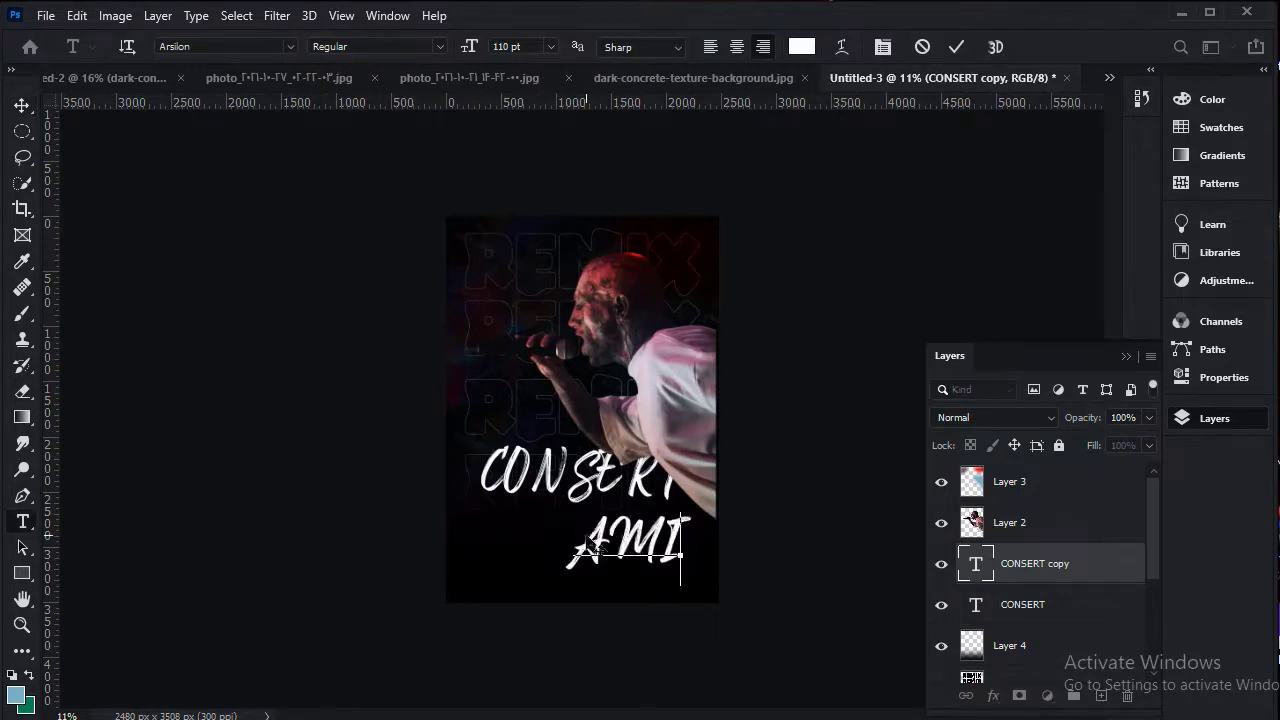
{"action": "type", "text": "R TAT"}
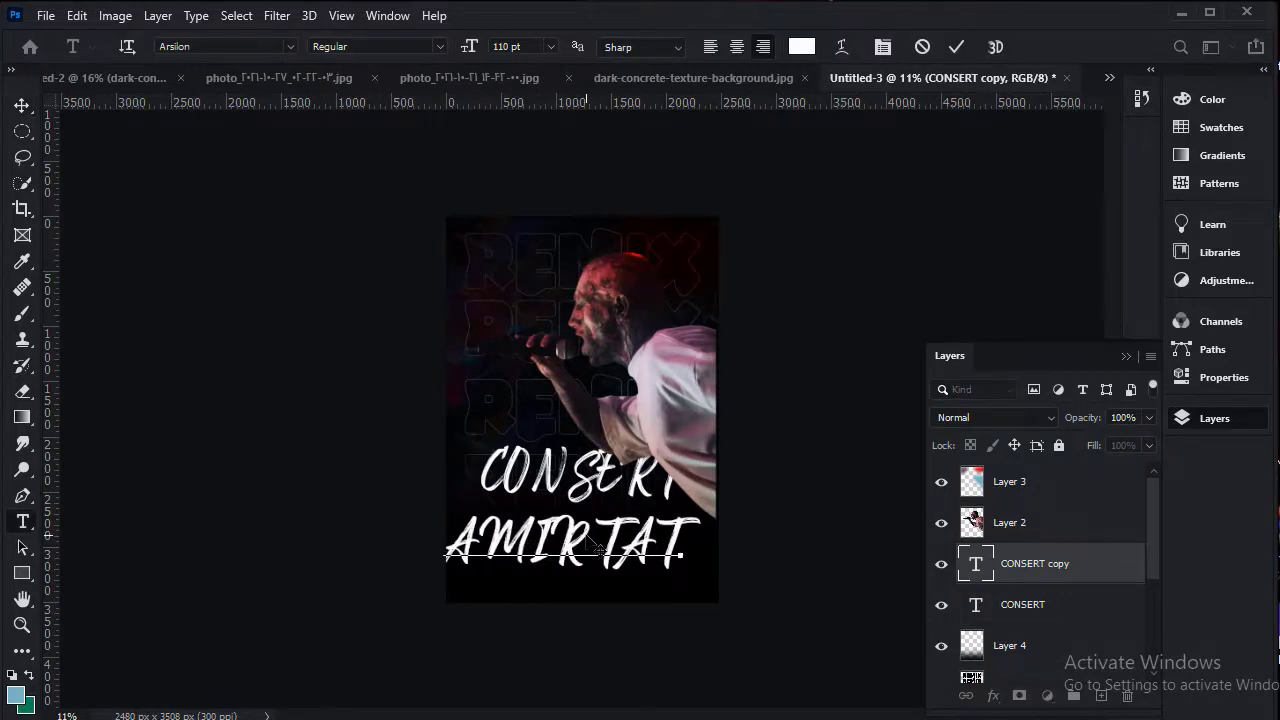
{"action": "type", "text": "ALO"}
{"action": "key", "text": "ctrl+a"}
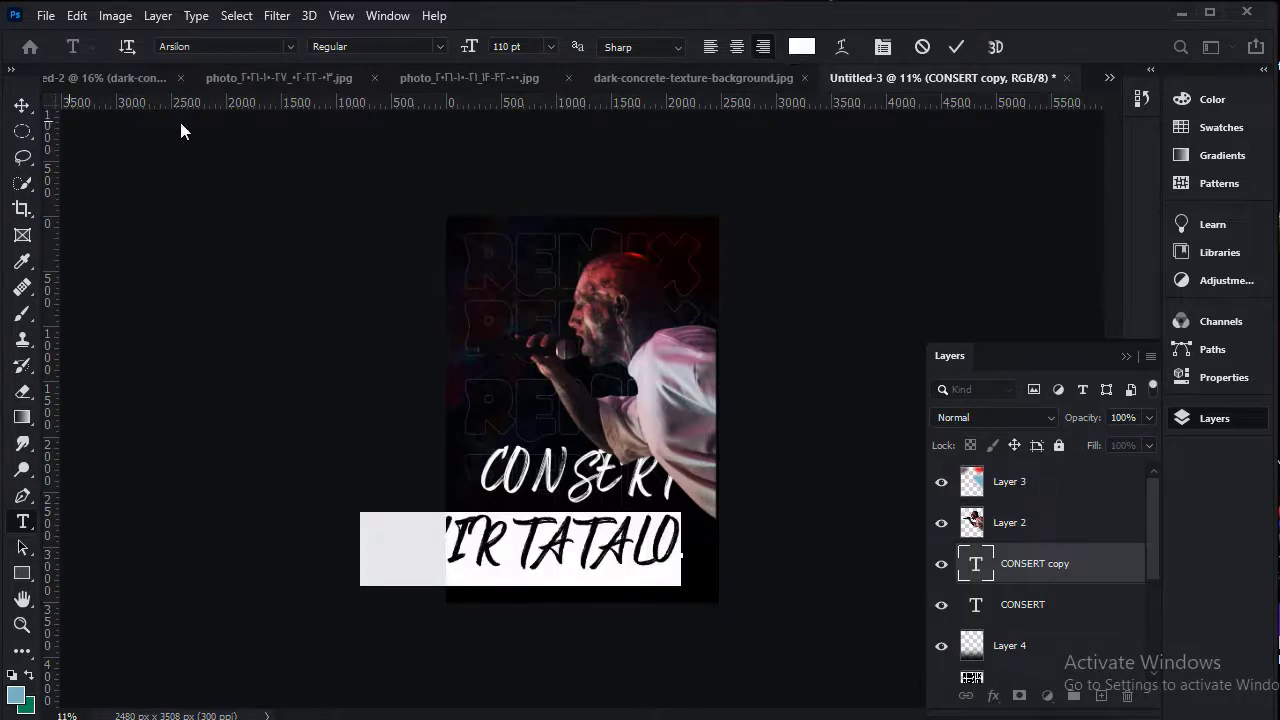
{"action": "mouse_move", "coordinate": [469, 47]}
{"action": "left_mouse_down"}
{"action": "mouse_move", "coordinate": [413, 78]}
{"action": "mouse_move", "coordinate": [2, 97]}
{"action": "left_mouse_up"}
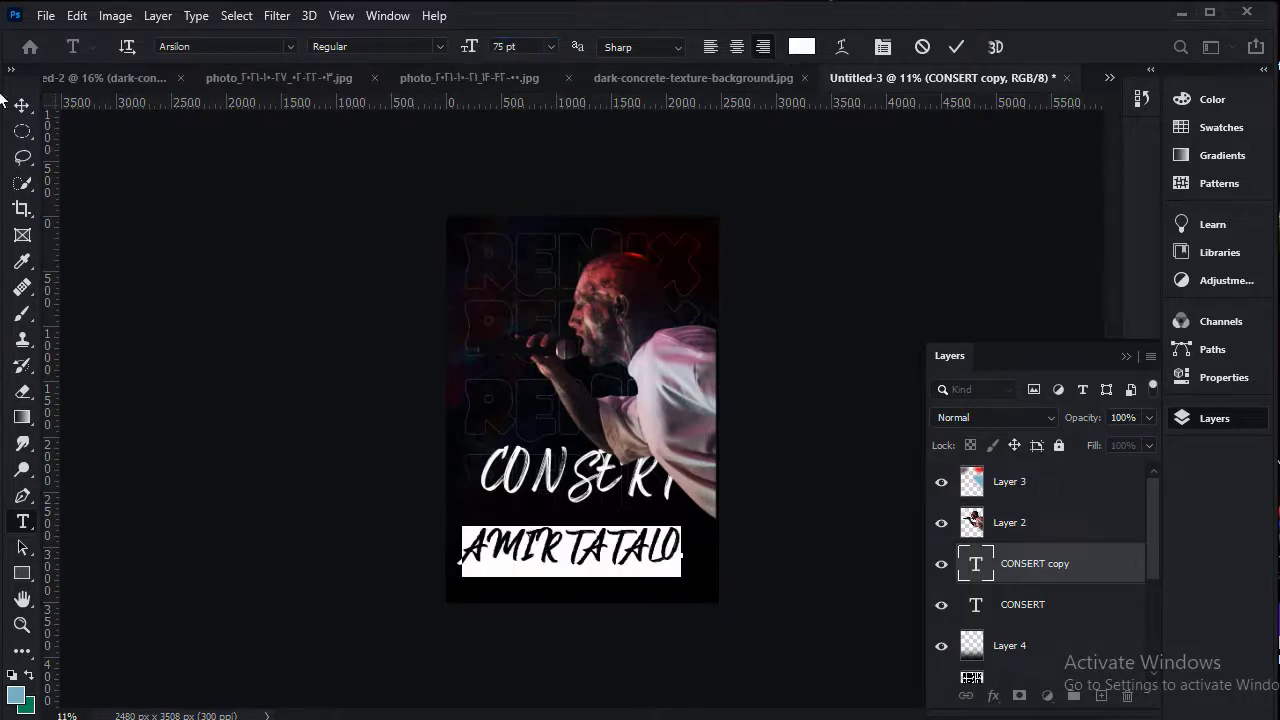
{"action": "left_click", "coordinate": [22, 105]}
{"action": "left_click_drag", "start_coordinate": [551, 560], "coordinate": [570, 530]}
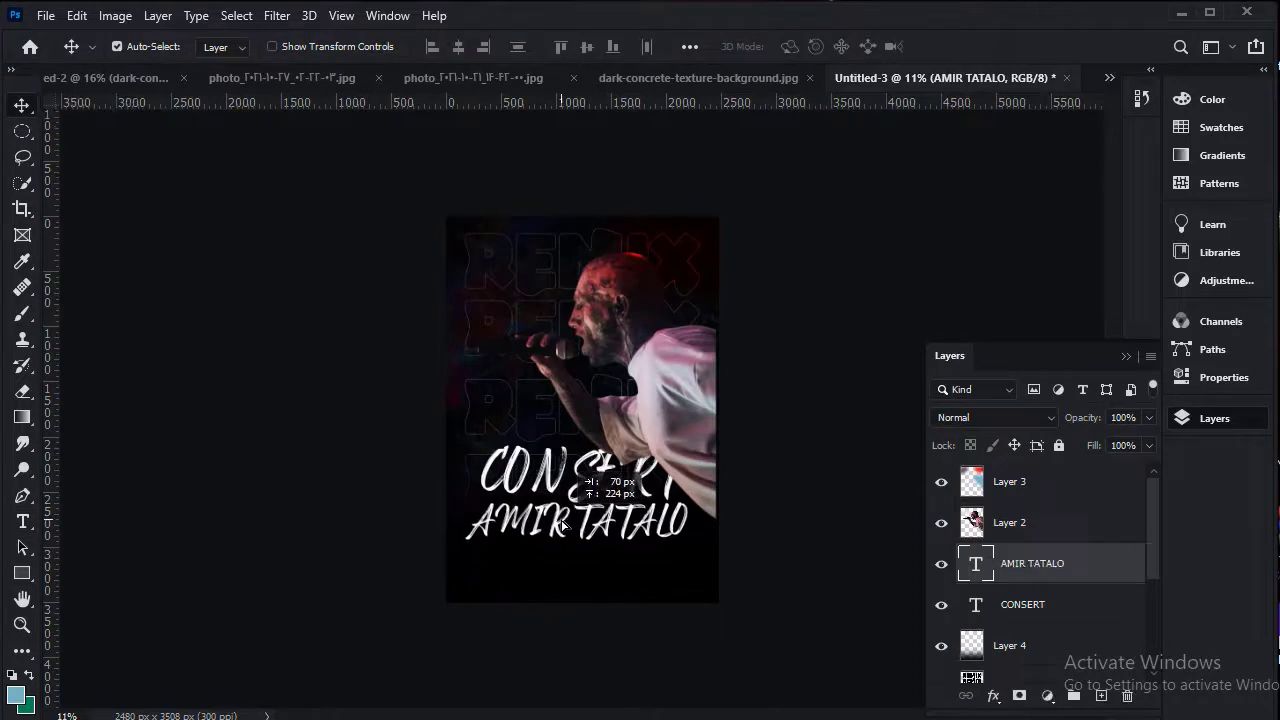
Set AMIR TATALO to 90 pt and realign it directly under the CONSERT title.
{"action": "double_click", "coordinate": [570, 530]}
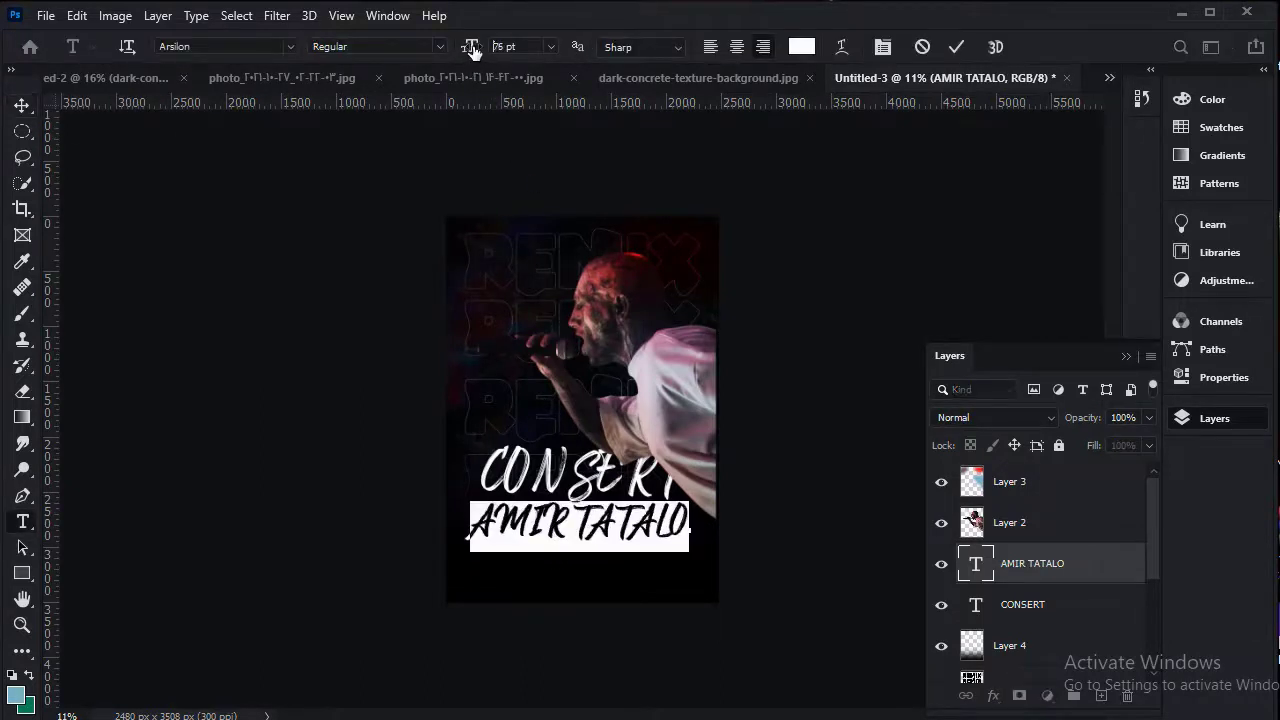
{"action": "left_click", "coordinate": [490, 47]}
{"action": "key", "text": "Return"}
{"action": "left_click", "coordinate": [22, 105]}
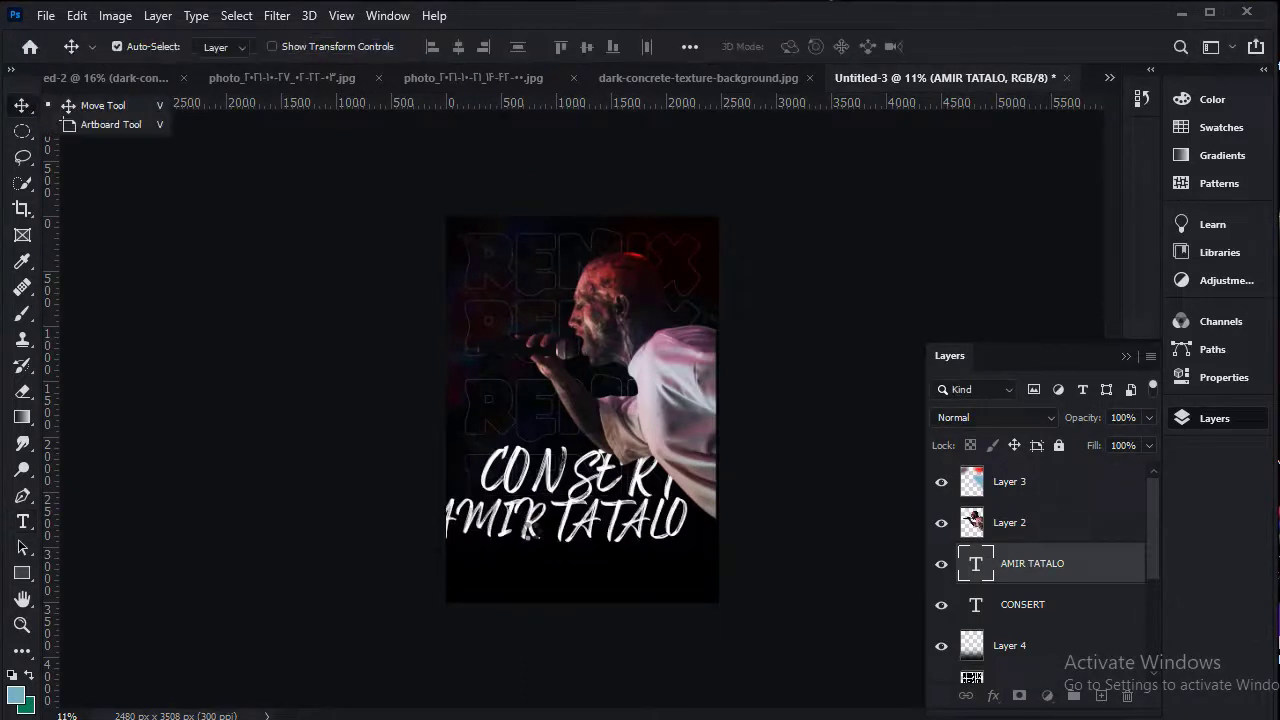
{"action": "left_click_drag", "start_coordinate": [534, 535], "coordinate": [553, 540]}
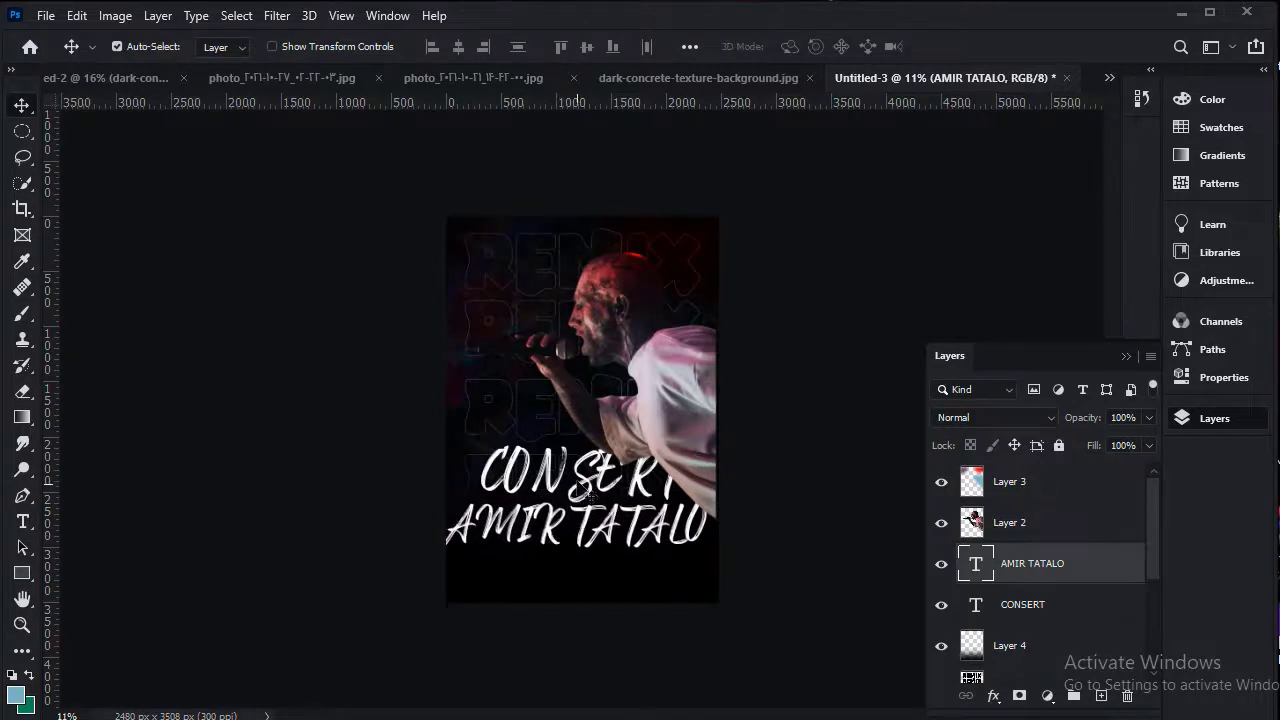
{"action": "left_click_drag", "start_coordinate": [588, 492], "coordinate": [567, 468]}
{"action": "left_click_drag", "start_coordinate": [582, 533], "coordinate": [580, 519]}
Check and adjust the Amir tataloo title on the Untitled-2 reference poster, then return to Untitled-3.
{"action": "left_click", "coordinate": [142, 80]}
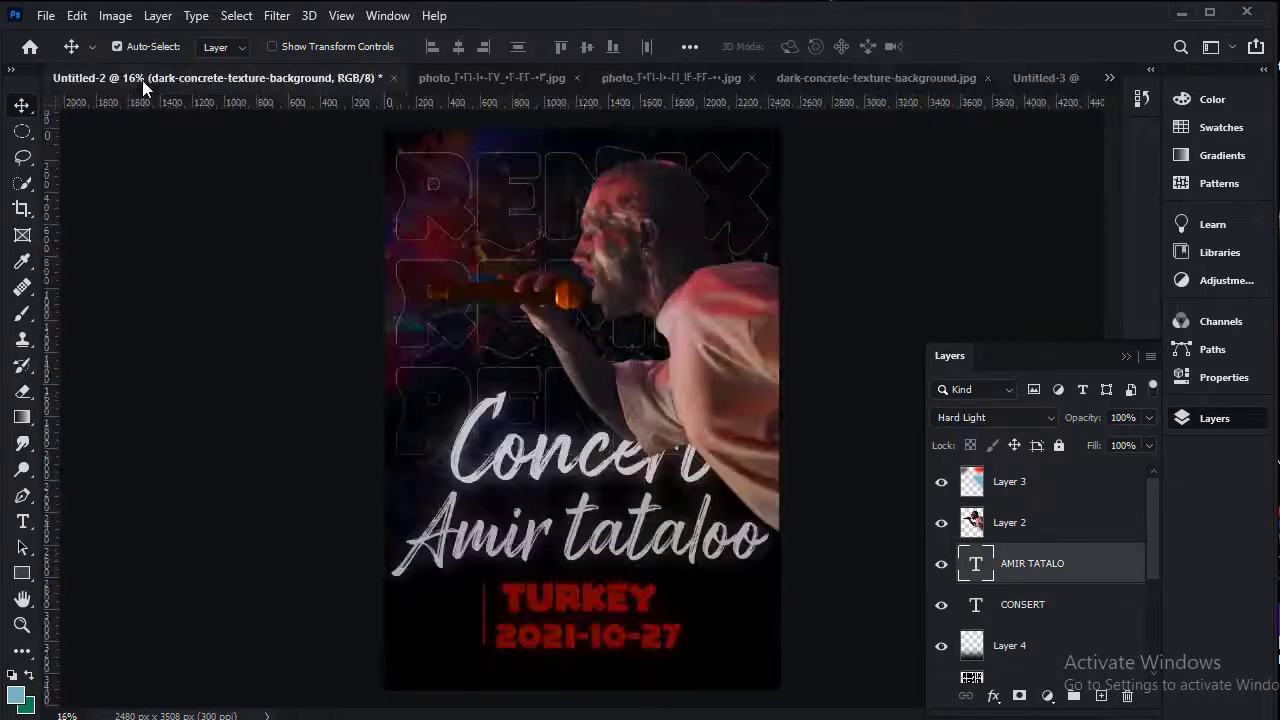
{"action": "left_click_drag", "start_coordinate": [622, 560], "coordinate": [613, 545]}
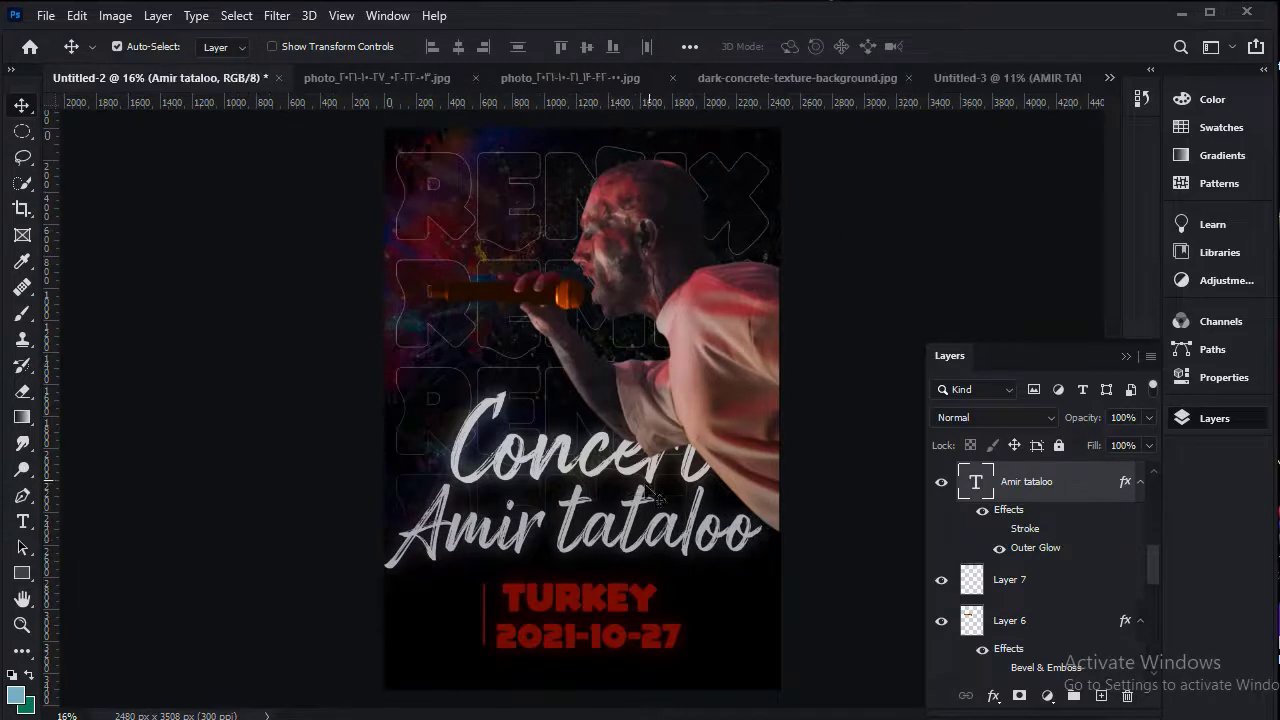
{"action": "double_click", "coordinate": [621, 556]}
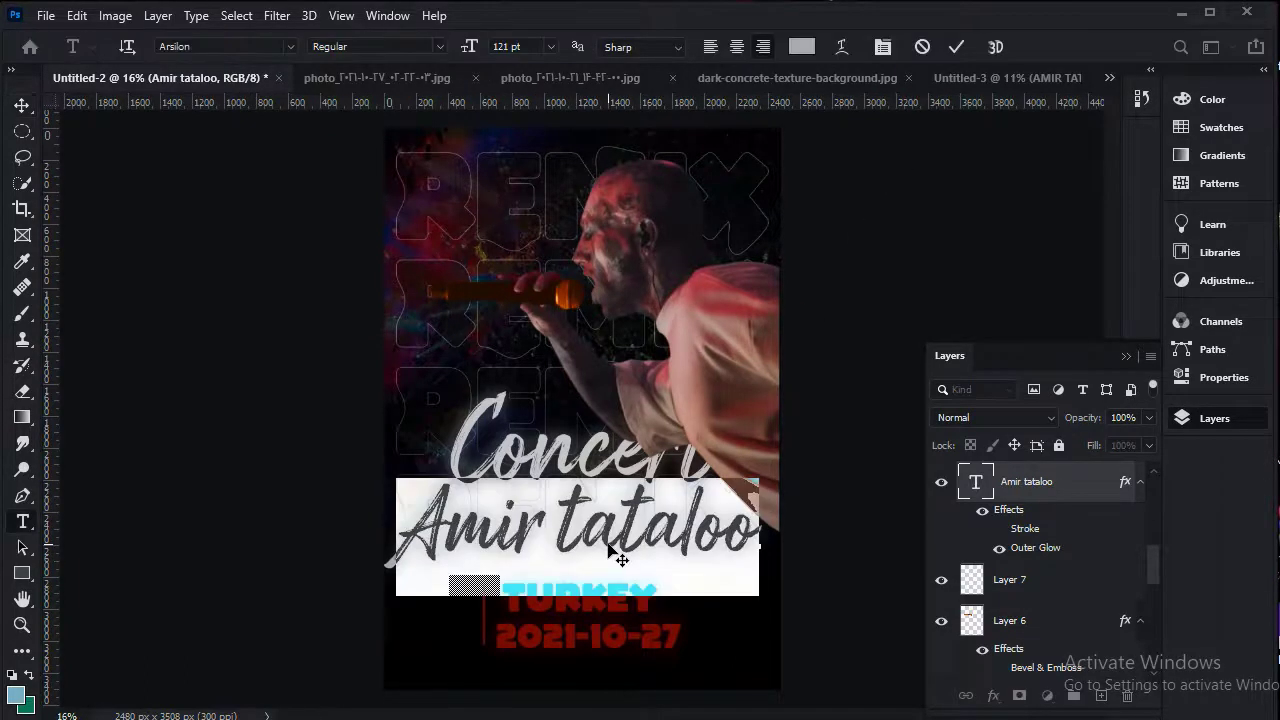
{"action": "left_click", "coordinate": [1032, 84]}
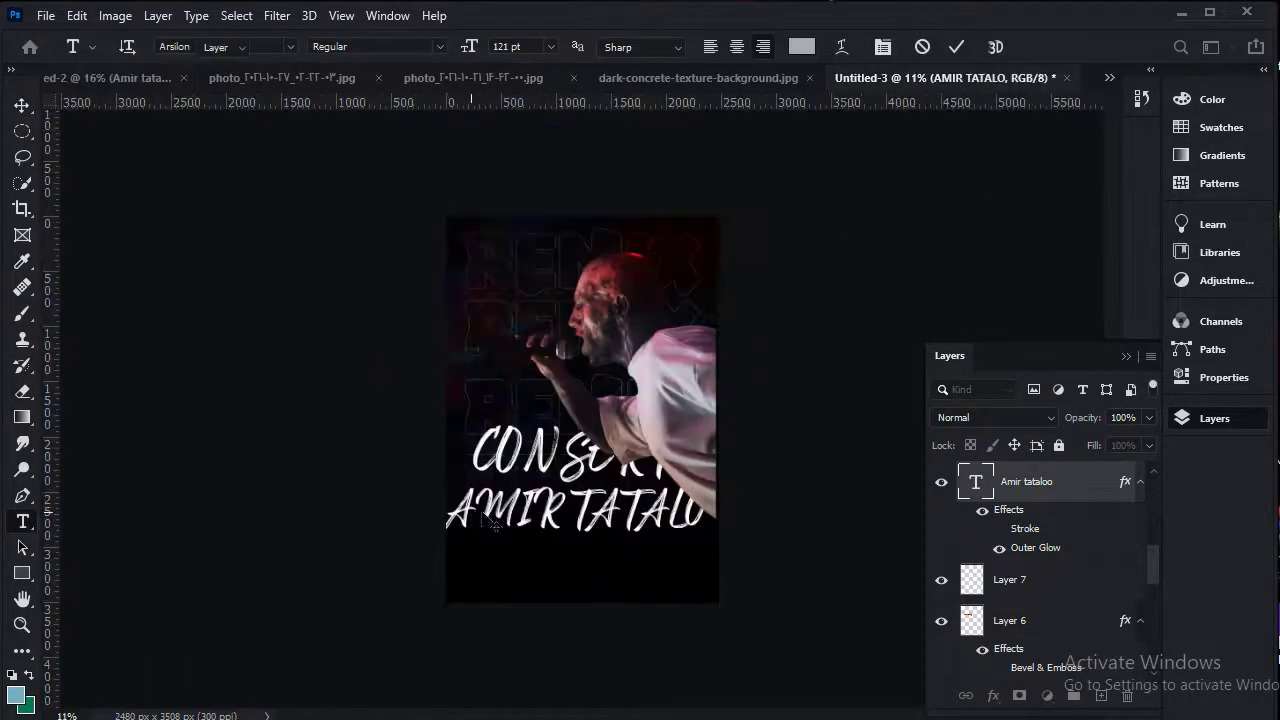
{"action": "key", "text": "v"}
Touch up the AMIR TATALO text and move the CONSERT title up on Untitled-3.
{"action": "double_click", "coordinate": [528, 524]}
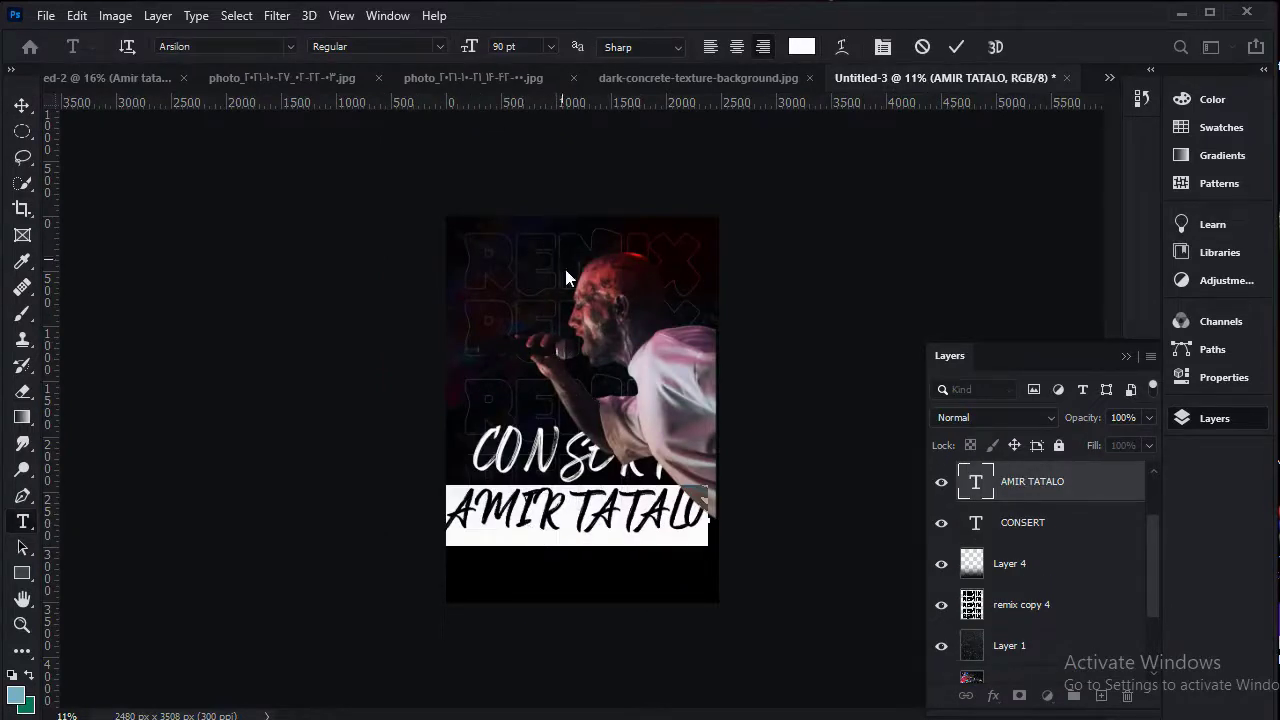
{"action": "scroll", "coordinate": [565, 497], "scroll_direction": "up", "scroll_amount": 3}
{"action": "scroll", "coordinate": [575, 508], "scroll_direction": "up", "scroll_amount": 3}
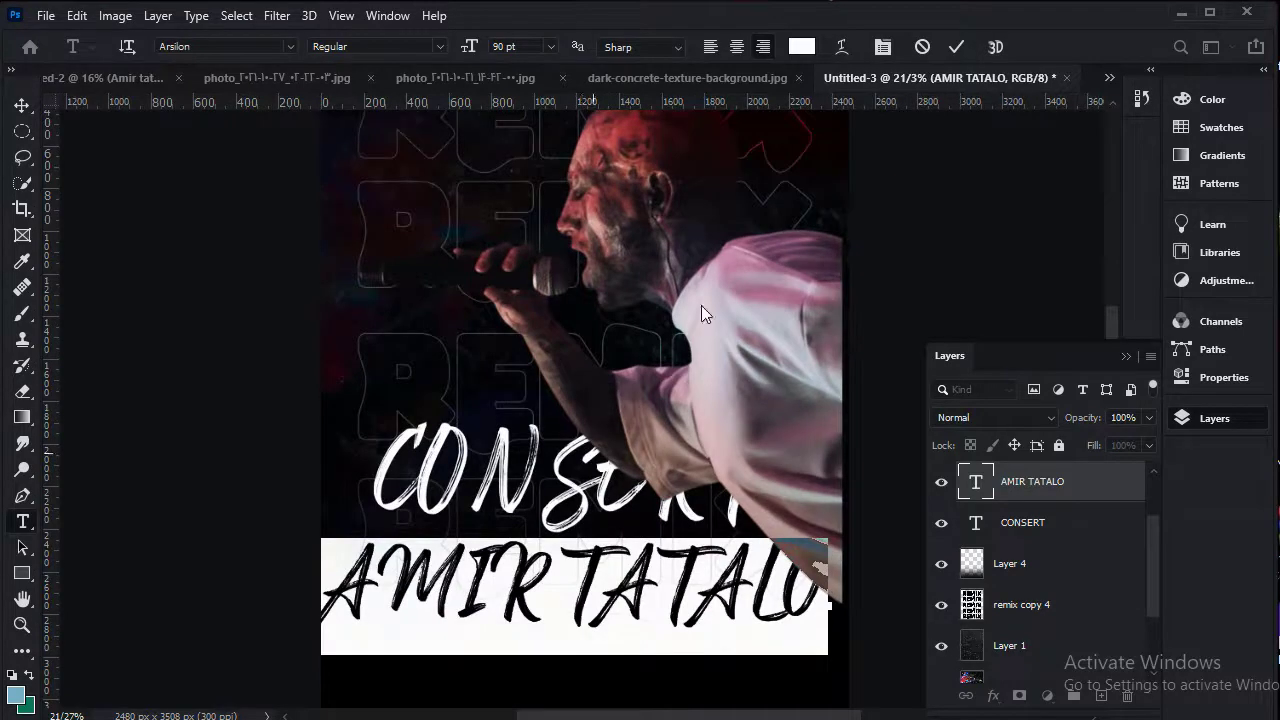
{"action": "left_click", "coordinate": [958, 48]}
{"action": "scroll", "coordinate": [643, 381], "scroll_direction": "down", "scroll_amount": 3}
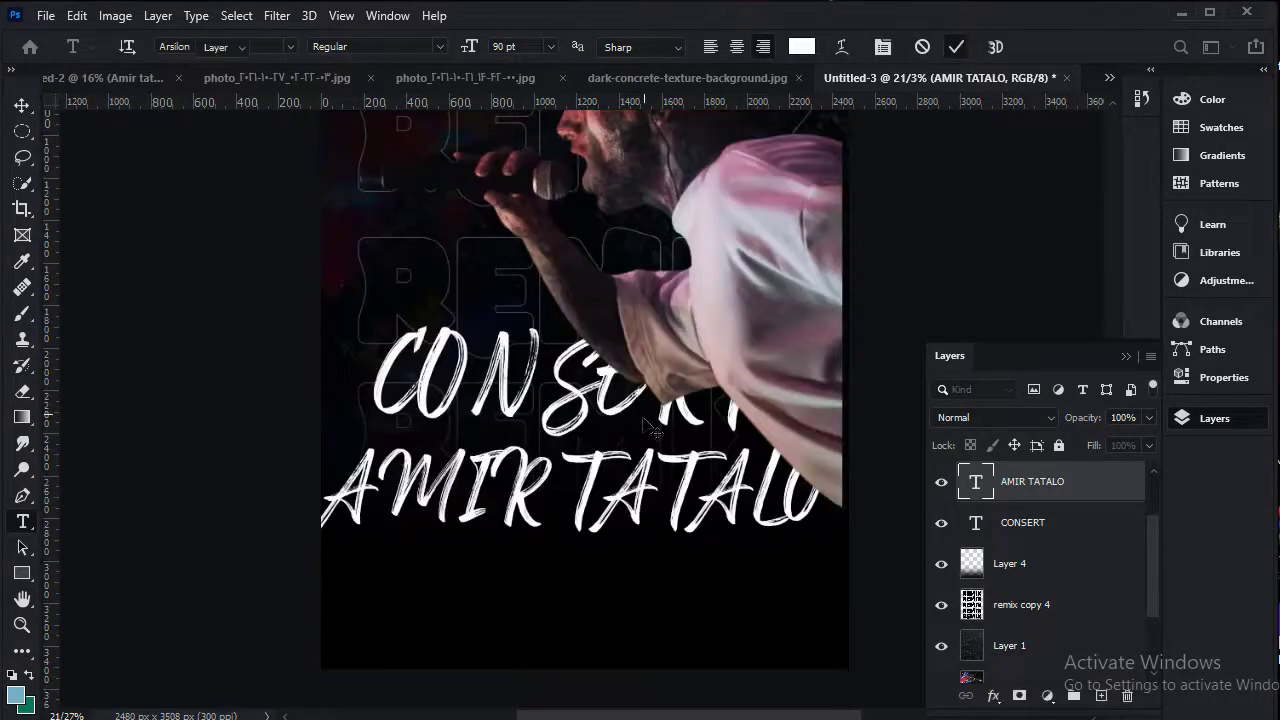
{"action": "scroll", "coordinate": [645, 420], "scroll_direction": "down", "scroll_amount": 3}
{"action": "key", "text": "v"}
{"action": "mouse_move", "coordinate": [644, 416]}
{"action": "left_mouse_down"}
{"action": "mouse_move", "coordinate": [656, 406]}
{"action": "mouse_move", "coordinate": [644, 406]}
{"action": "left_mouse_up"}
{"action": "left_click_drag", "start_coordinate": [582, 302], "coordinate": [564, 266]}
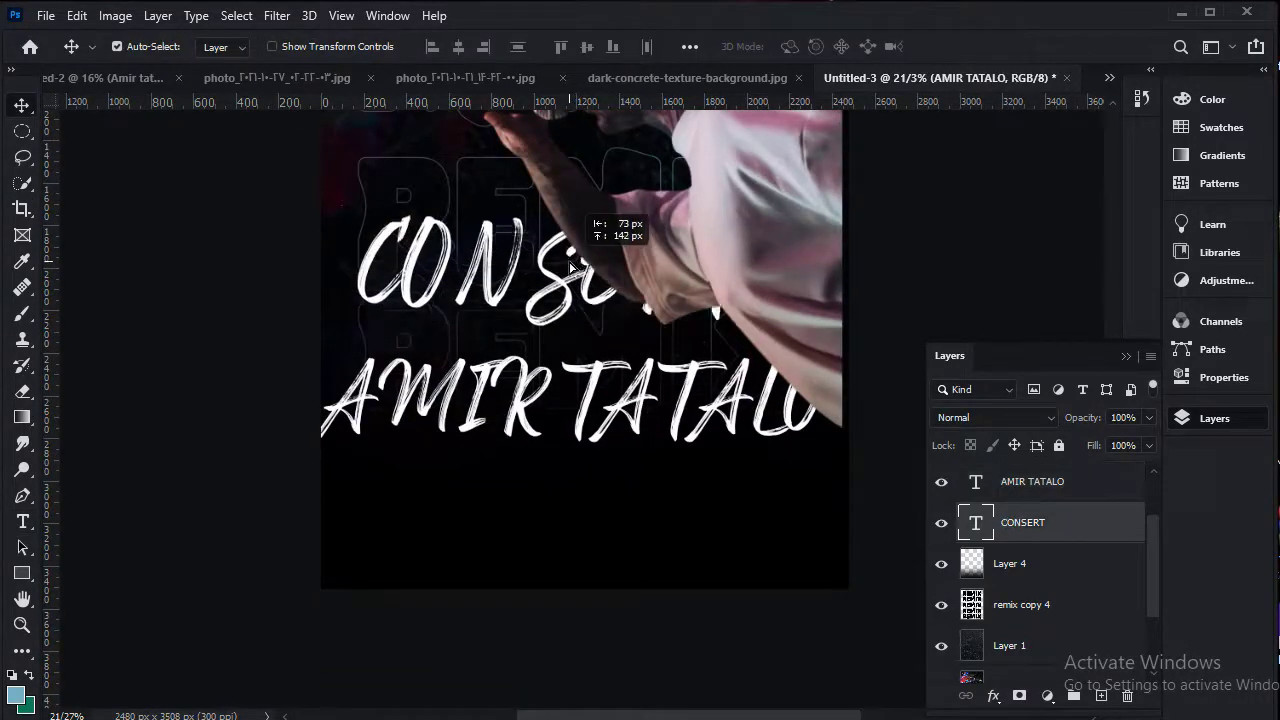
Select the singer photo layer and start a free transform on it.
{"action": "scroll", "coordinate": [642, 344], "scroll_direction": "up", "scroll_amount": 3}
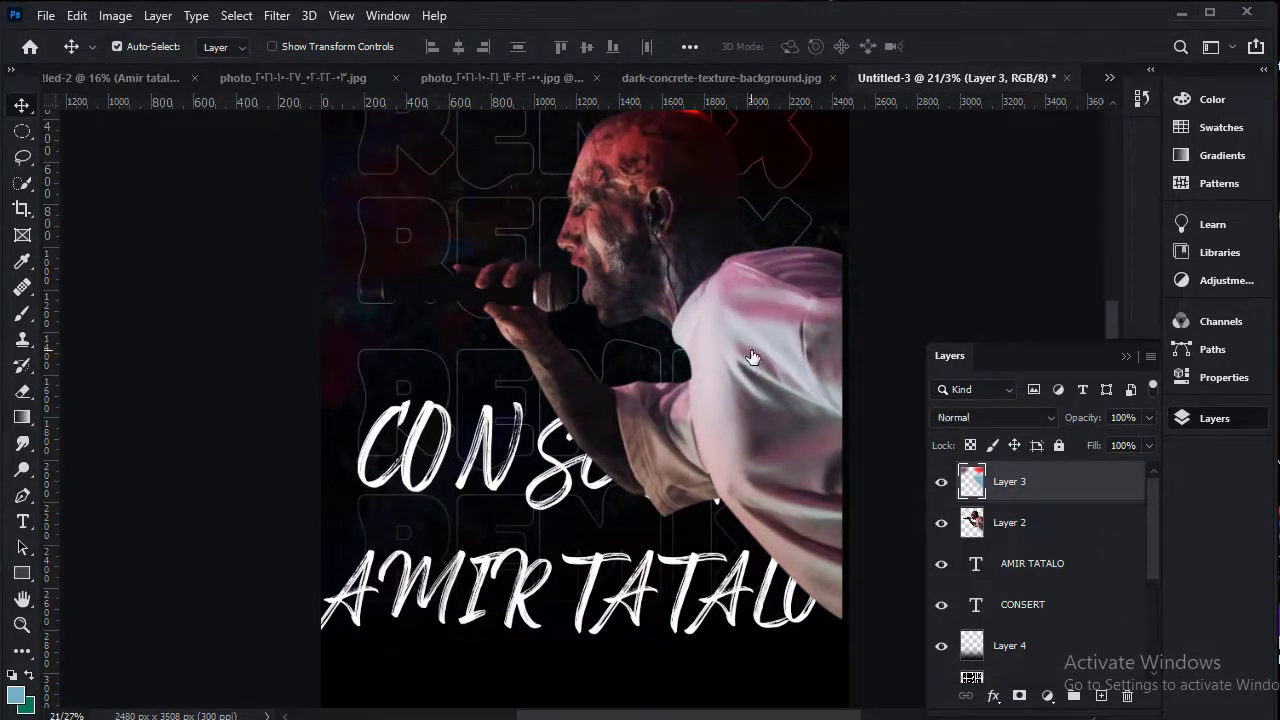
{"action": "key", "text": "alt+bracketleft"}
{"action": "key", "text": "ctrl+t"}
{"action": "scroll", "coordinate": [753, 452], "scroll_direction": "up", "scroll_amount": 5}
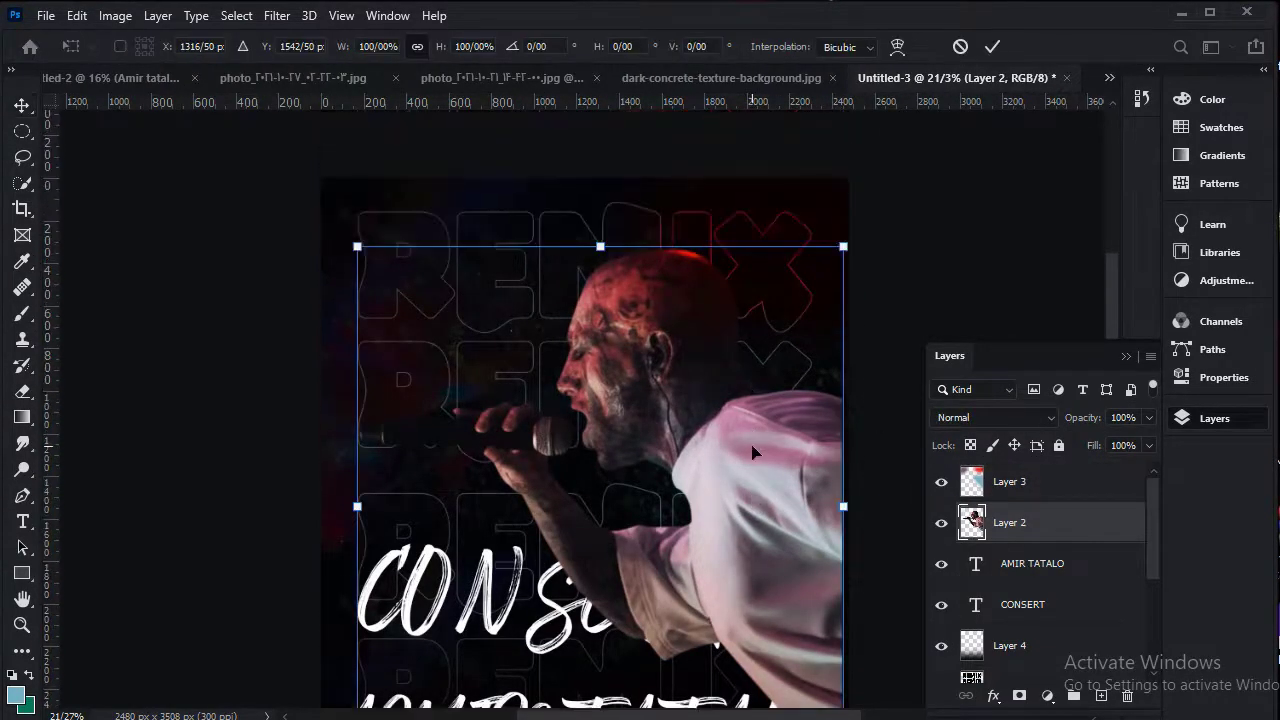
Scale the singer photo to 83% and move it up about 65 px.
{"action": "left_click_drag", "start_coordinate": [753, 452], "coordinate": [758, 407]}
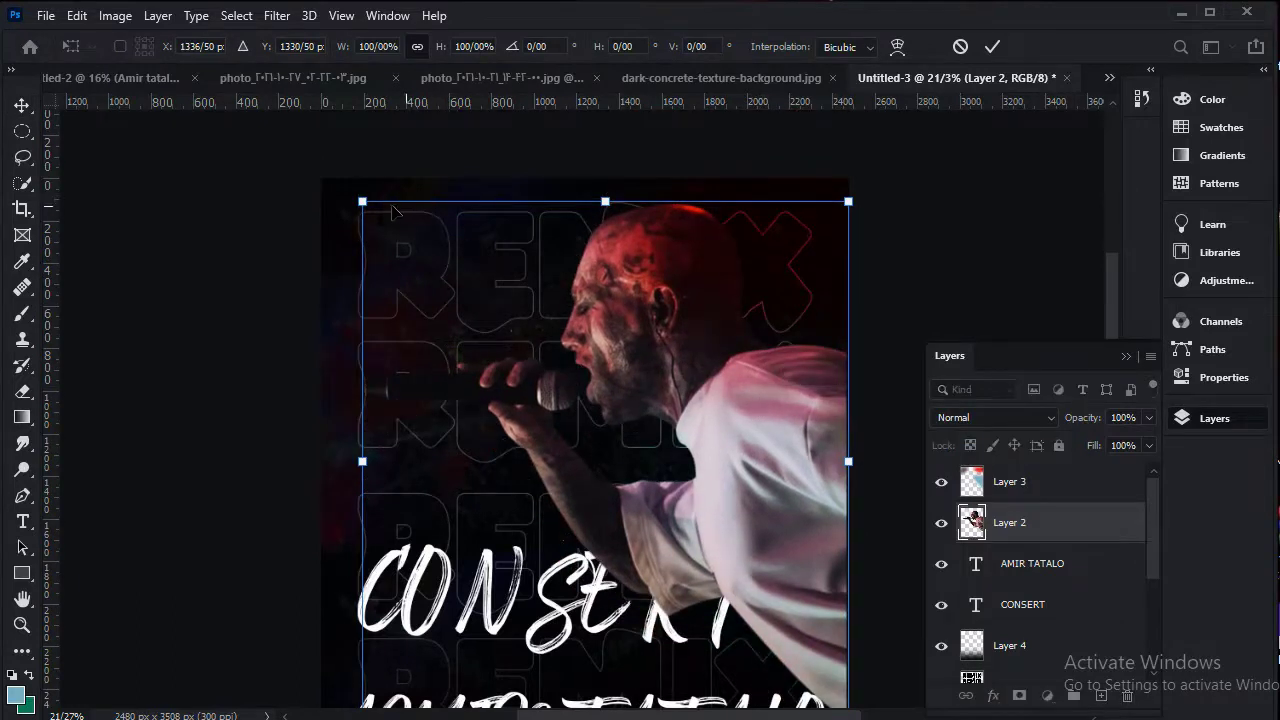
{"action": "left_click_drag", "start_coordinate": [362, 201], "coordinate": [443, 286]}
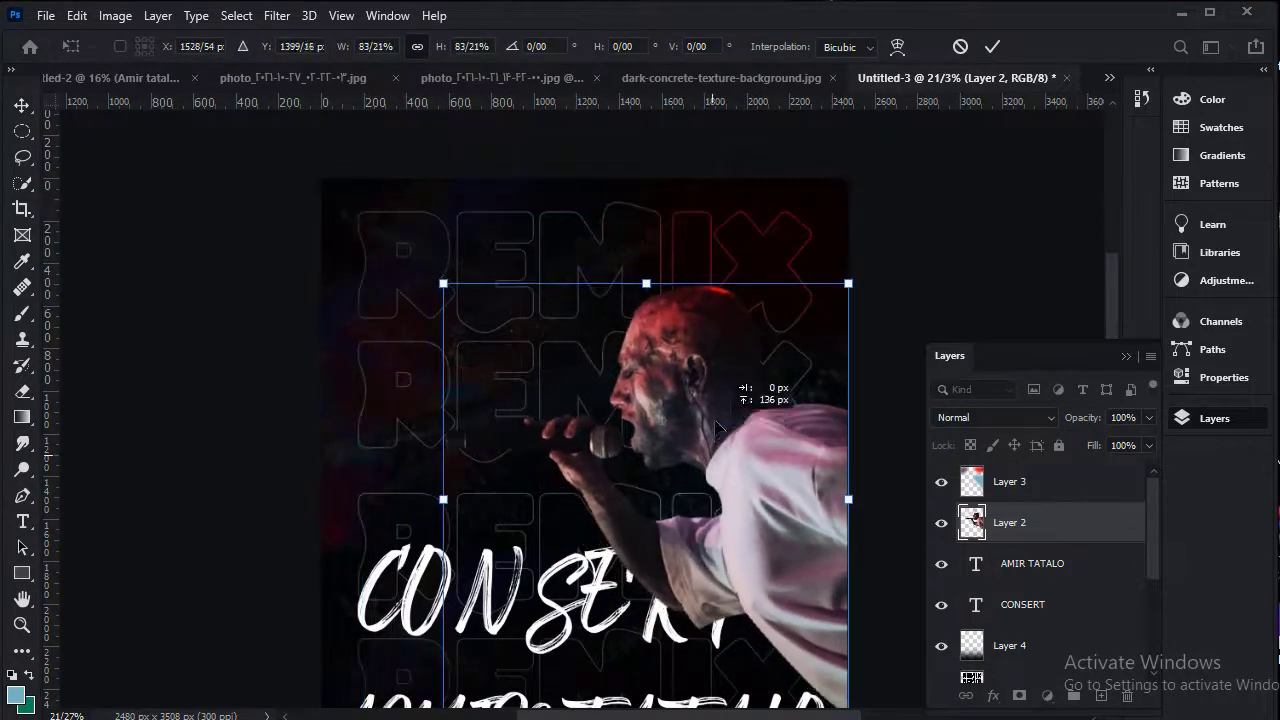
{"action": "left_click_drag", "start_coordinate": [718, 466], "coordinate": [718, 401]}
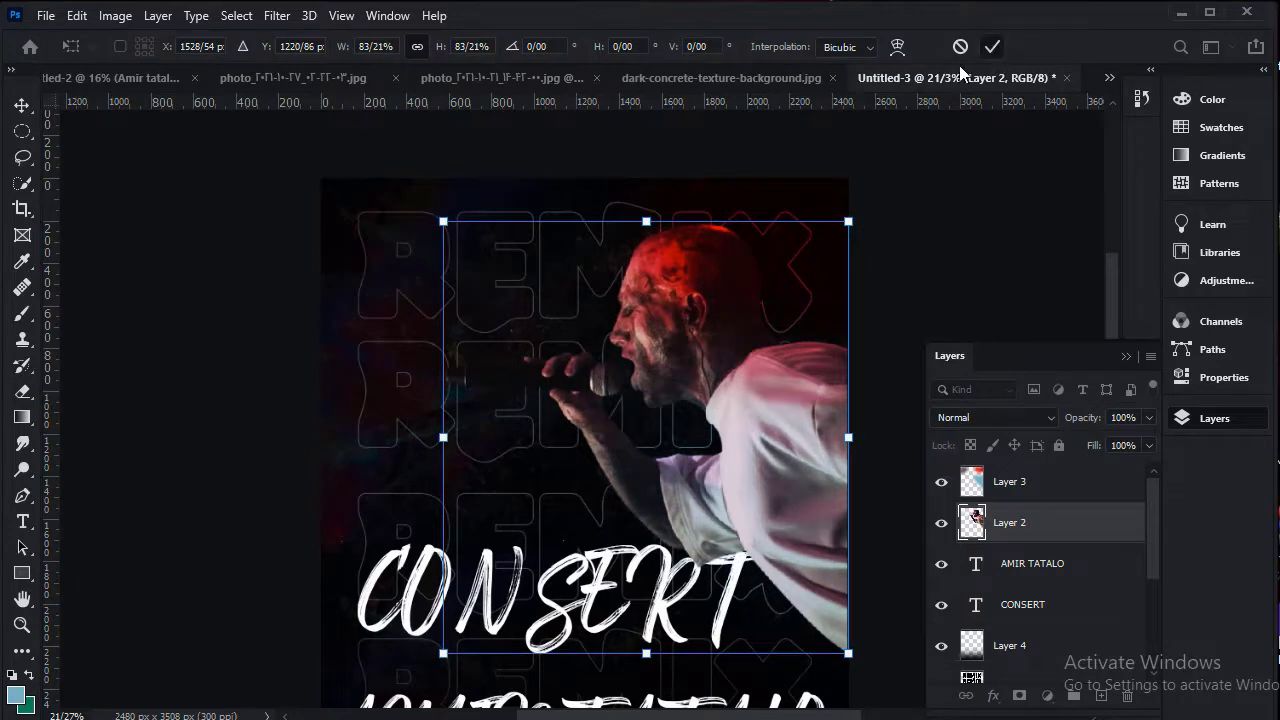
{"action": "left_click", "coordinate": [992, 46]}
{"action": "scroll", "coordinate": [670, 440], "scroll_direction": "down", "scroll_amount": 2}
Nudge the CONSERT title up about 36 px and shrink it to 82 pt.
{"action": "left_click", "coordinate": [651, 503]}
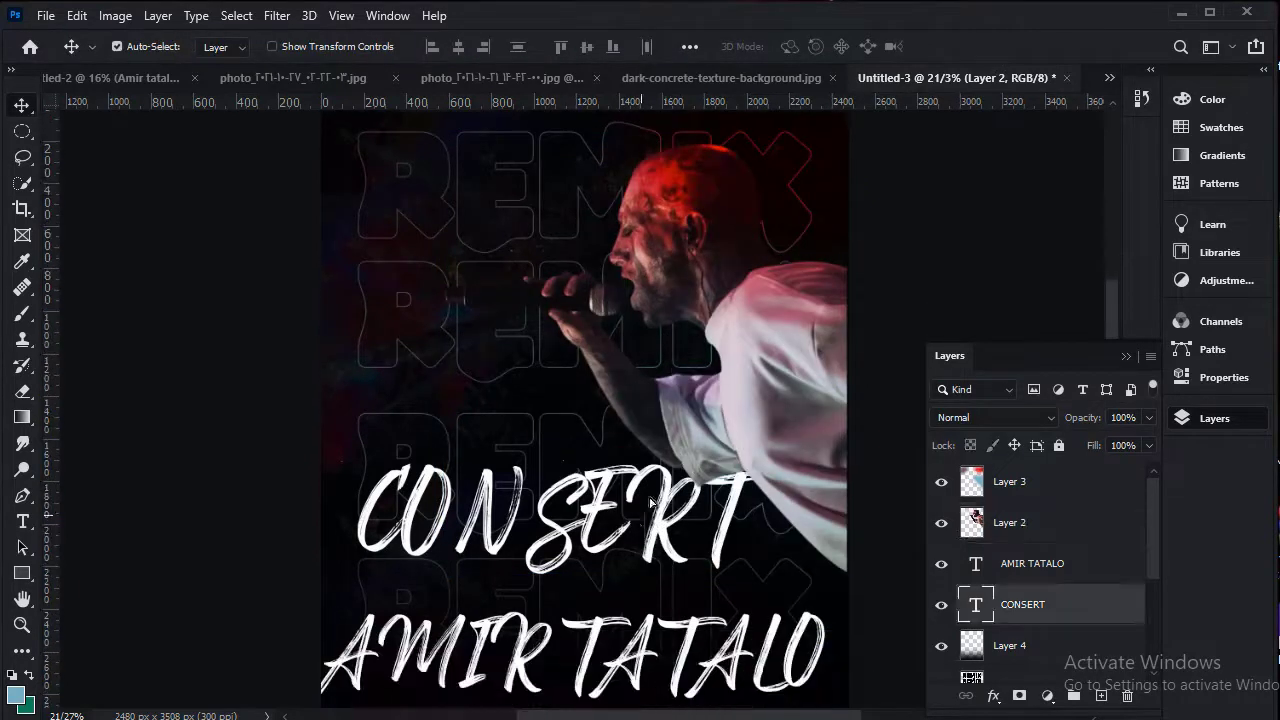
{"action": "left_click_drag", "start_coordinate": [651, 503], "coordinate": [651, 467]}
{"action": "left_click", "coordinate": [652, 500]}
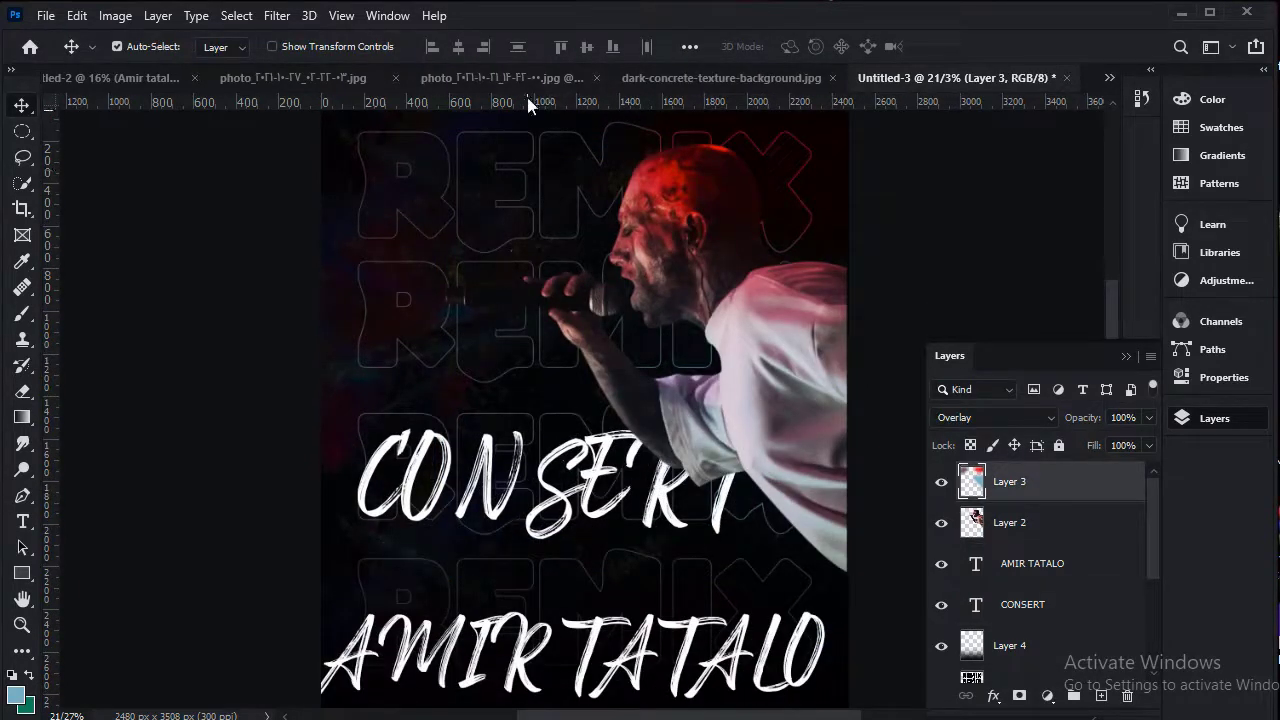
{"action": "left_click", "coordinate": [581, 505]}
{"action": "double_click", "coordinate": [581, 505]}
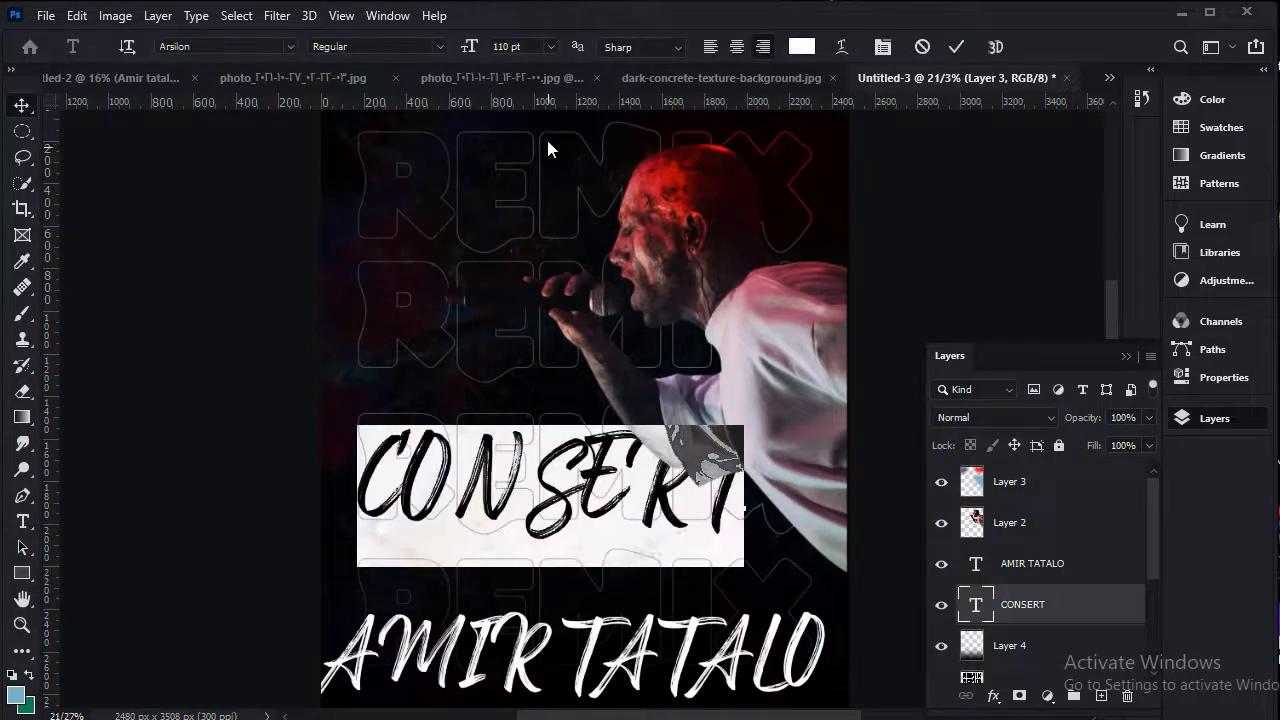
{"action": "left_click_drag", "start_coordinate": [469, 46], "coordinate": [441, 57]}
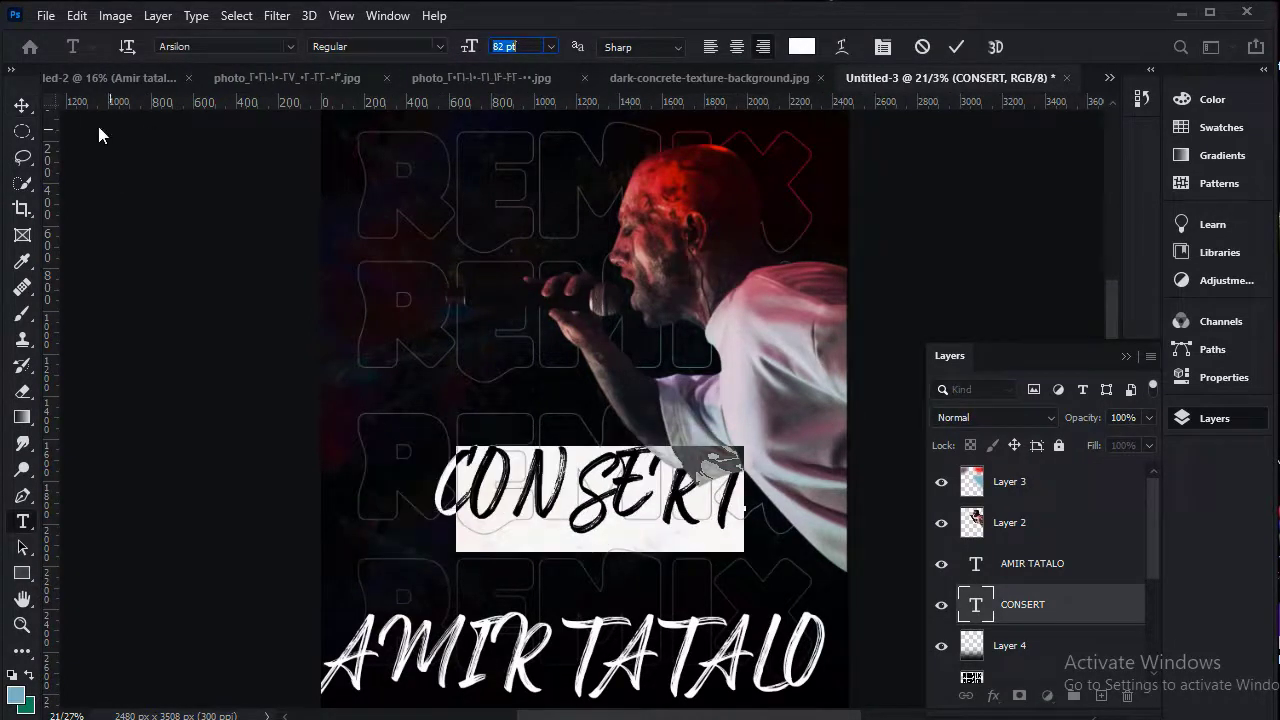
{"action": "left_click", "coordinate": [21, 104]}
{"action": "left_click", "coordinate": [598, 495]}
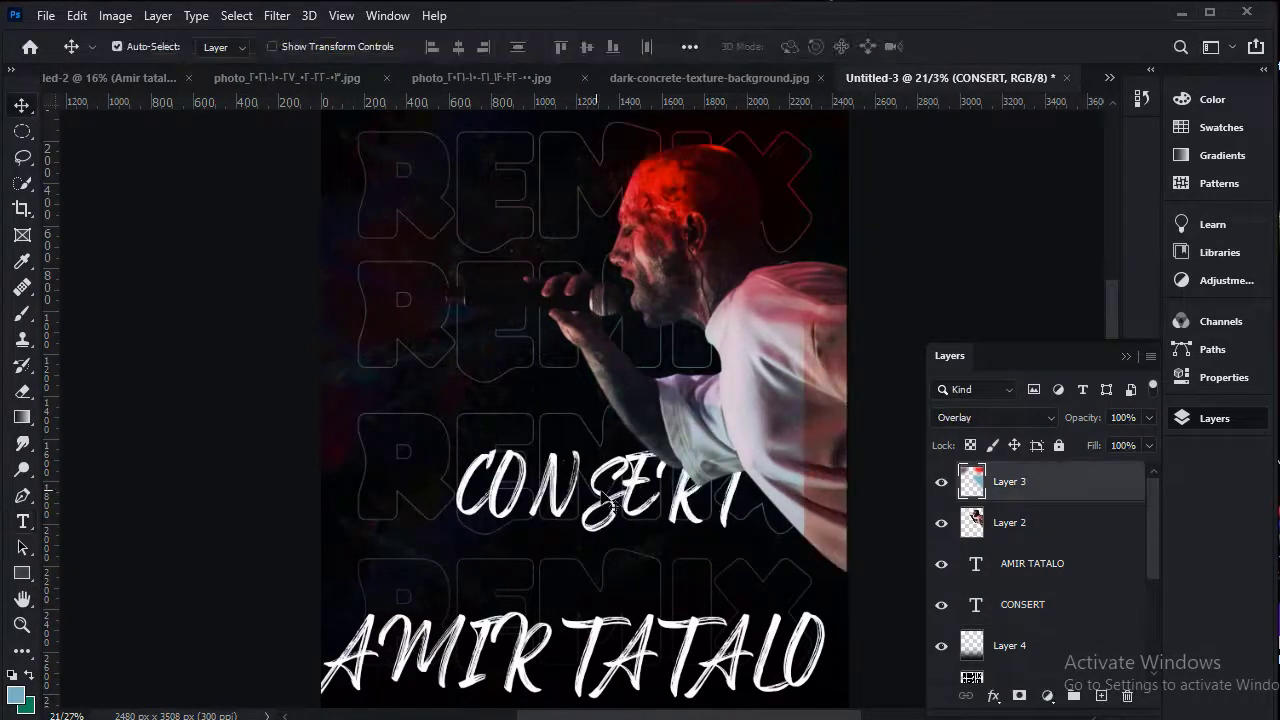
Shift CONSERT left and lower both titles so AMIR TATALO sits tightly beneath CONSERT.
{"action": "scroll", "coordinate": [1012, 578], "scroll_direction": "down", "scroll_amount": 2}
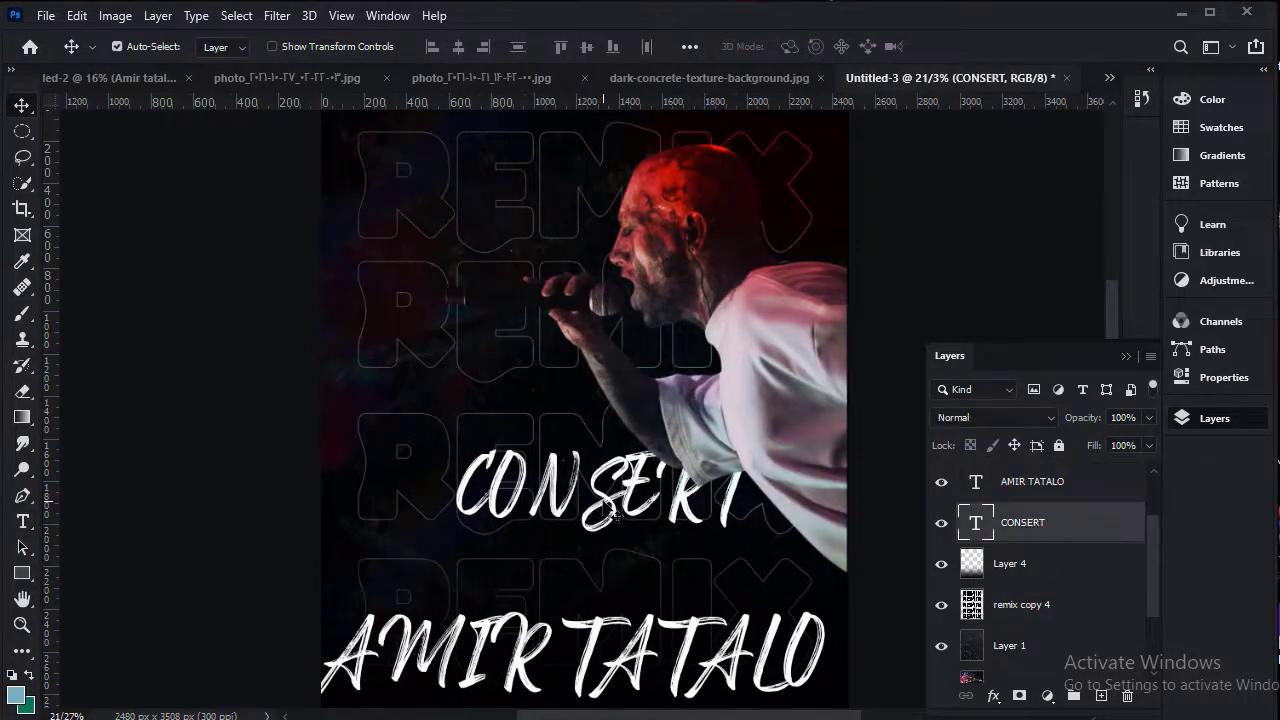
{"action": "left_click_drag", "start_coordinate": [598, 518], "coordinate": [551, 516]}
{"action": "left_click_drag", "start_coordinate": [598, 651], "coordinate": [602, 567]}
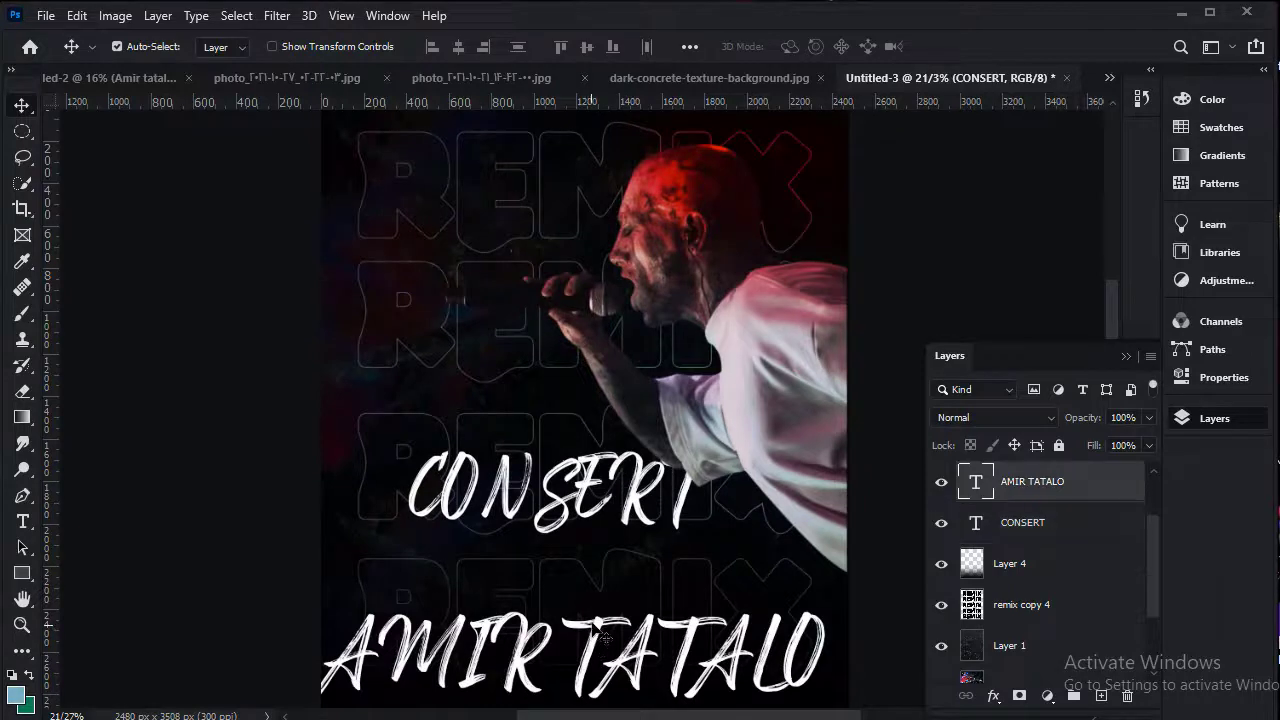
{"action": "double_click", "coordinate": [674, 534]}
{"action": "key", "text": "Escape"}
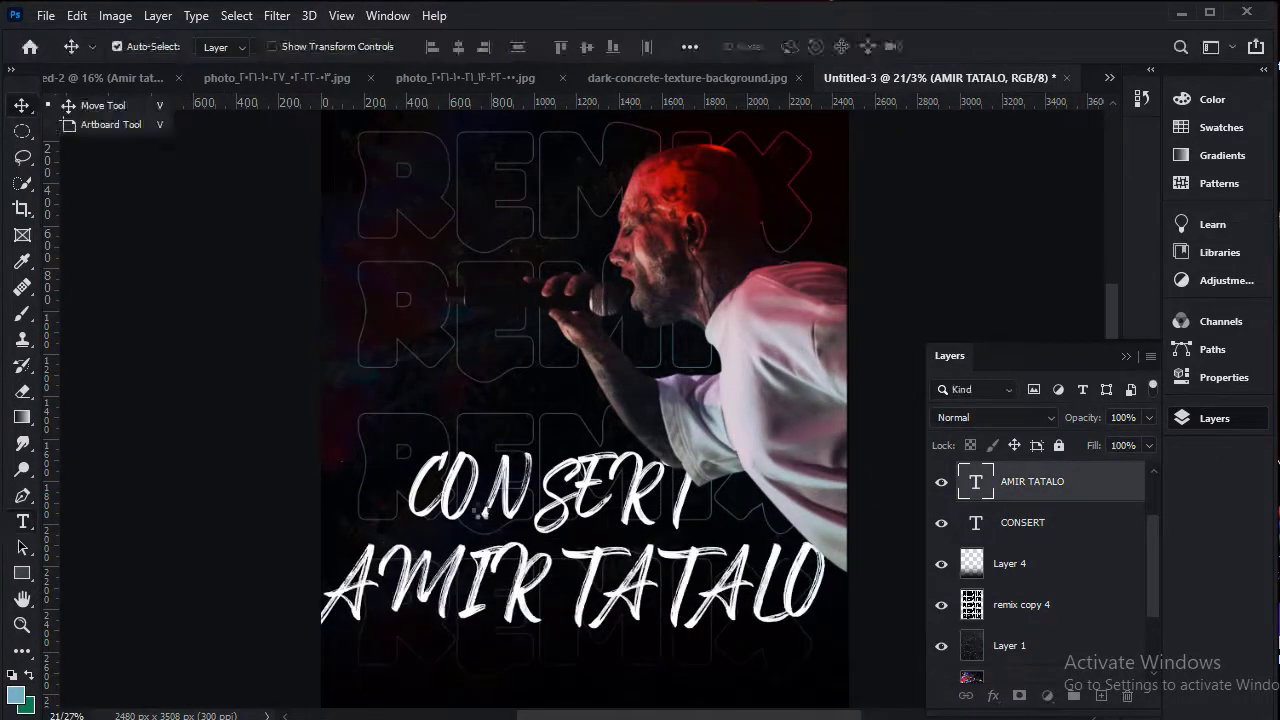
{"action": "scroll", "coordinate": [596, 520], "scroll_direction": "down", "scroll_amount": 1}
{"action": "scroll", "coordinate": [596, 520], "scroll_direction": "down", "scroll_amount": 2}
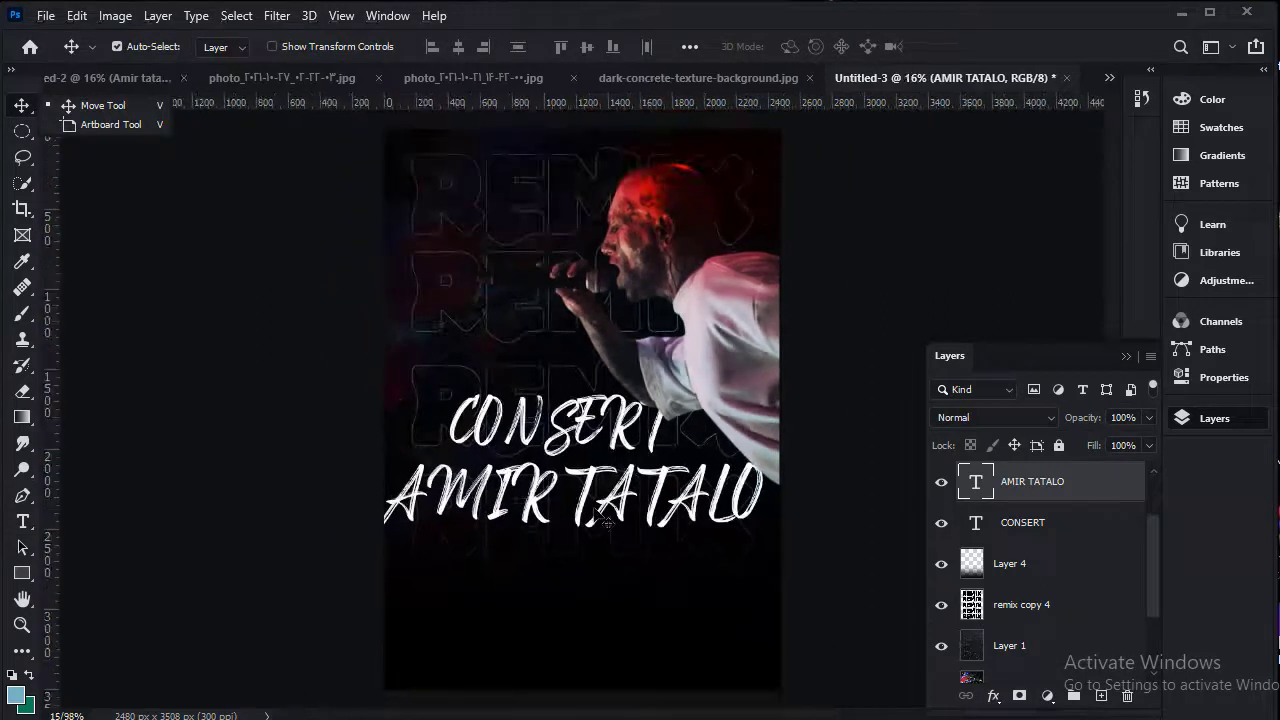
{"action": "left_click_drag", "start_coordinate": [606, 521], "coordinate": [605, 556]}
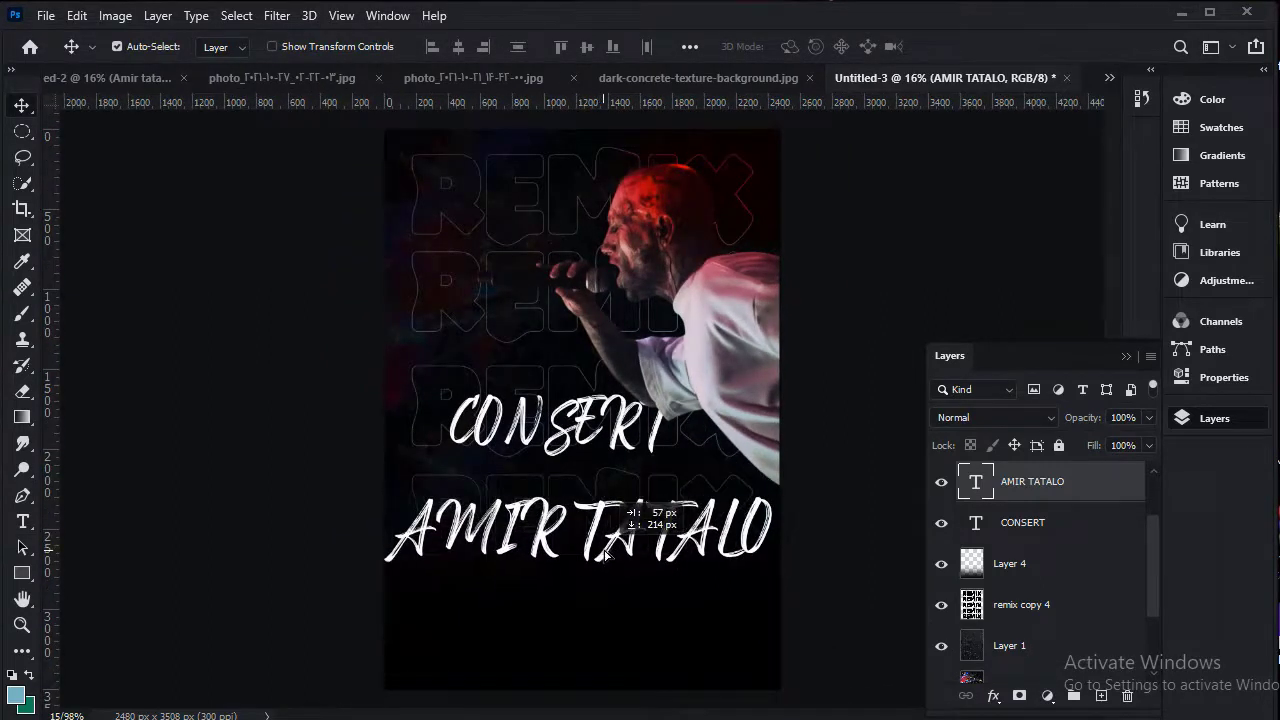
{"action": "left_click_drag", "start_coordinate": [596, 443], "coordinate": [596, 466]}
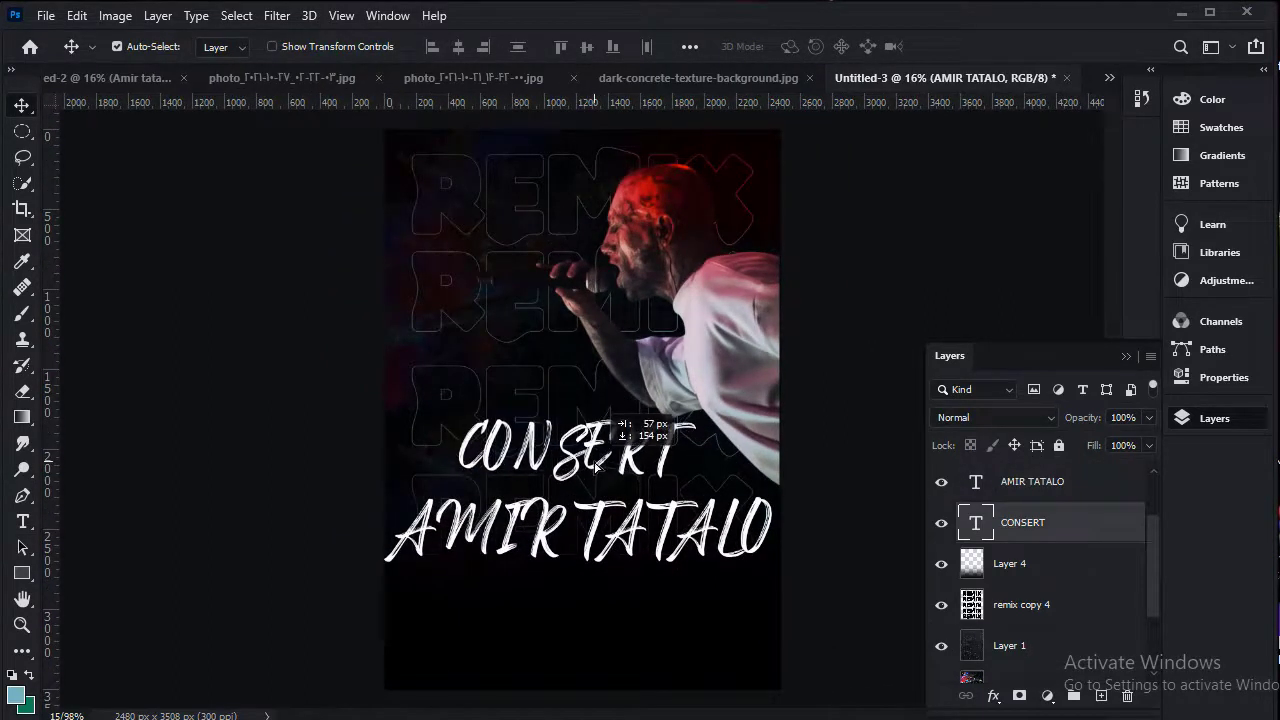
Add a white Outer Glow layer style to both CONSERT and AMIR TATALO.
{"action": "double_click", "coordinate": [1131, 530]}
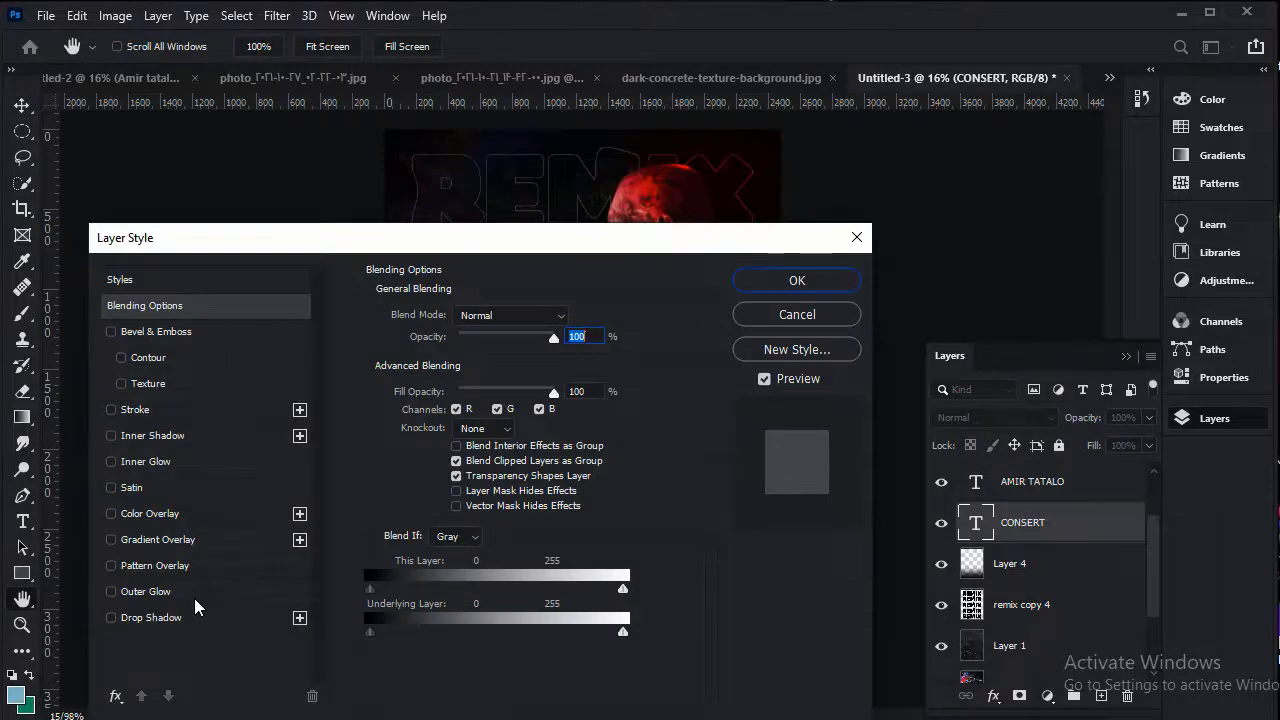
{"action": "left_click", "coordinate": [194, 596]}
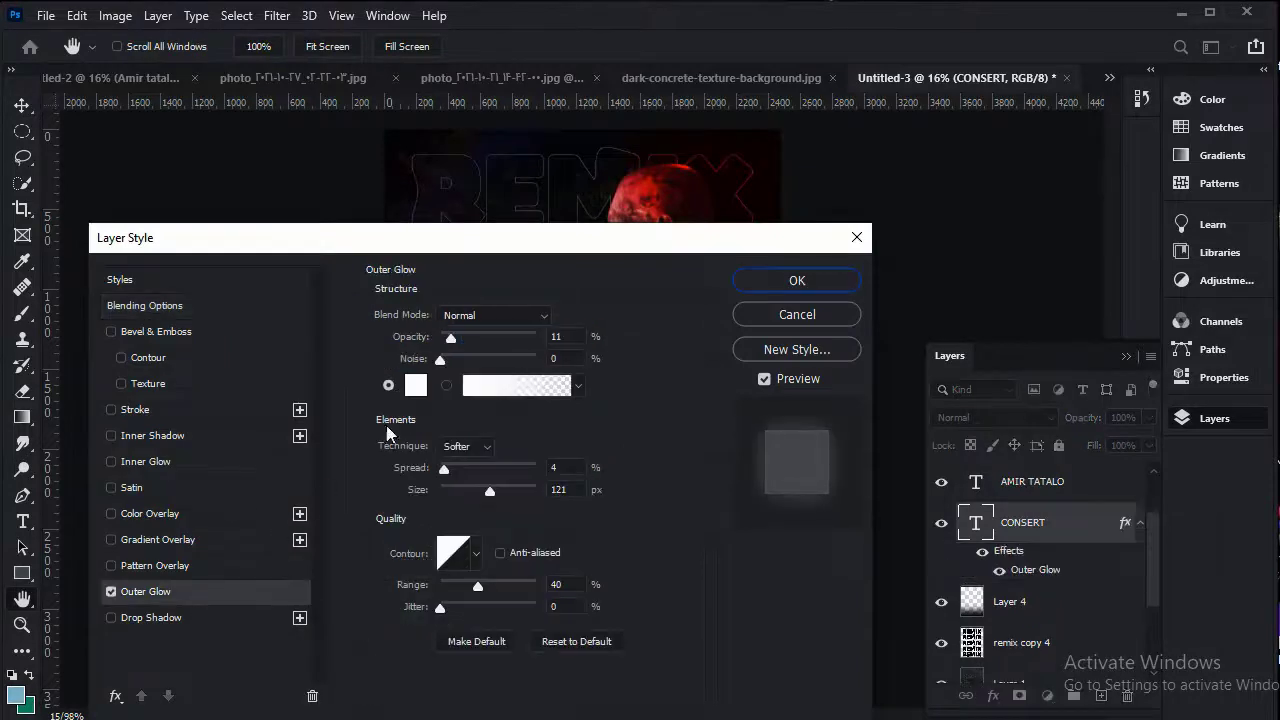
{"action": "left_click", "coordinate": [824, 281]}
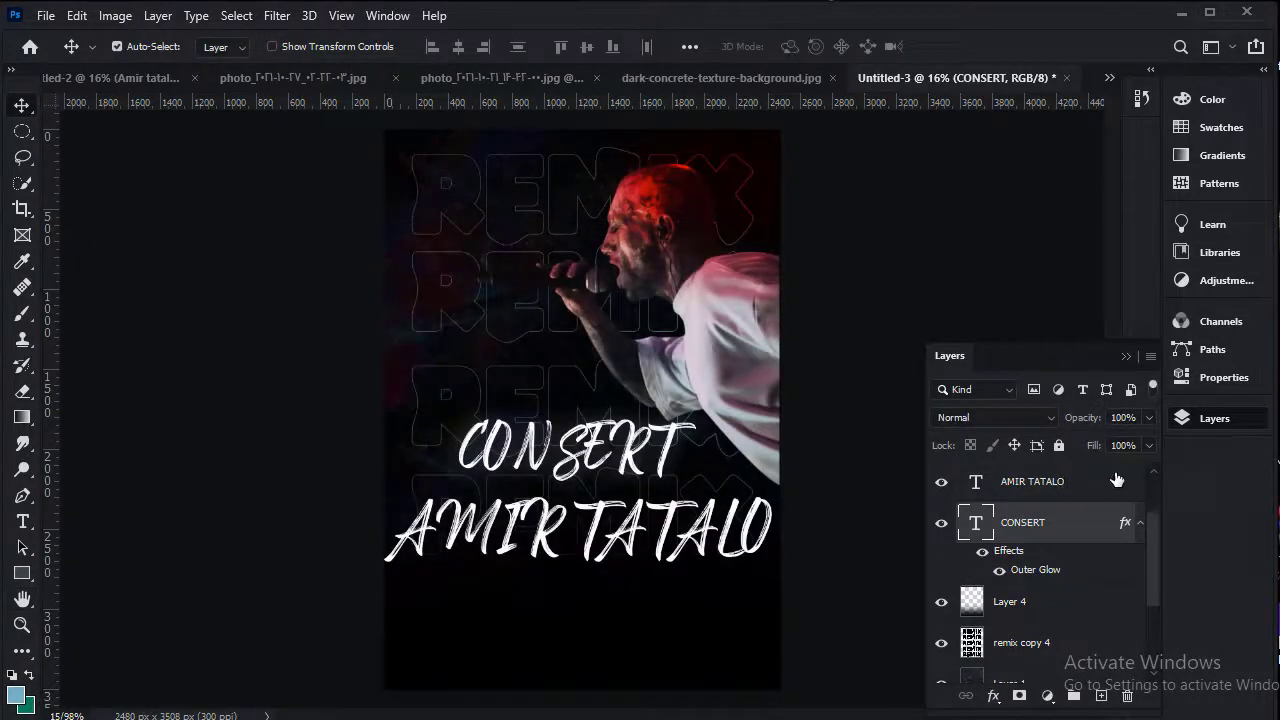
{"action": "left_click", "coordinate": [1117, 481]}
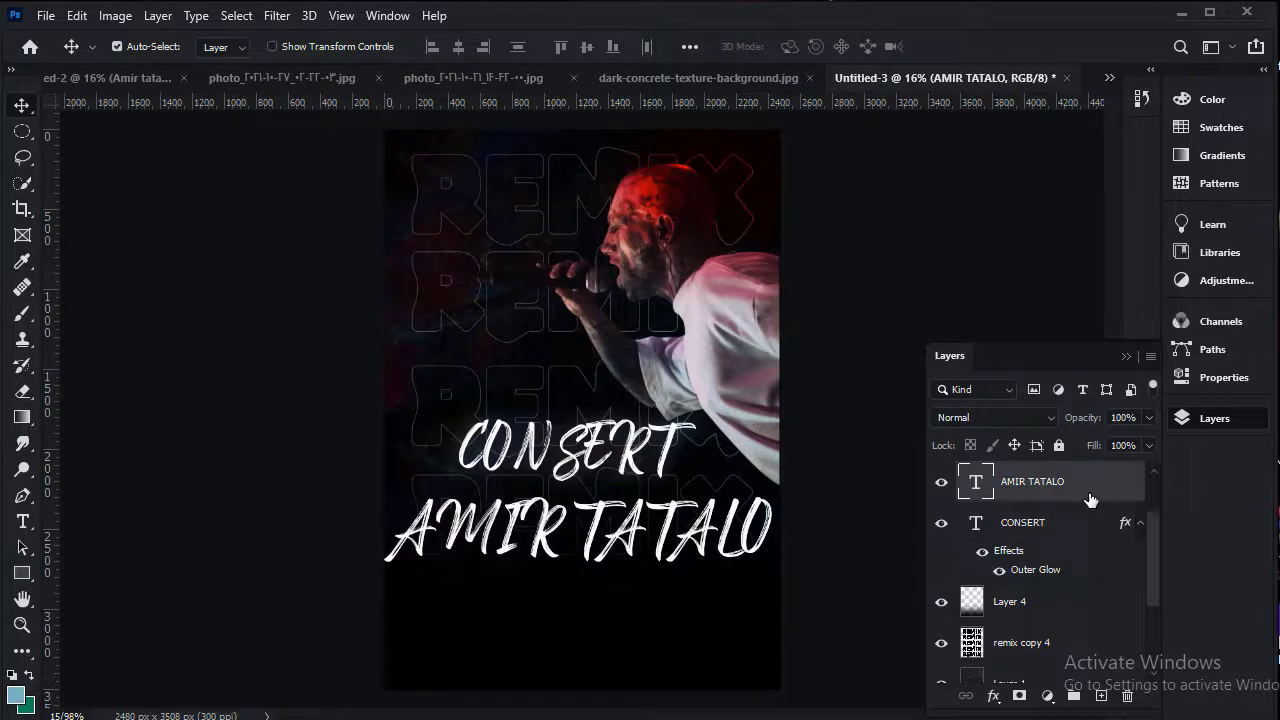
{"action": "double_click", "coordinate": [1090, 497]}
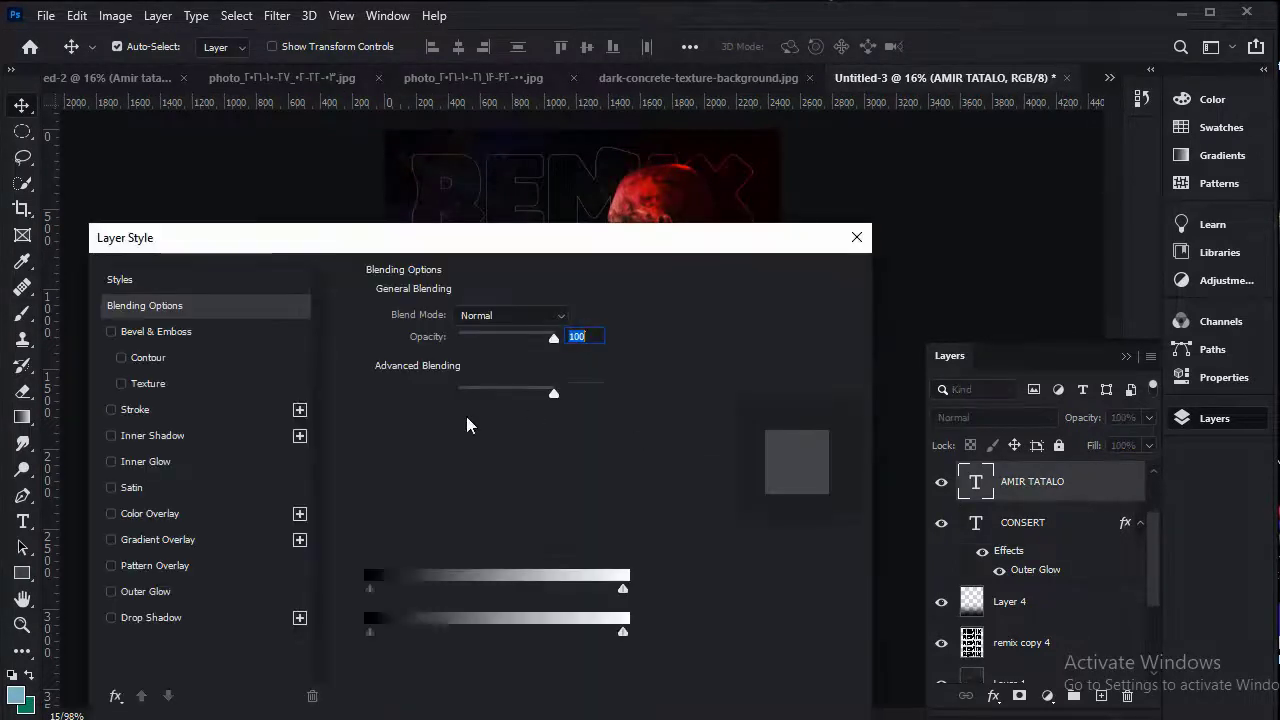
{"action": "left_click", "coordinate": [150, 591]}
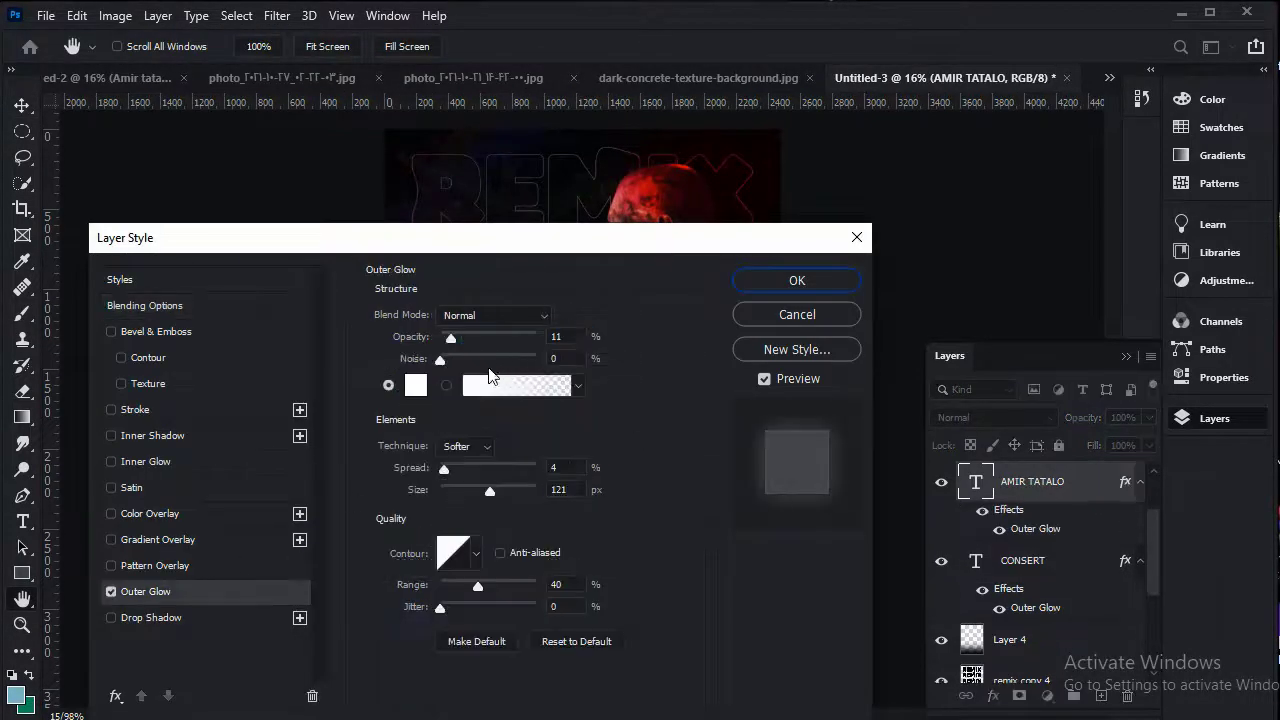
{"action": "left_click", "coordinate": [775, 287]}
Lower AMIR TATALO's opacity to 74% and CONSERT's to 82%.
{"action": "left_click_drag", "start_coordinate": [1096, 425], "coordinate": [1072, 425]}
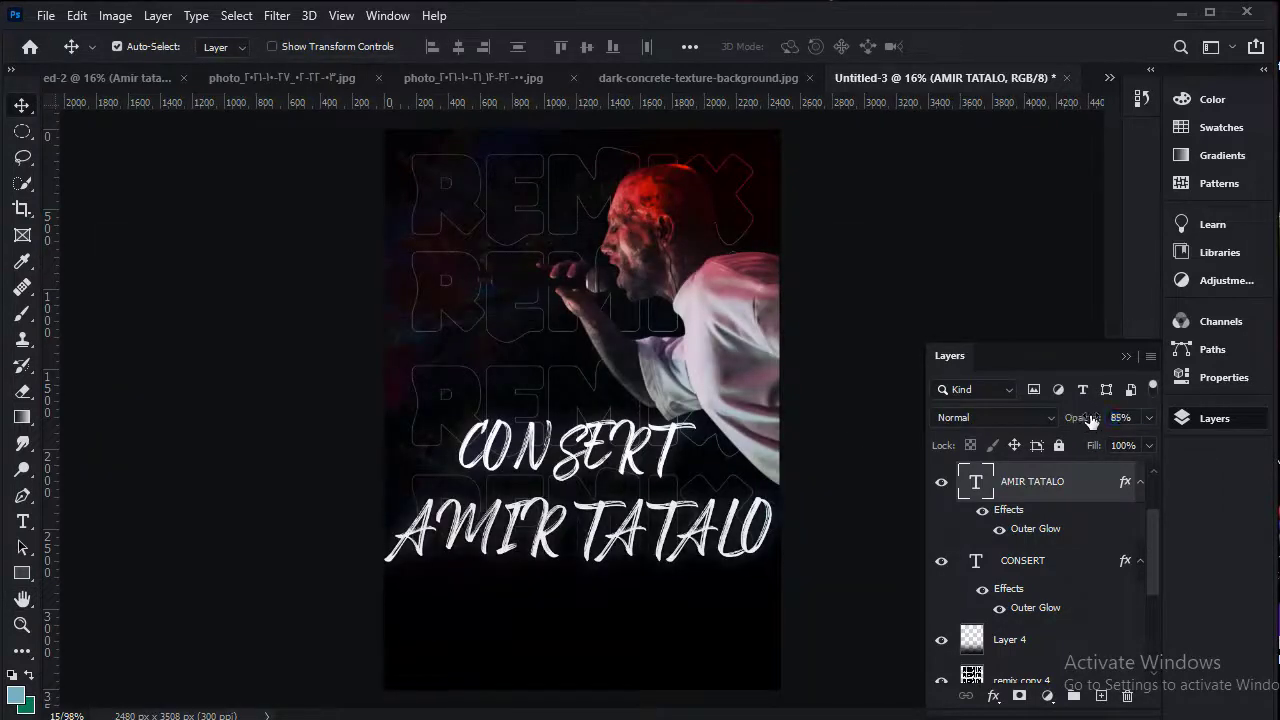
{"action": "left_click", "coordinate": [1095, 565]}
{"action": "left_click_drag", "start_coordinate": [1078, 425], "coordinate": [1083, 425]}
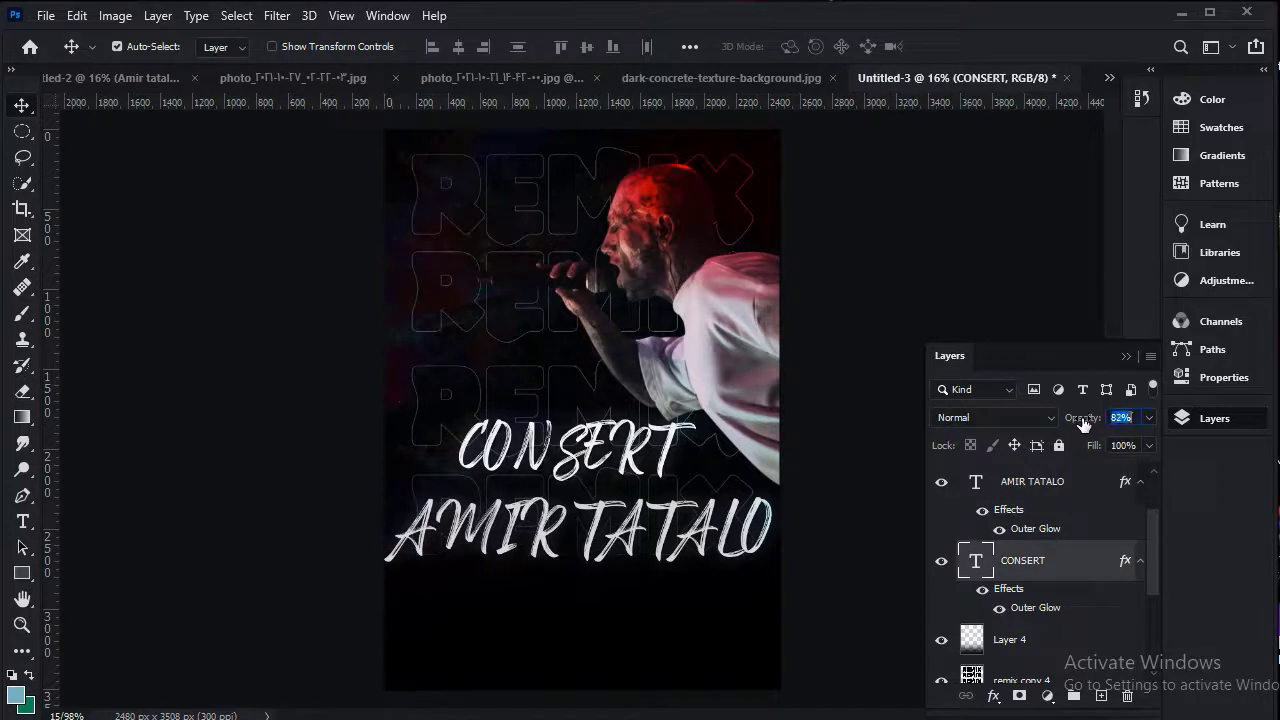
{"action": "left_click", "coordinate": [1083, 488]}
Duplicate the AMIR TATALO line below the title and retype the copy as 2021.
{"action": "left_click", "coordinate": [1101, 696]}
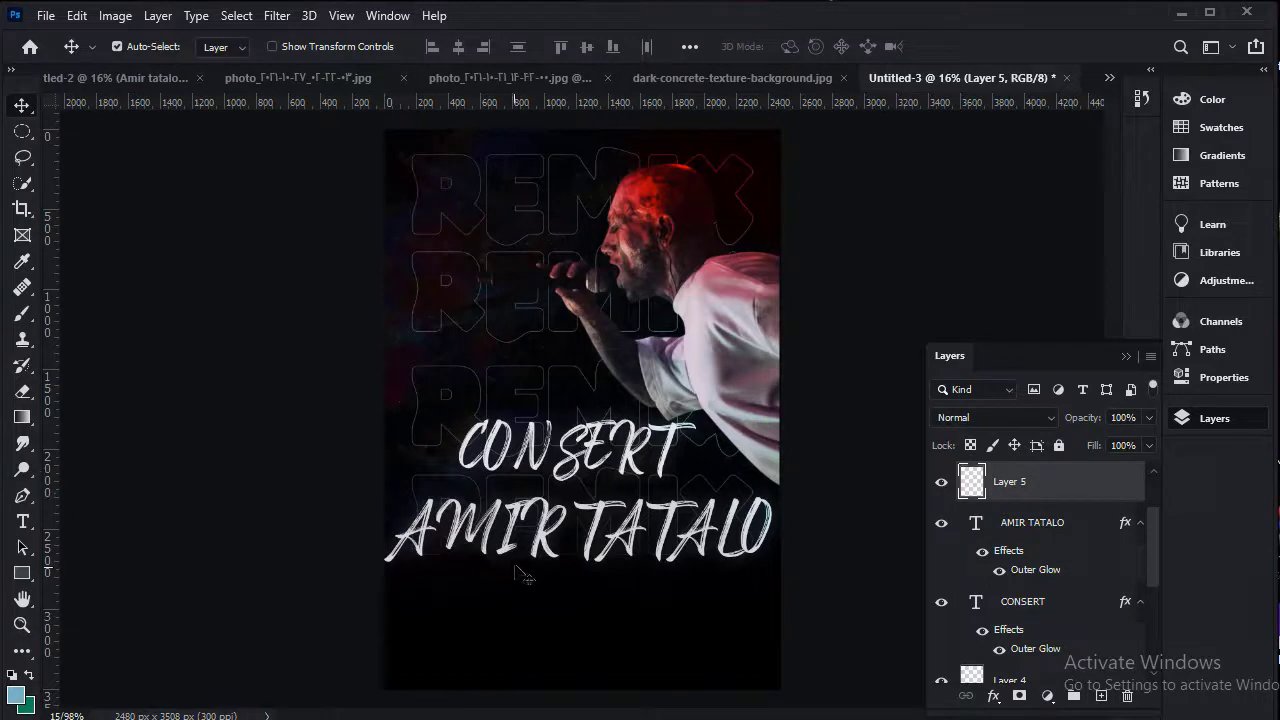
{"action": "left_click_drag", "start_coordinate": [530, 550], "coordinate": [541, 620]}
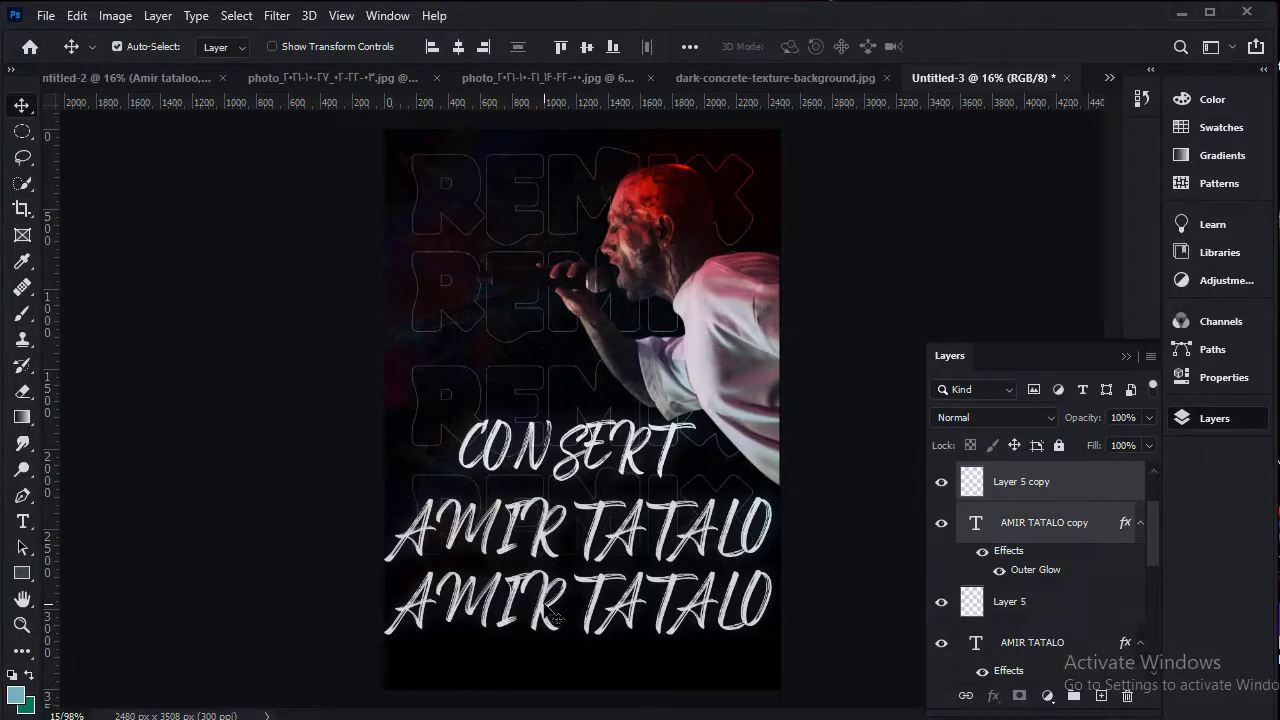
{"action": "left_click", "coordinate": [1062, 525]}
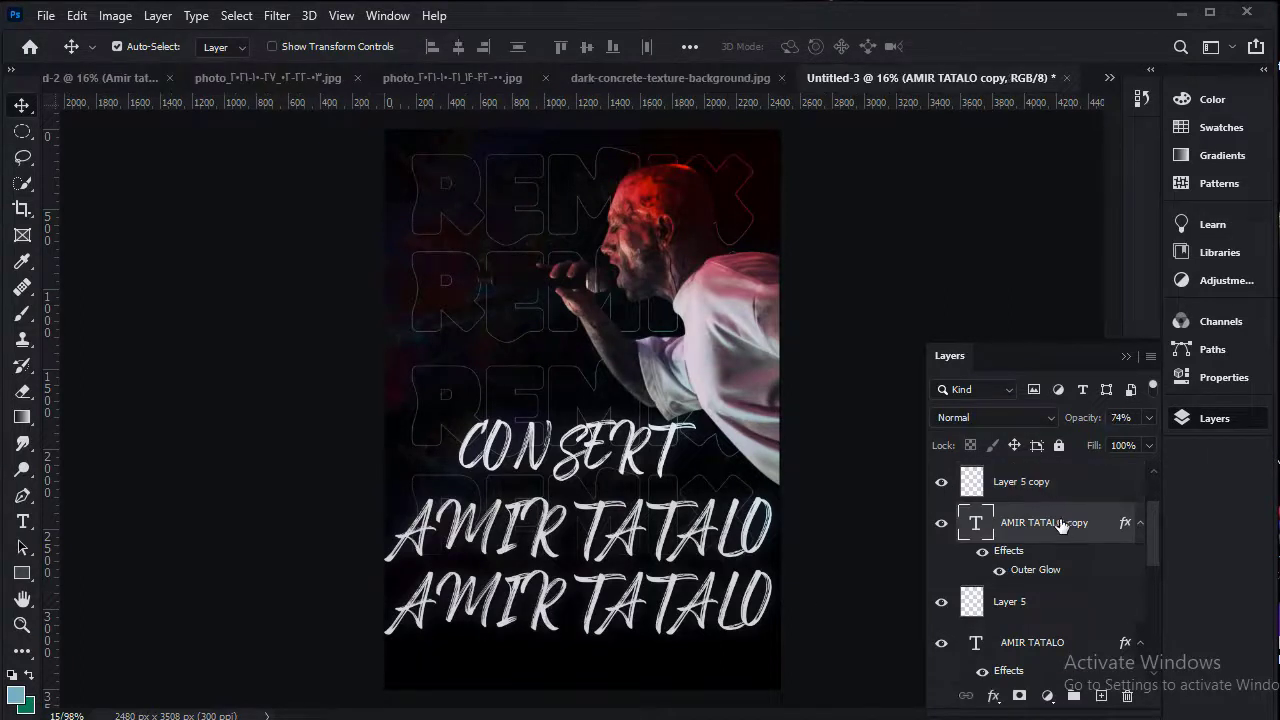
{"action": "key", "text": "t"}
{"action": "triple_click", "coordinate": [558, 612]}
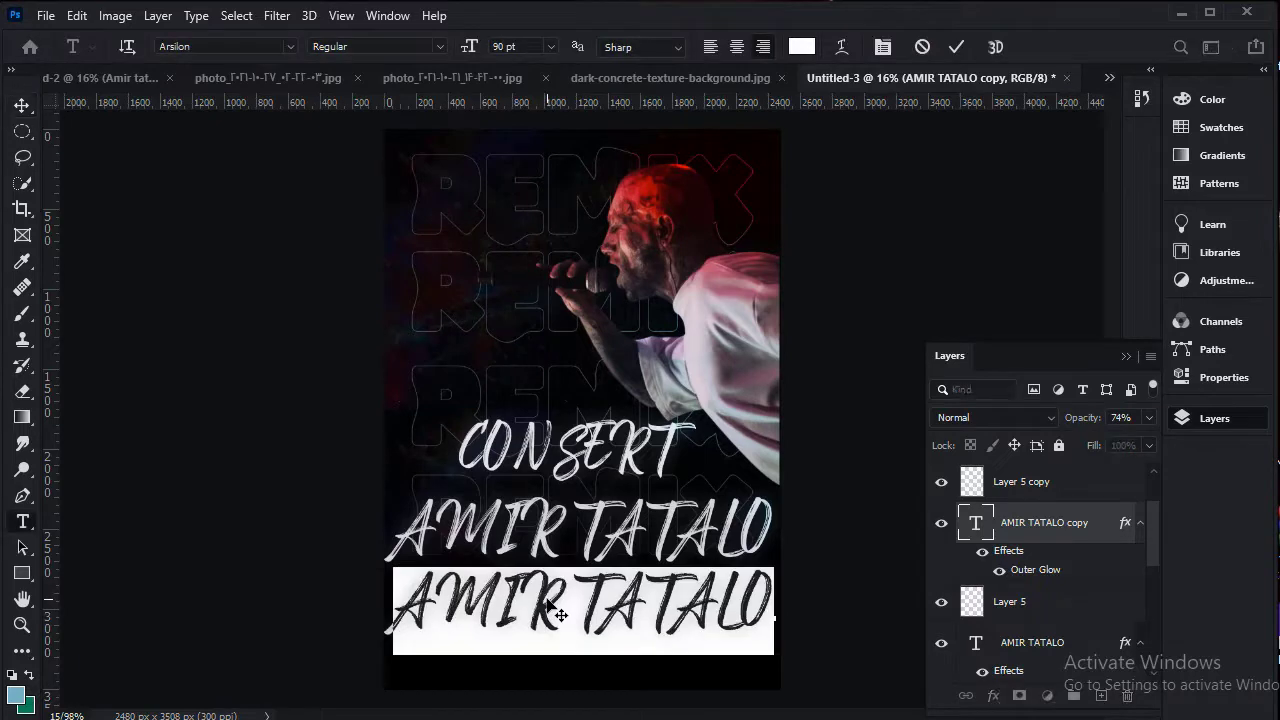
{"action": "key", "text": "BackSpace"}
{"action": "type", "text": "2021"}
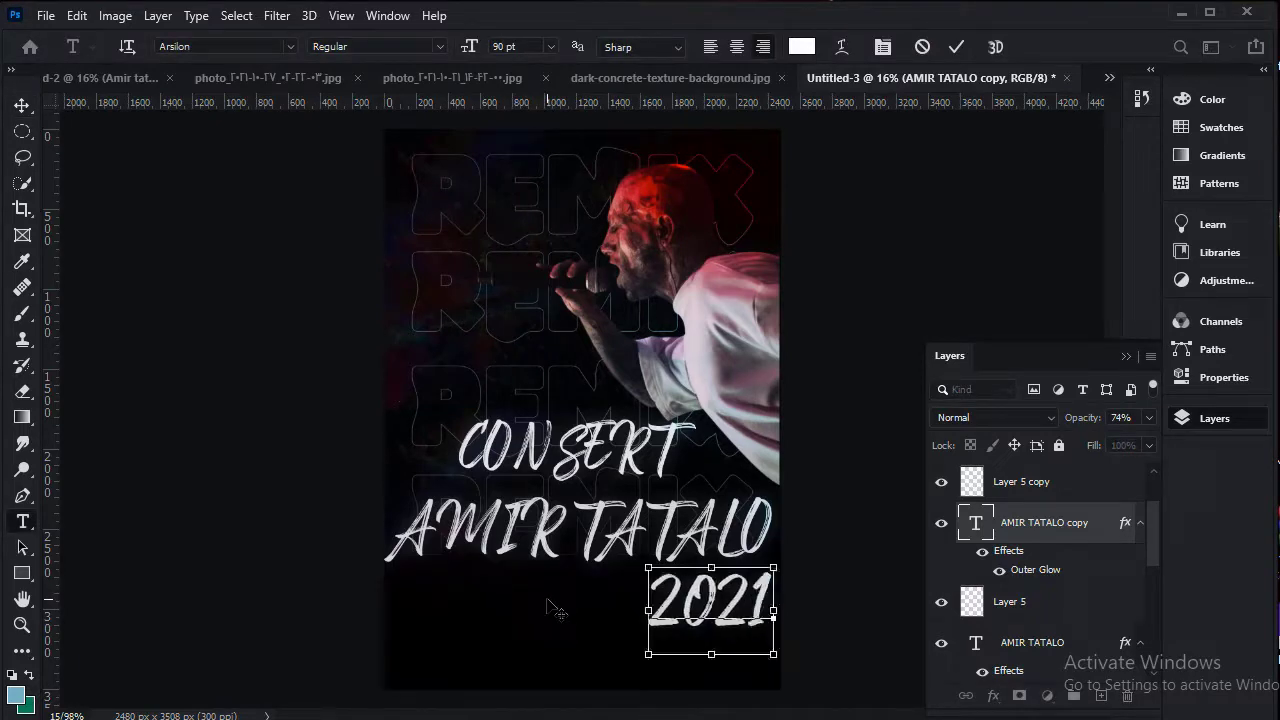
Set the 2021 text in the ToyBox font.
{"action": "key", "text": "ctrl+a"}
{"action": "left_click", "coordinate": [289, 43]}
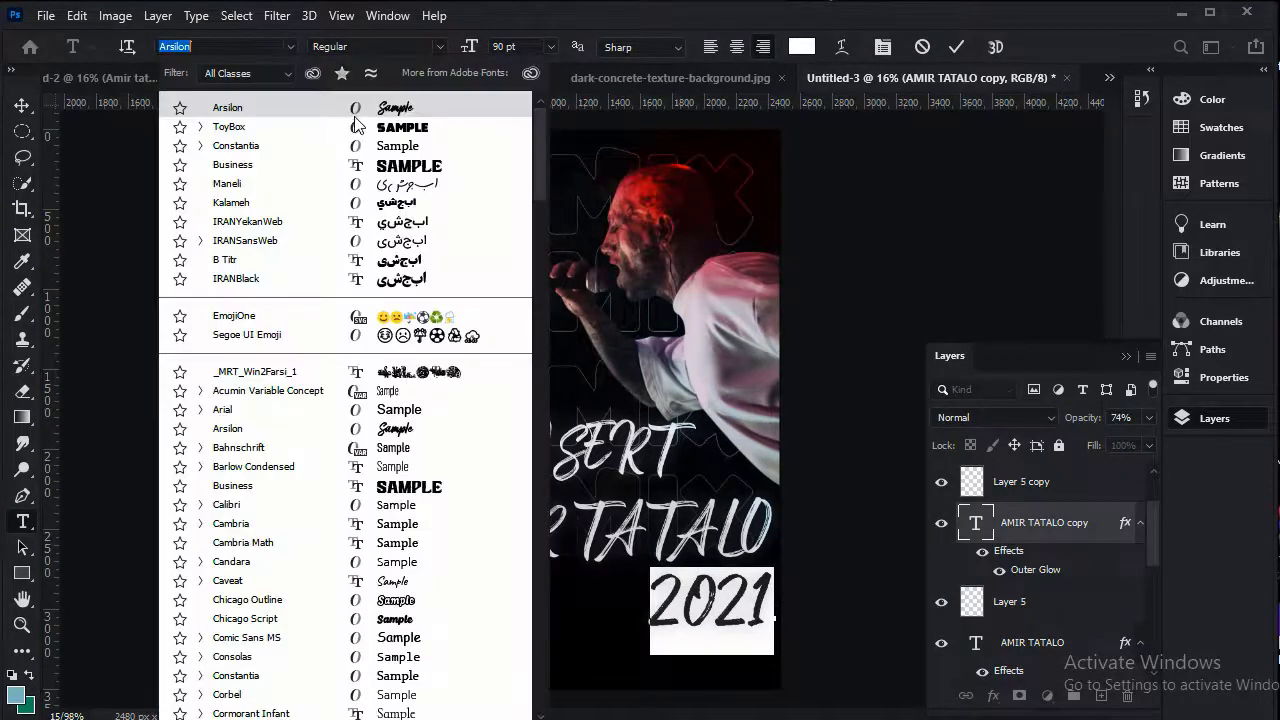
{"action": "left_click", "coordinate": [369, 117]}
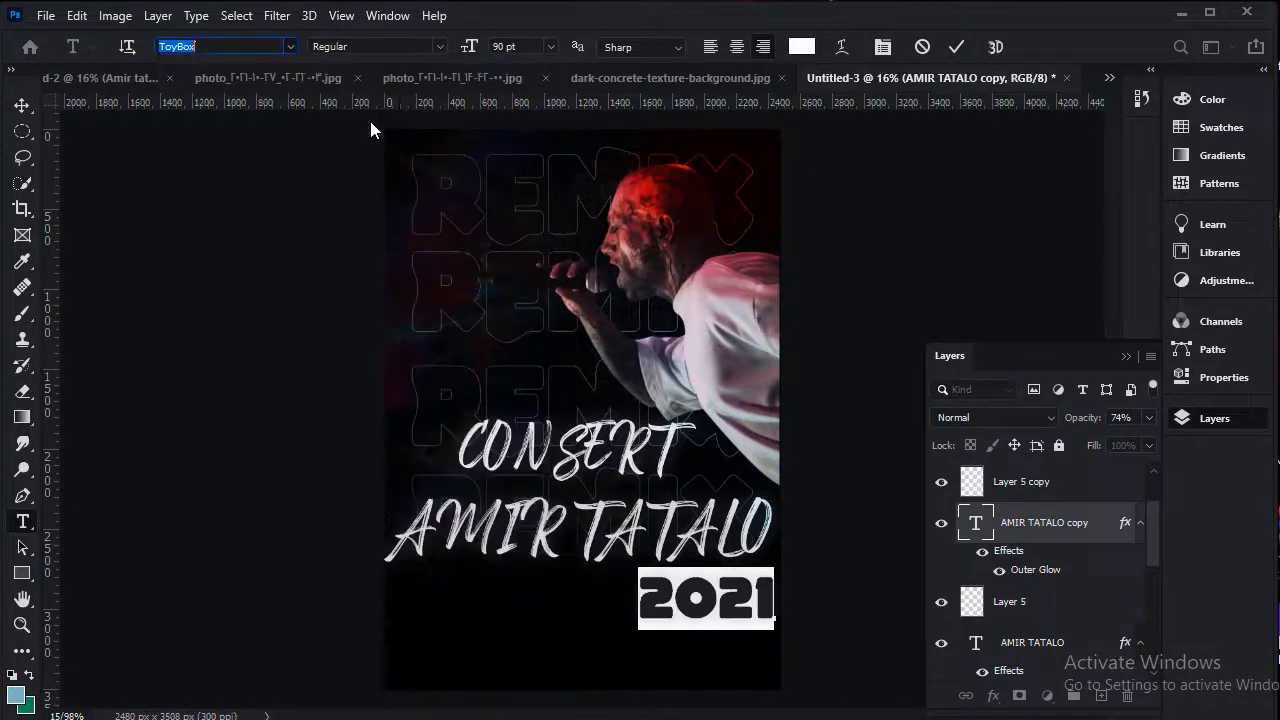
Color 2021 dark red and move it under the left side of AMIR TATALO.
{"action": "left_click", "coordinate": [801, 46]}
{"action": "type", "text": "ff0000"}
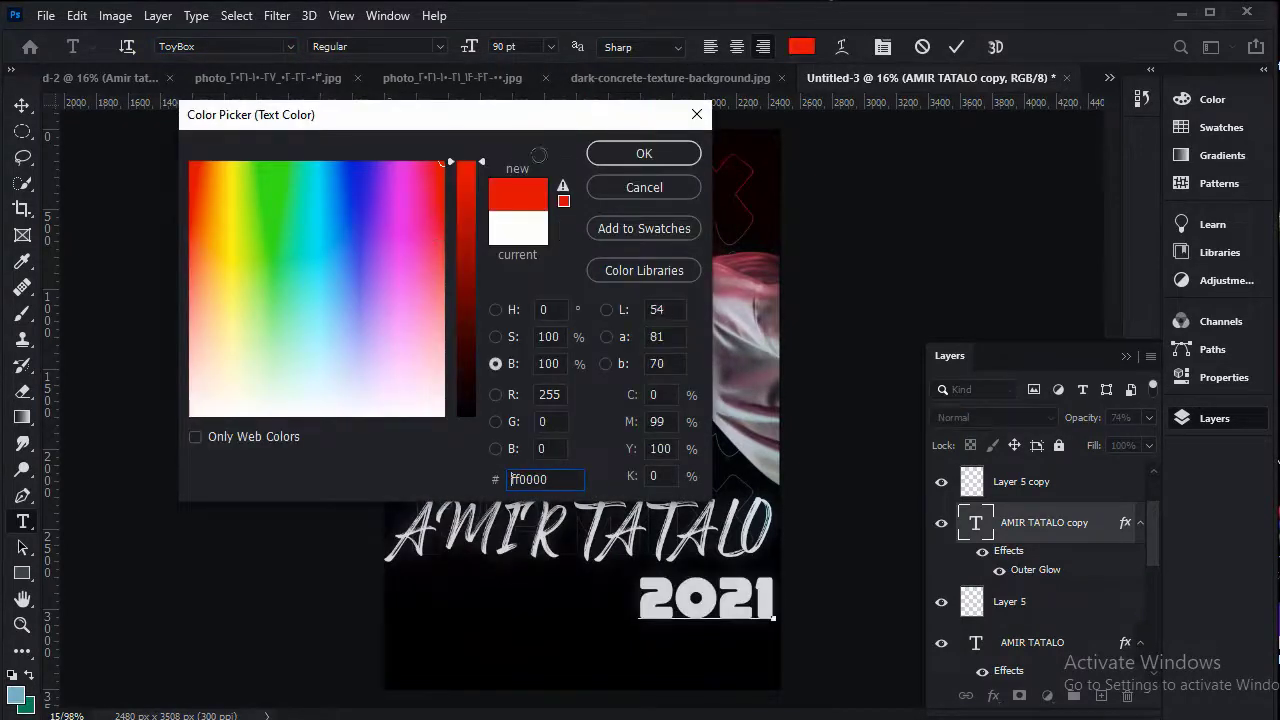
{"action": "left_click_drag", "start_coordinate": [466, 162], "coordinate": [464, 247]}
{"action": "left_click", "coordinate": [629, 161]}
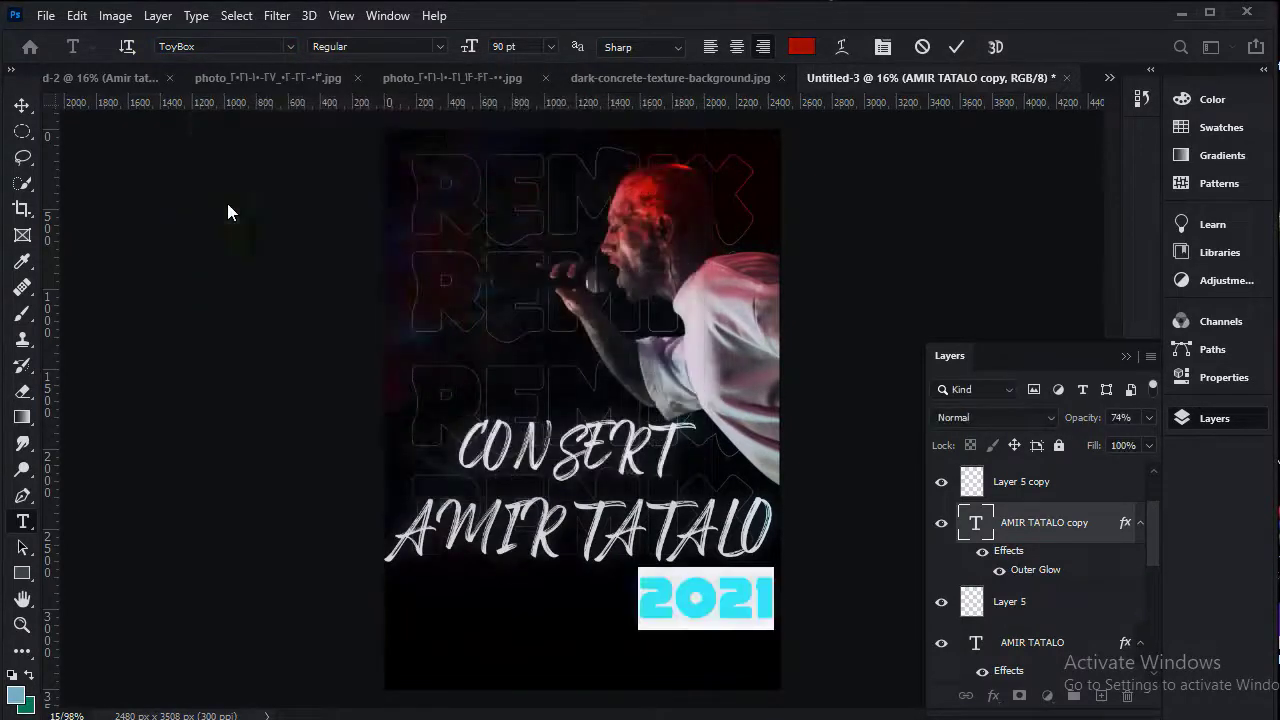
{"action": "key", "text": "Escape"}
{"action": "key", "text": "v"}
{"action": "mouse_move", "coordinate": [672, 598]}
{"action": "left_mouse_down"}
{"action": "mouse_move", "coordinate": [498, 628]}
{"action": "mouse_move", "coordinate": [519, 604]}
{"action": "left_mouse_up"}
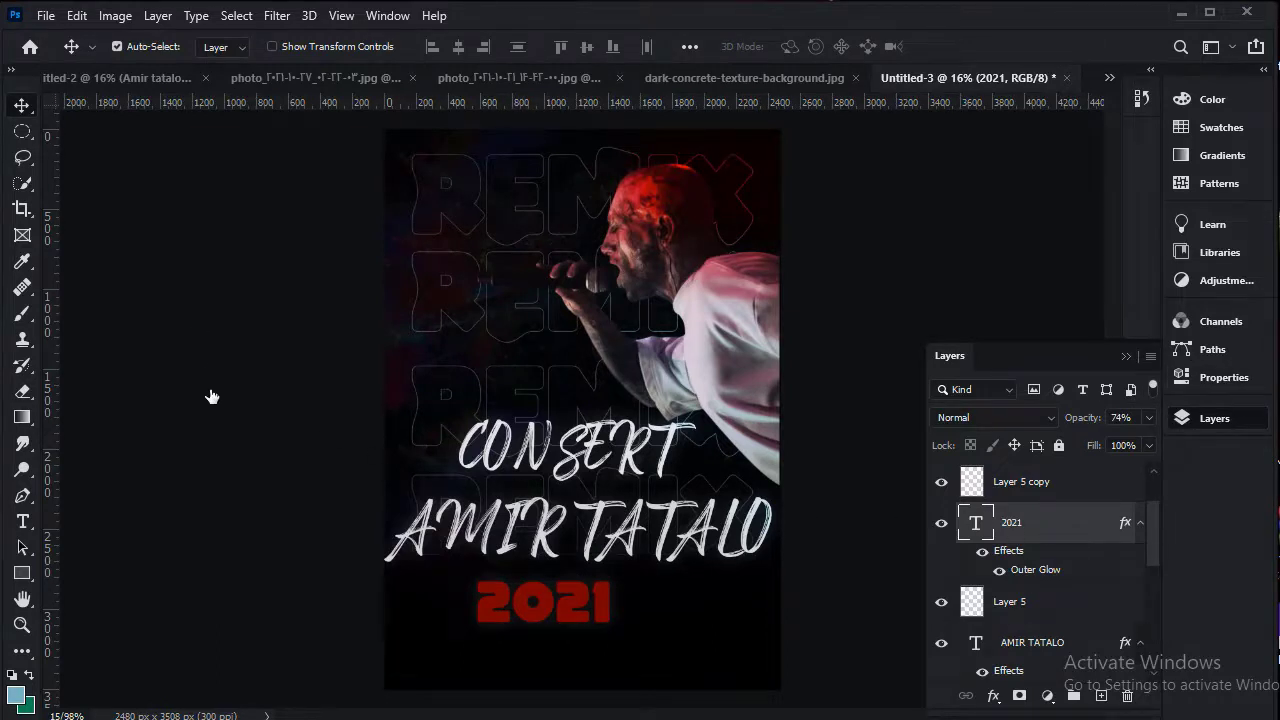
Recolor the Outer Glow of 2021 to a dark red based on #ff0000.
{"action": "double_click", "coordinate": [1054, 528]}
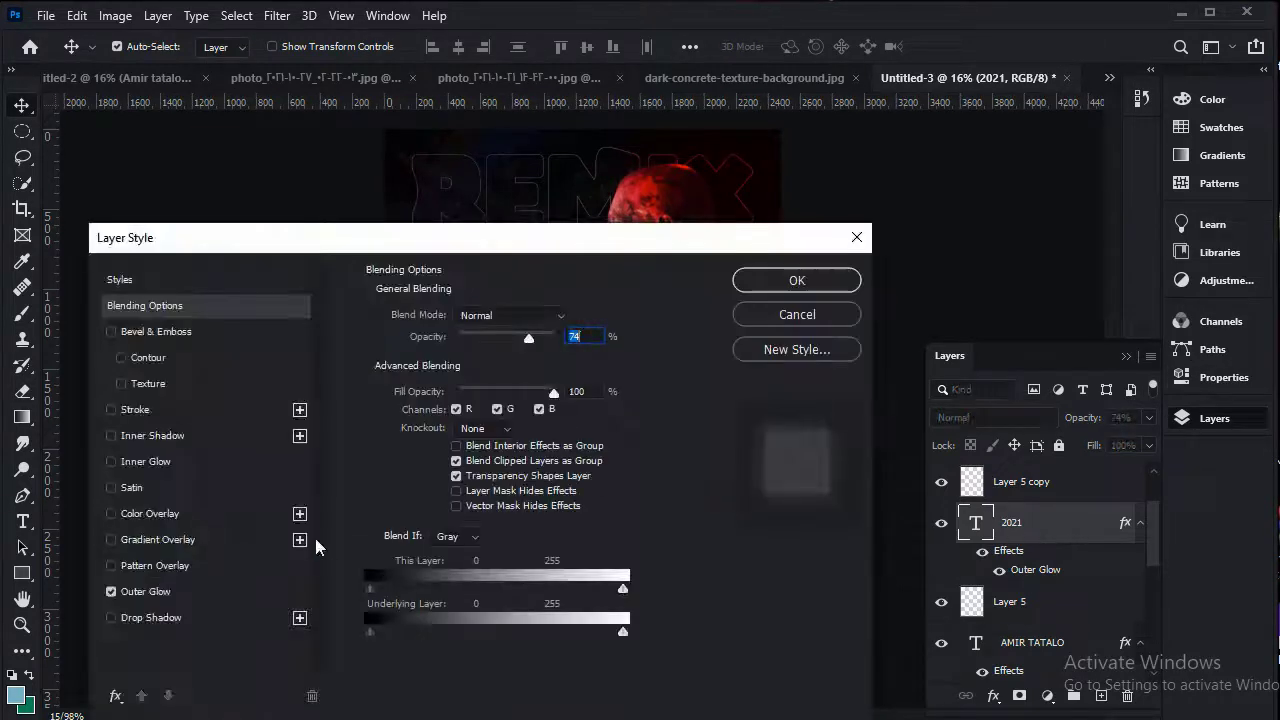
{"action": "left_click", "coordinate": [166, 592]}
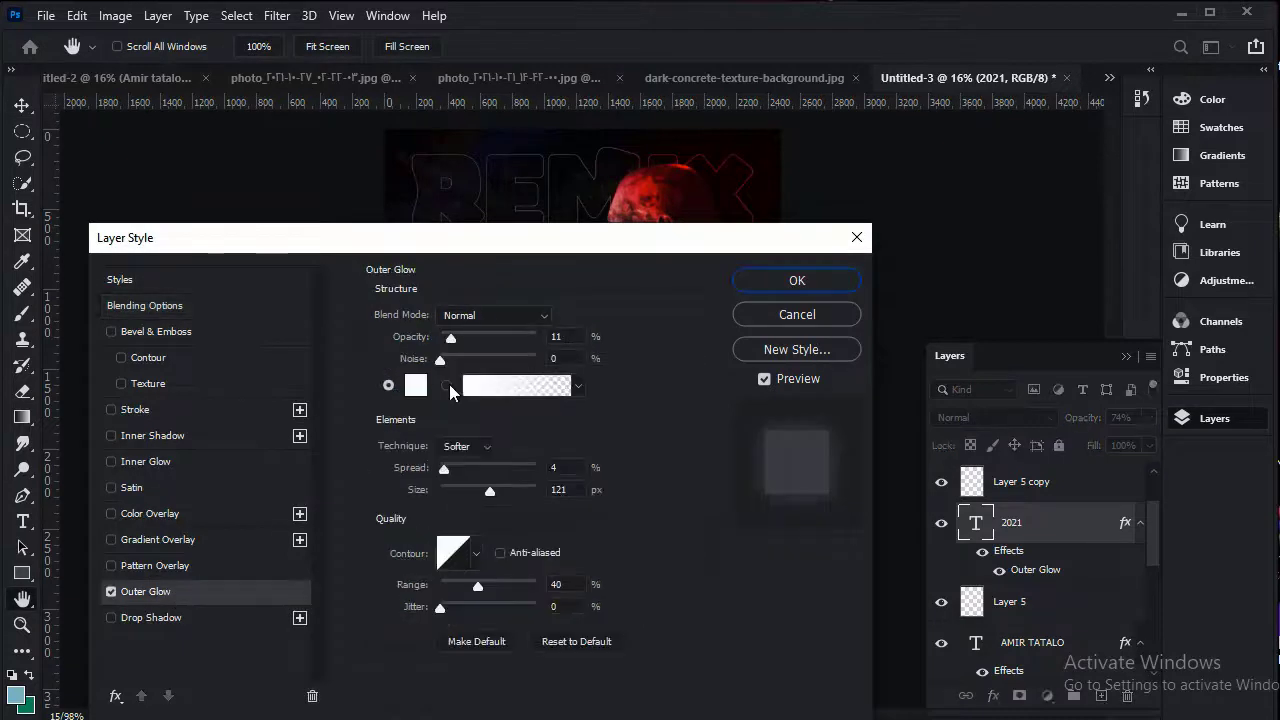
{"action": "left_click", "coordinate": [416, 386]}
{"action": "type", "text": "ff0000"}
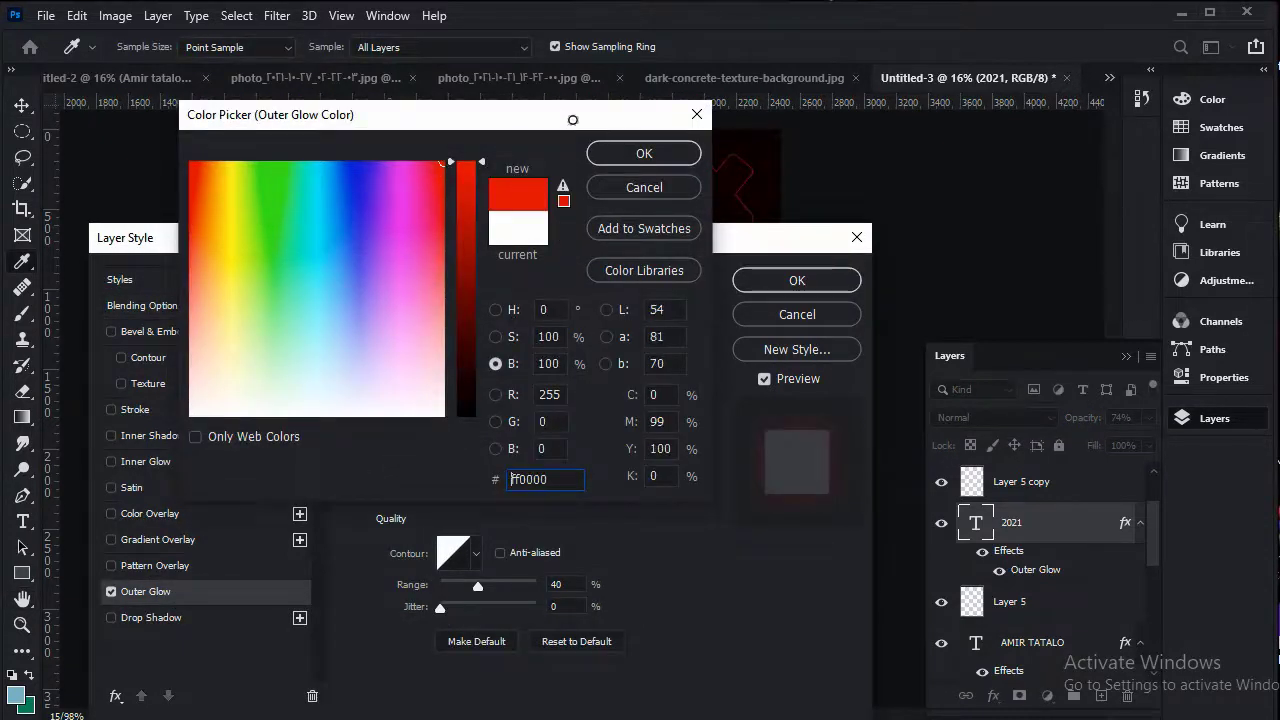
{"action": "left_click", "coordinate": [468, 246]}
{"action": "left_click", "coordinate": [644, 153]}
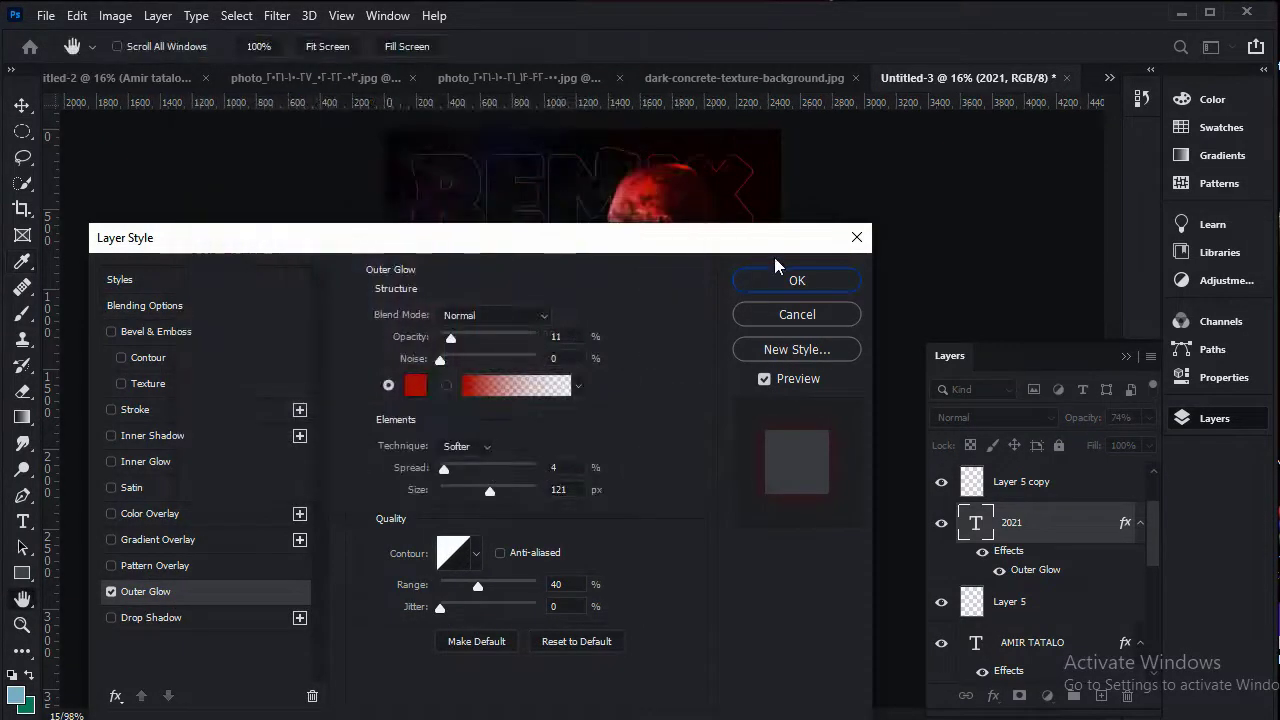
{"action": "left_click", "coordinate": [792, 281]}
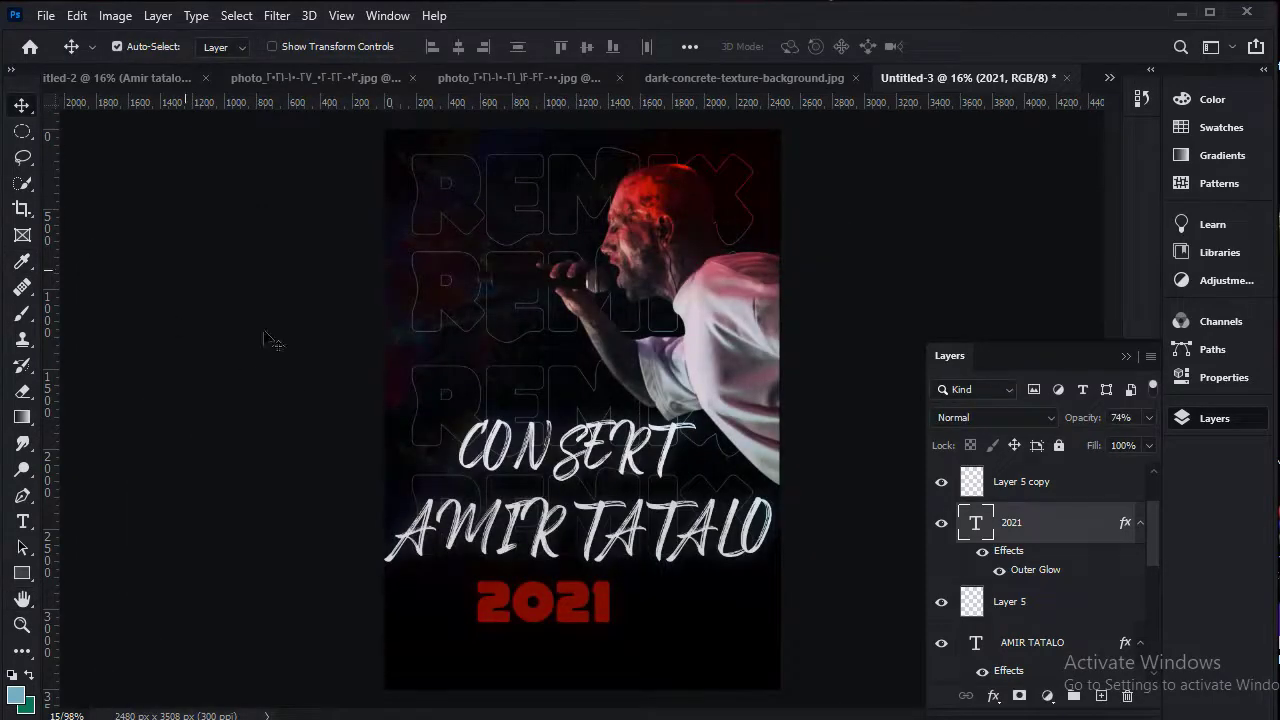
Nudge 2021 left and draw a red vertical line beside it.
{"action": "left_click_drag", "start_coordinate": [549, 612], "coordinate": [533, 612]}
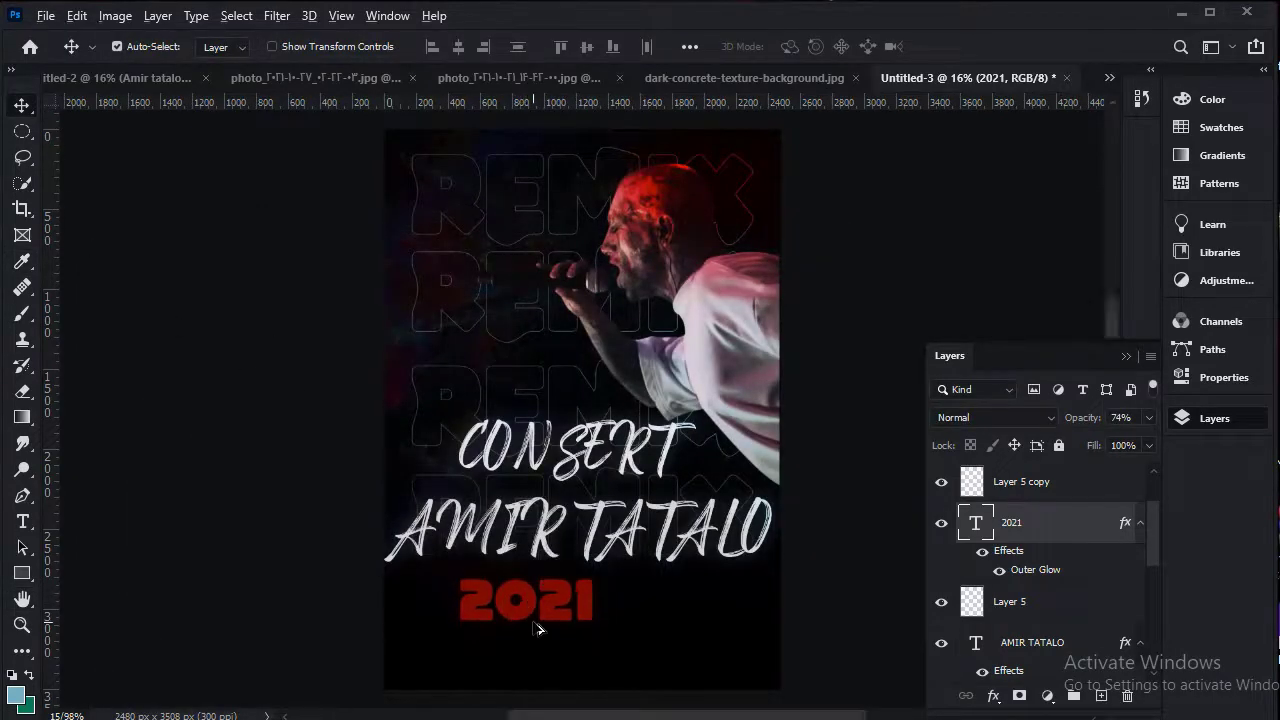
{"action": "scroll", "coordinate": [535, 620], "scroll_direction": "up", "scroll_amount": 2, "text": "alt"}
{"action": "scroll", "coordinate": [535, 626], "scroll_direction": "down", "scroll_amount": 2}
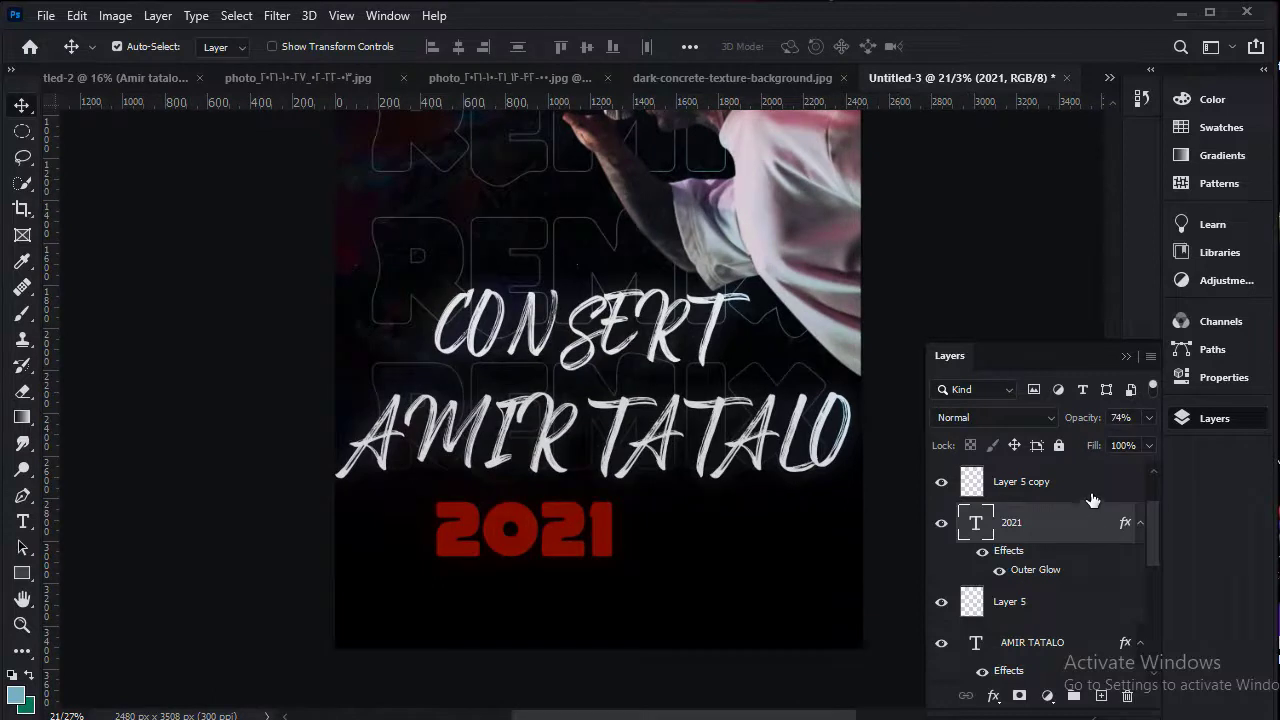
{"action": "left_click", "coordinate": [1101, 695]}
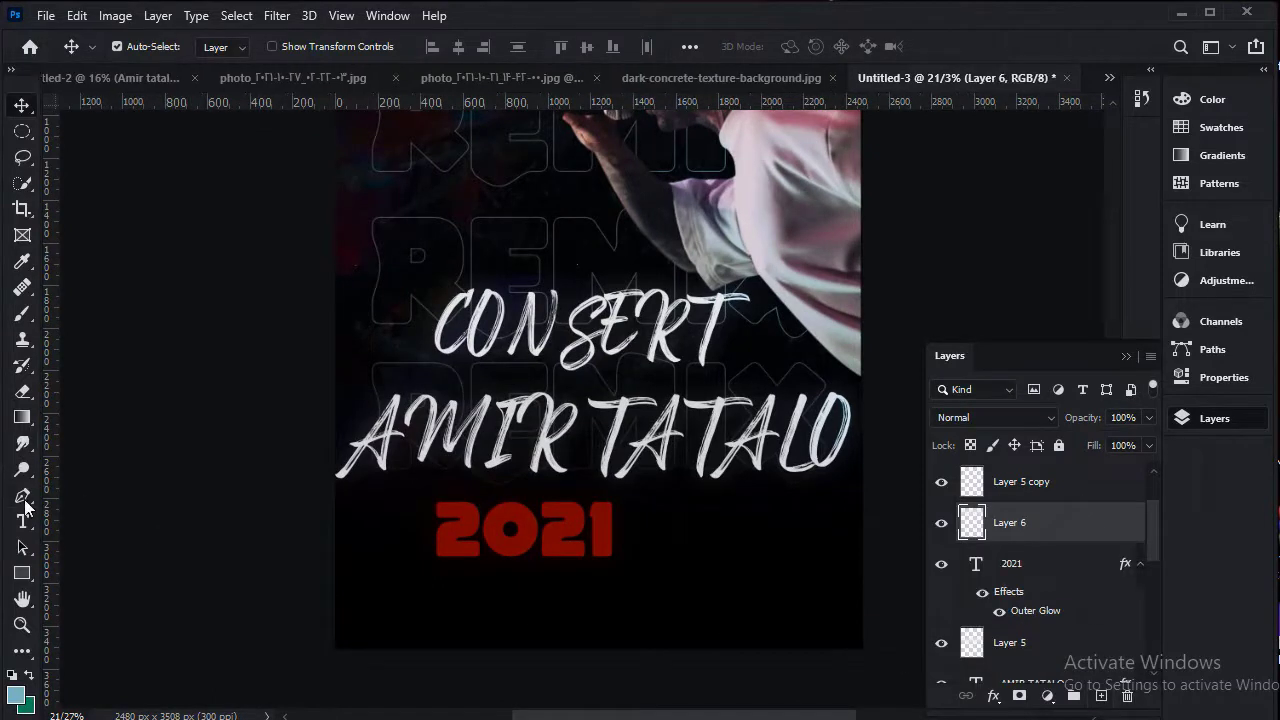
{"action": "left_click", "coordinate": [23, 499]}
{"action": "left_click", "coordinate": [297, 48]}
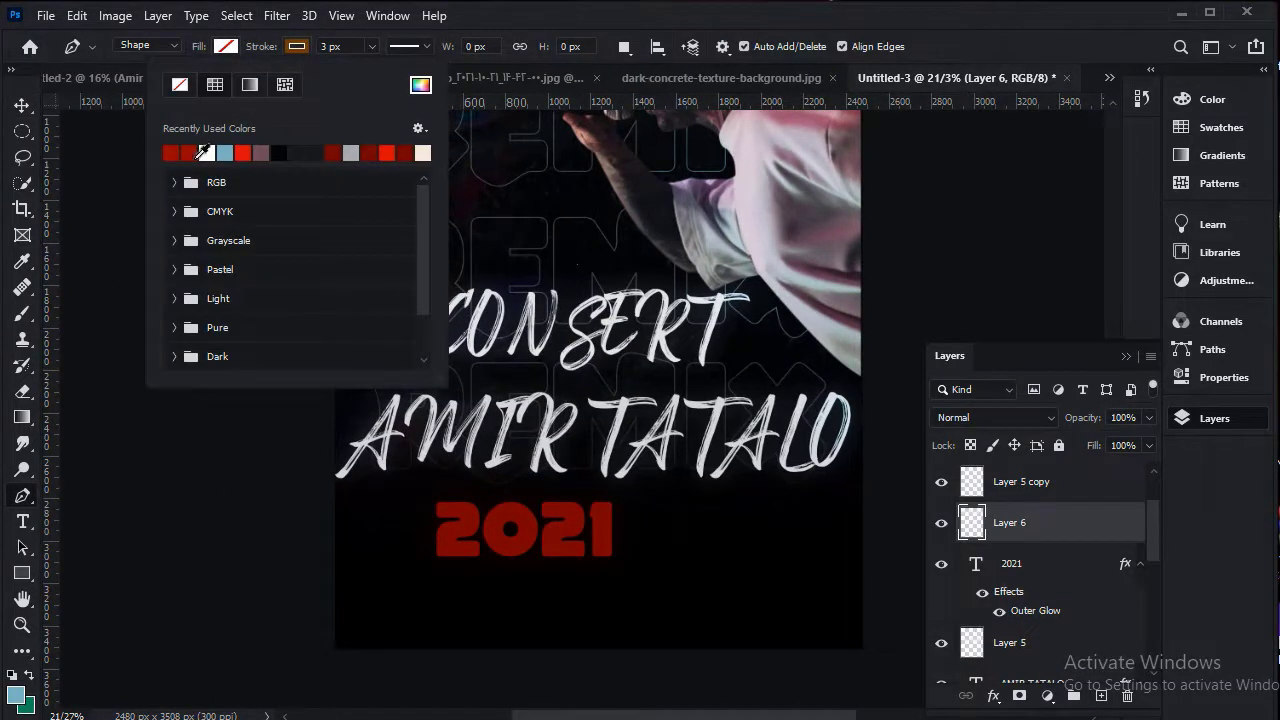
{"action": "left_click", "coordinate": [405, 496]}
{"action": "left_click", "coordinate": [405, 611]}
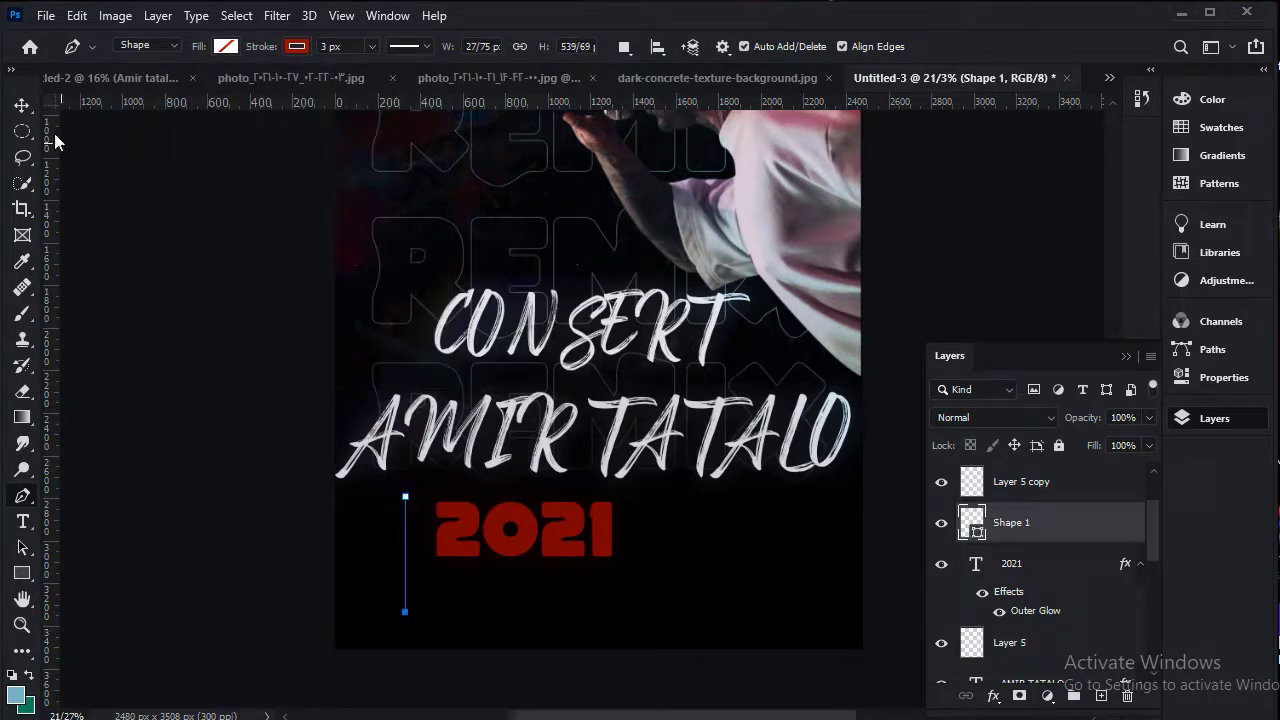
Give the vertical line a 10 px stroke and Alt-drag a second 2021 copy.
{"action": "left_click", "coordinate": [22, 105]}
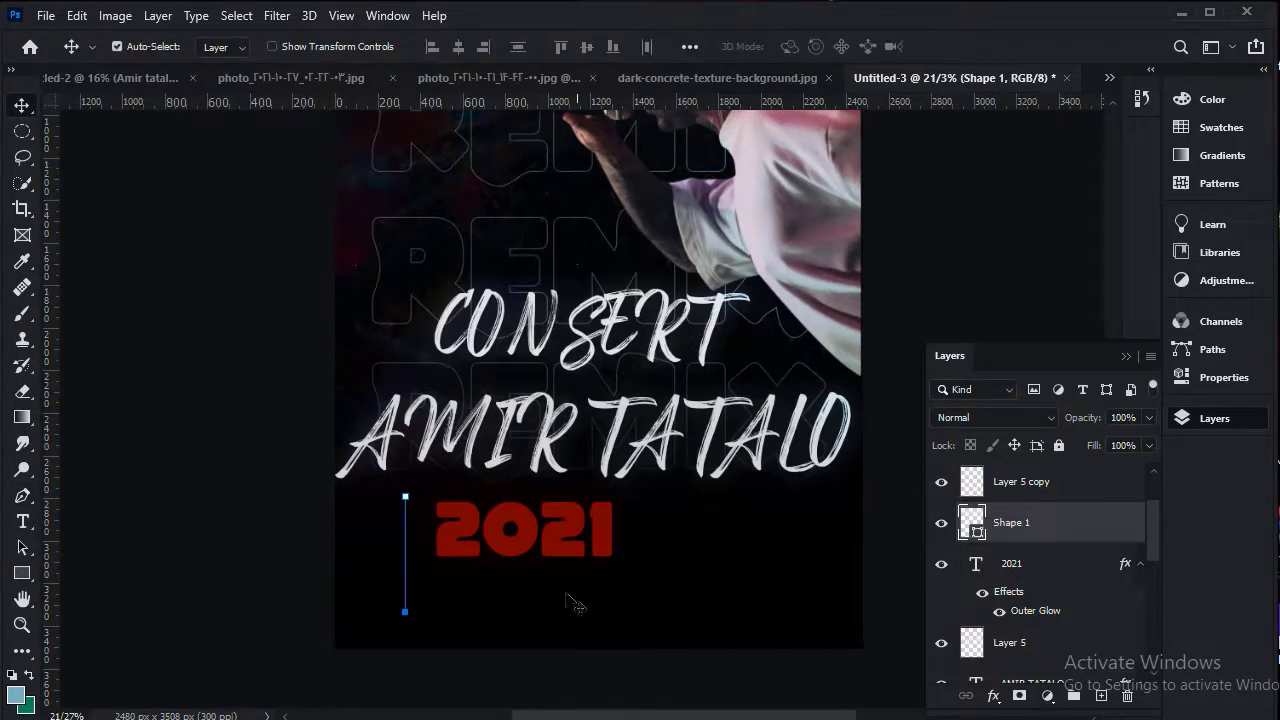
{"action": "left_click", "coordinate": [25, 497]}
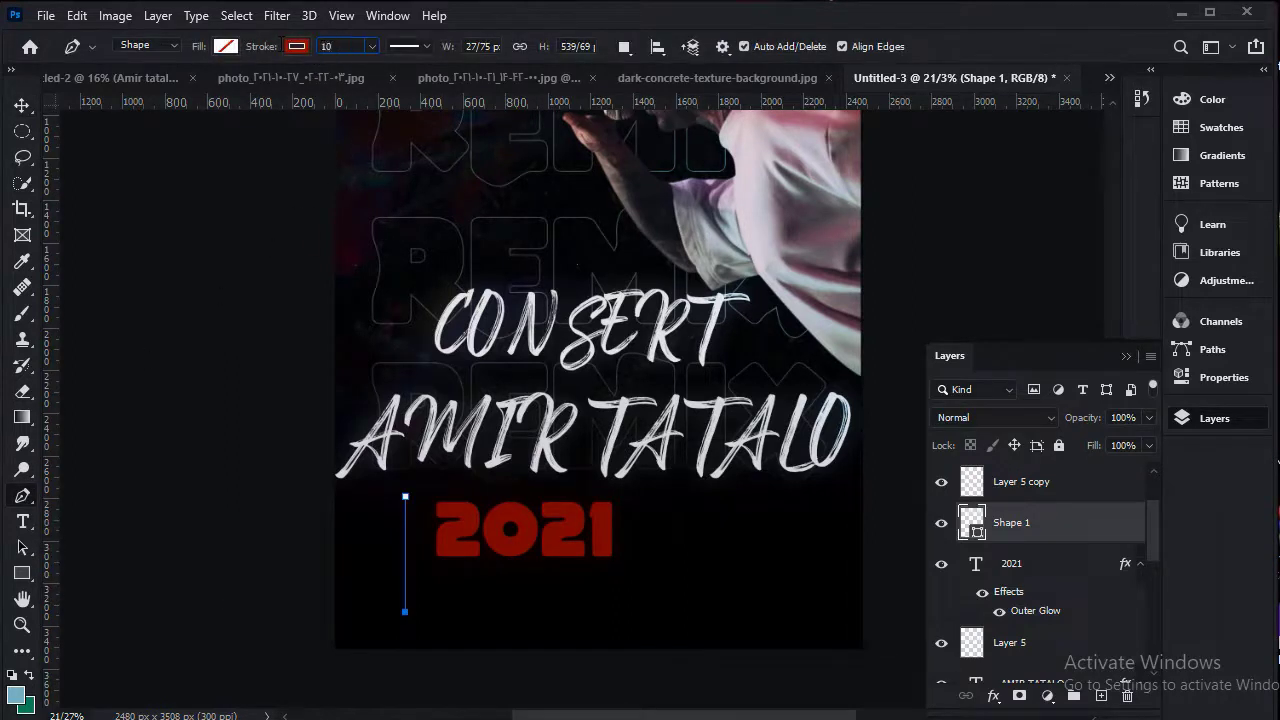
{"action": "key", "text": "Return"}
{"action": "left_click", "coordinate": [21, 105]}
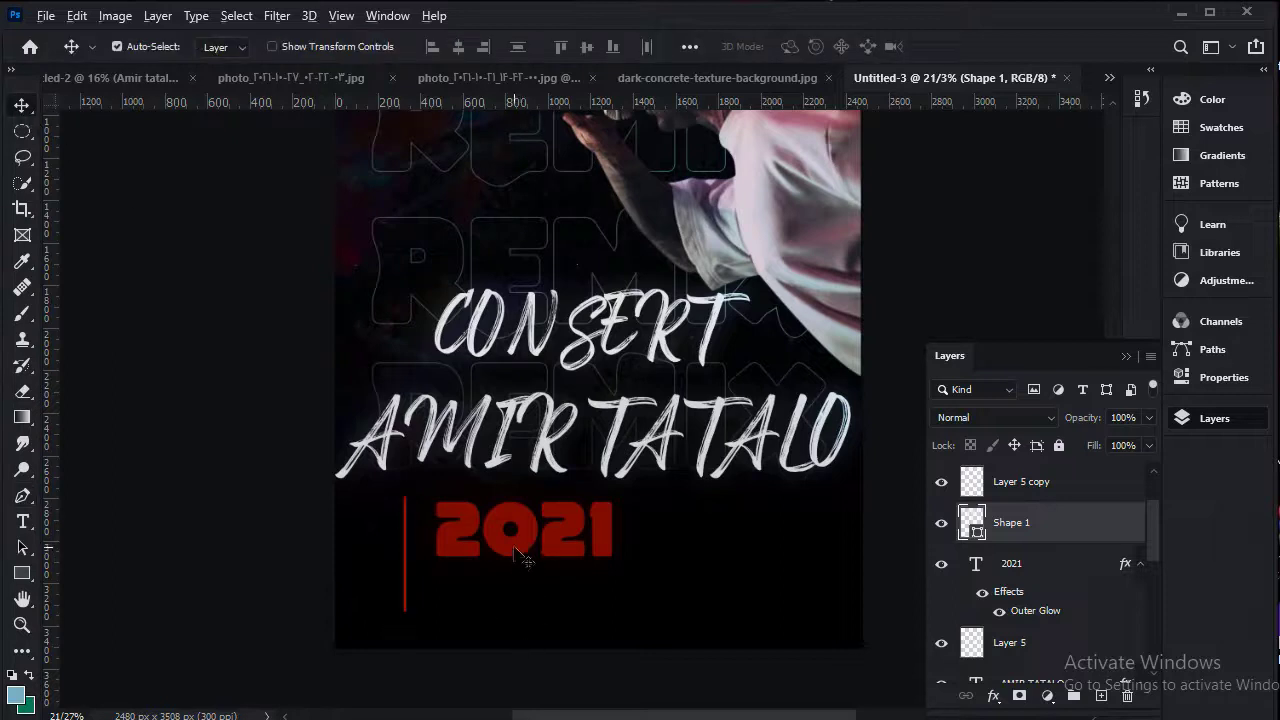
{"action": "mouse_move", "coordinate": [517, 552]}
{"action": "left_mouse_down"}
{"action": "mouse_move", "coordinate": [506, 609]}
{"action": "mouse_move", "coordinate": [507, 520]}
{"action": "left_mouse_up"}
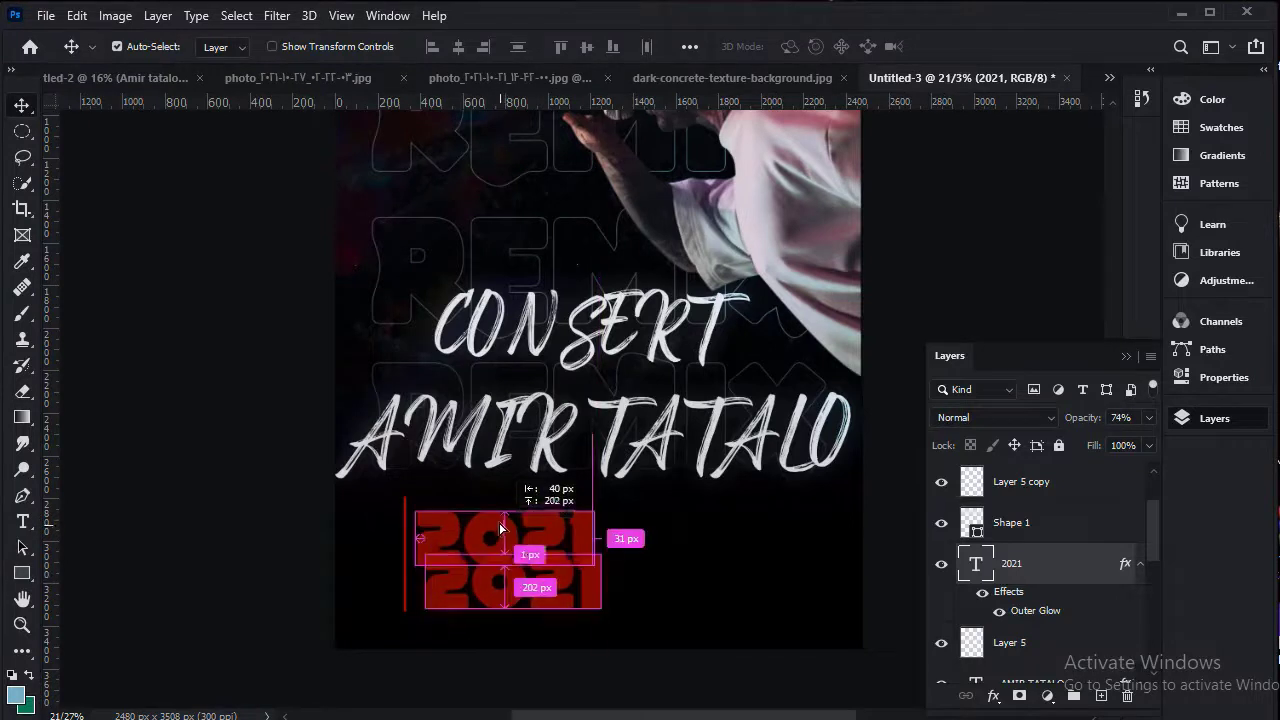
Retype the 2021 copies as TURKEY and 2021-10-27 and line them up beside the bar.
{"action": "double_click", "coordinate": [506, 520]}
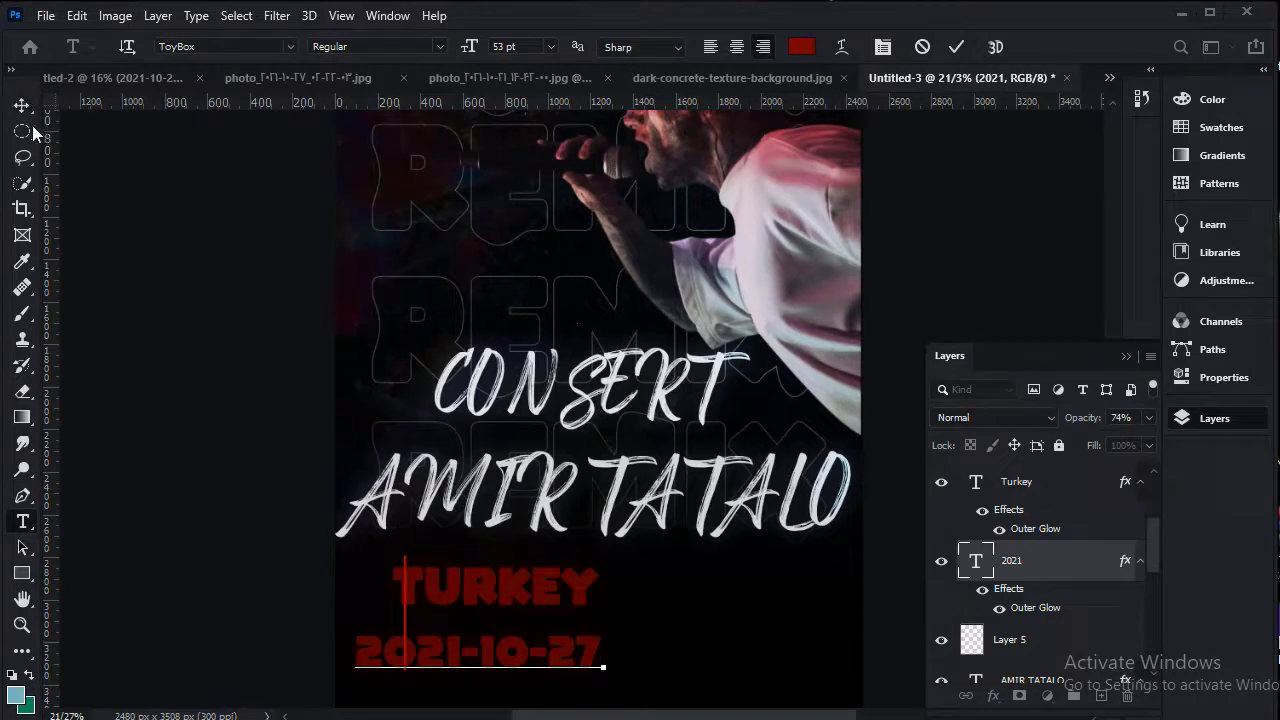
{"action": "left_click", "coordinate": [22, 105]}
{"action": "mouse_move", "coordinate": [512, 586]}
{"action": "left_mouse_down"}
{"action": "mouse_move", "coordinate": [555, 576]}
{"action": "mouse_move", "coordinate": [541, 575]}
{"action": "left_mouse_up"}
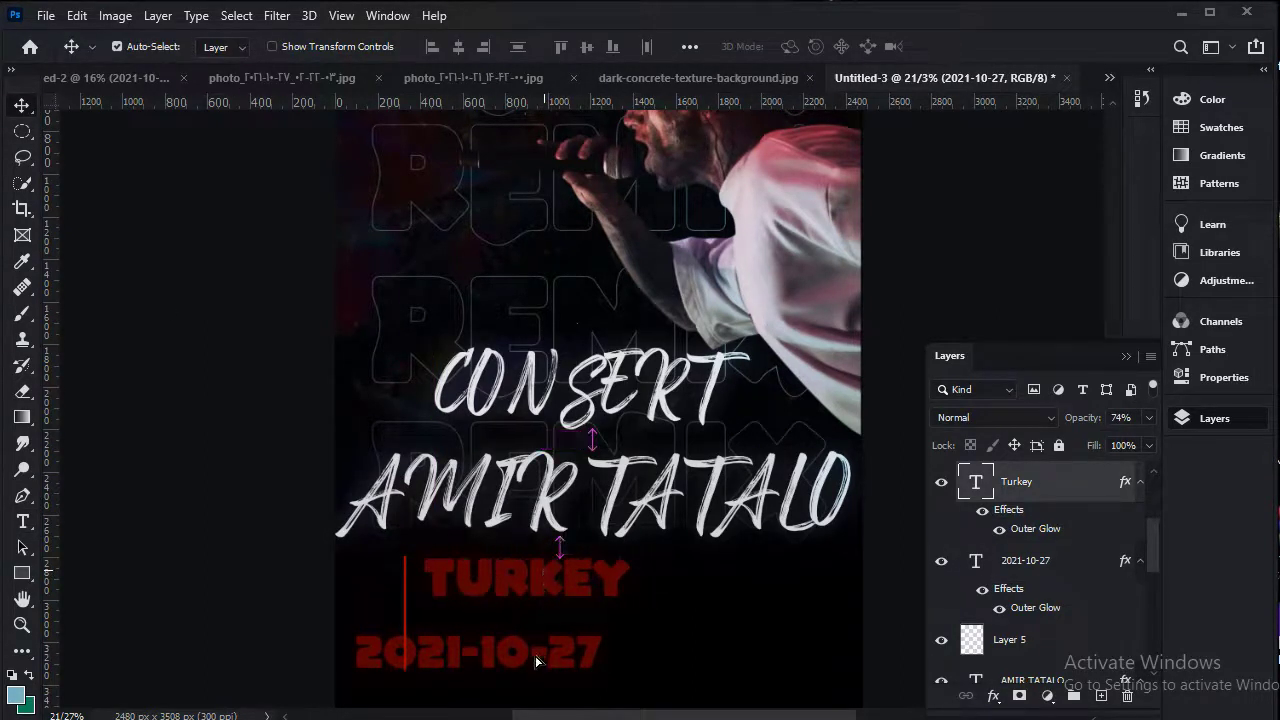
{"action": "mouse_move", "coordinate": [550, 655]}
{"action": "left_mouse_down"}
{"action": "mouse_move", "coordinate": [600, 655]}
{"action": "mouse_move", "coordinate": [601, 637]}
{"action": "left_mouse_up"}
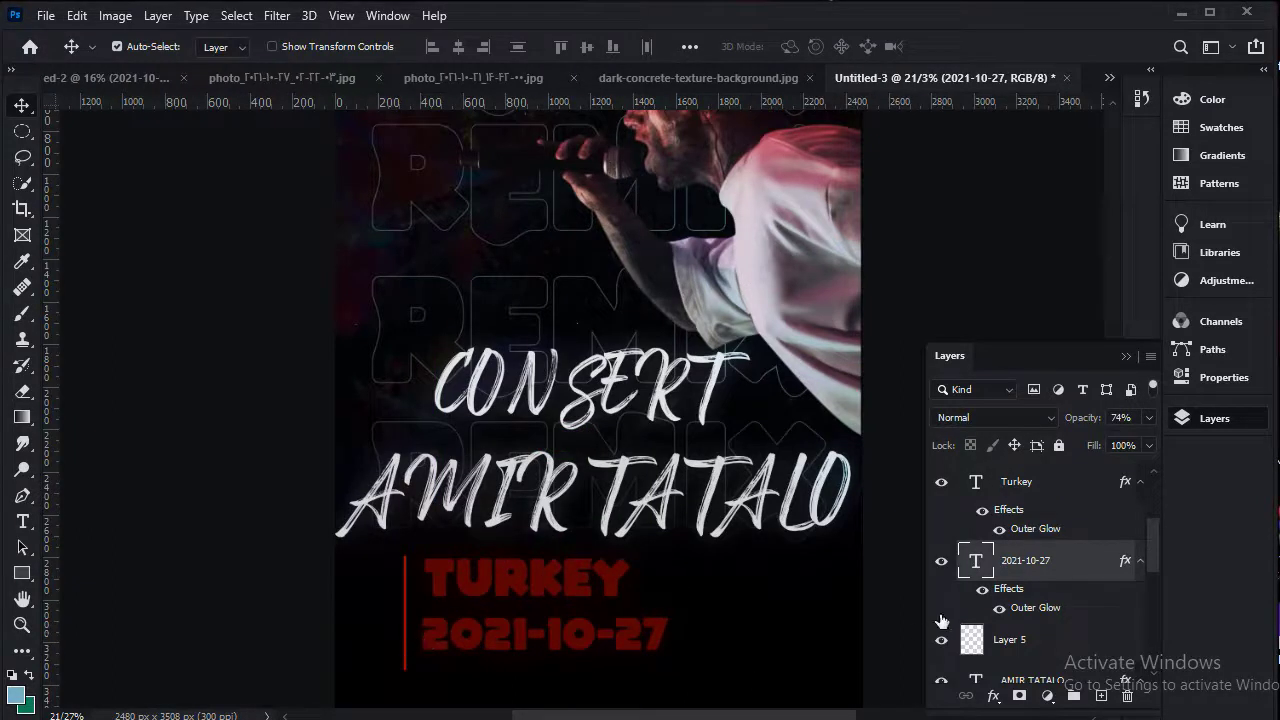
{"action": "scroll", "coordinate": [1010, 640], "scroll_direction": "down", "scroll_amount": 2}
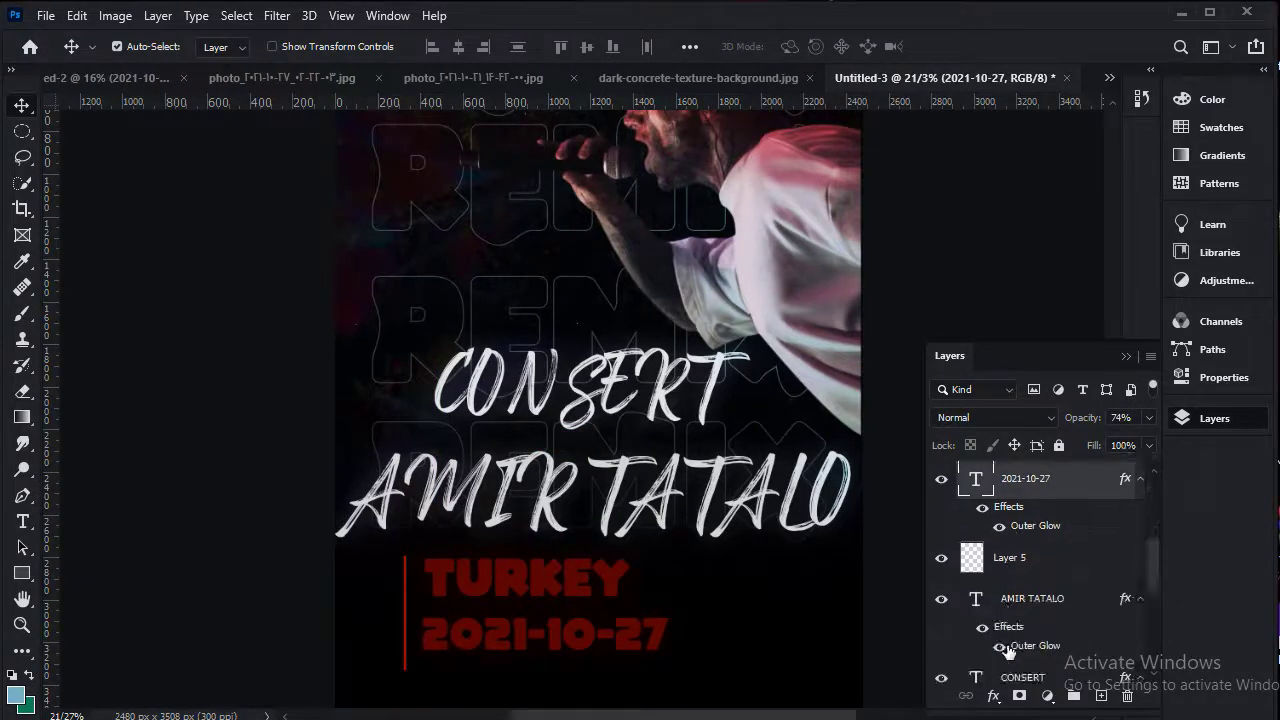
{"action": "scroll", "coordinate": [1010, 645], "scroll_direction": "down", "scroll_amount": 1}
{"action": "scroll", "coordinate": [1008, 650], "scroll_direction": "down", "scroll_amount": 1}
{"action": "scroll", "coordinate": [1008, 650], "scroll_direction": "up", "scroll_amount": 2}
{"action": "scroll", "coordinate": [1010, 600], "scroll_direction": "up", "scroll_amount": 2}
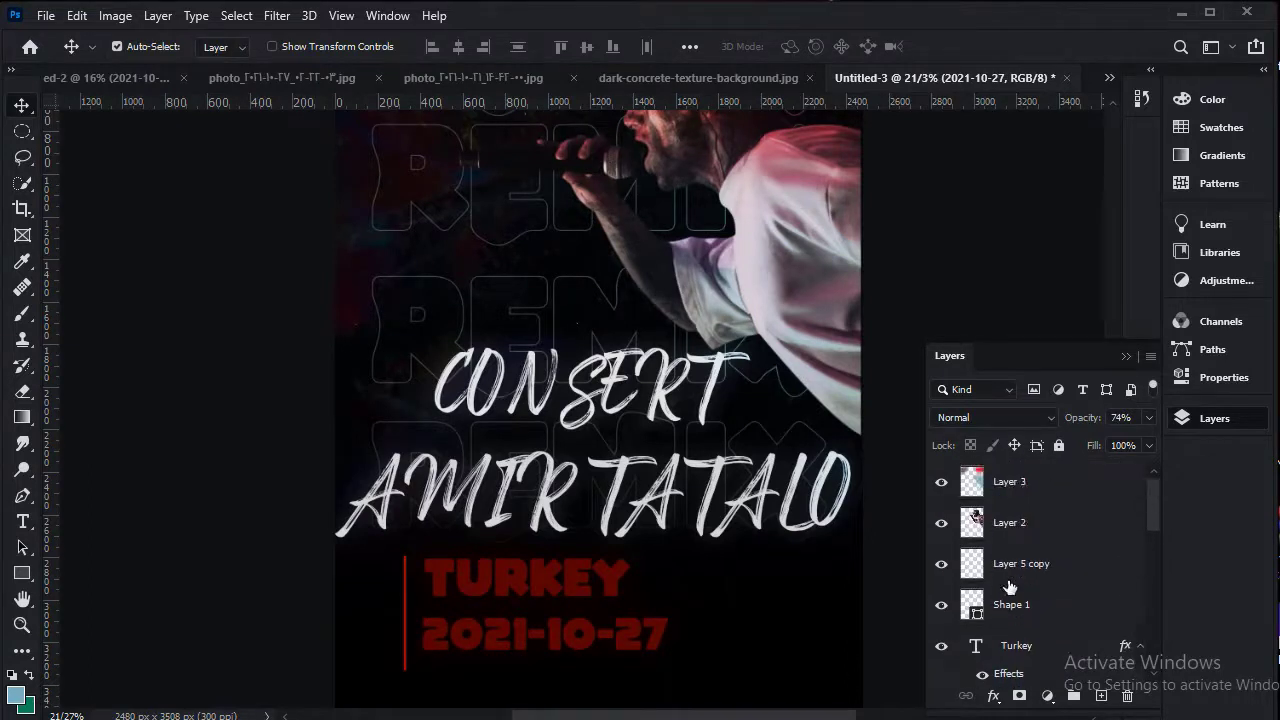
Recolor the vertical line's stroke to dark red #6c0101 sampled from TURKEY.
{"action": "left_click", "coordinate": [1024, 604]}
{"action": "left_click", "coordinate": [22, 494]}
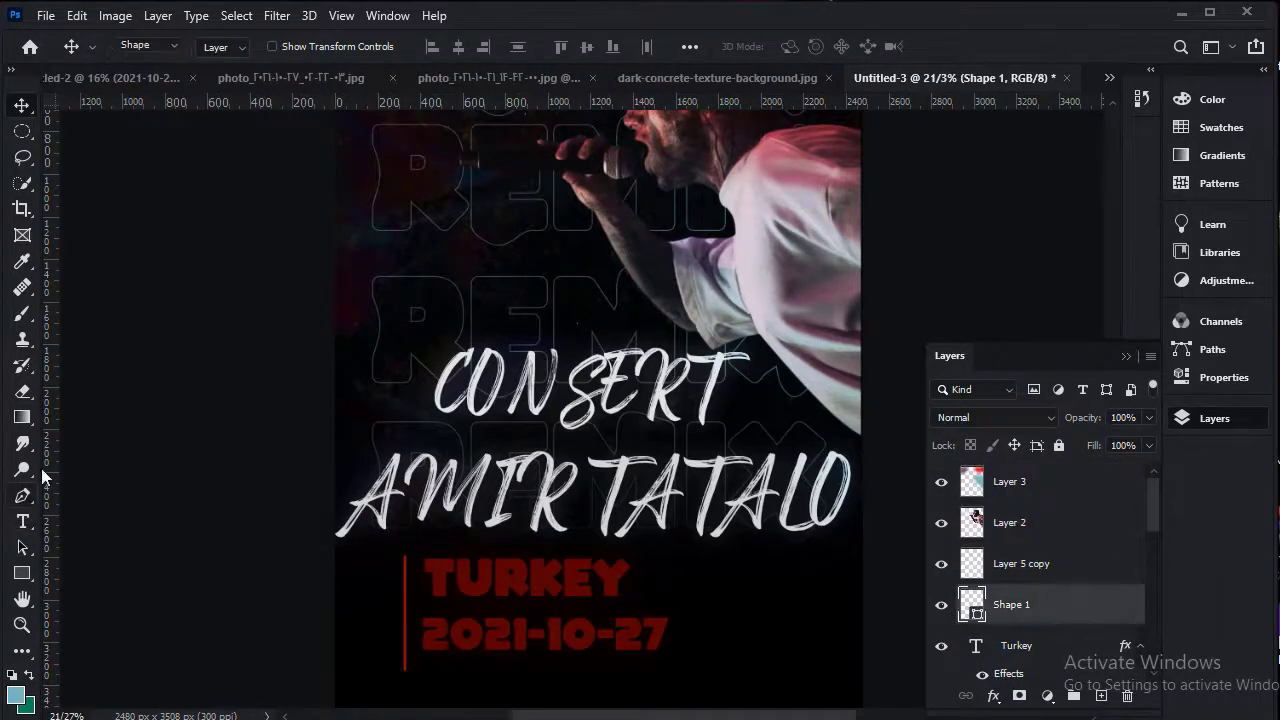
{"action": "right_click", "coordinate": [22, 494]}
{"action": "left_click", "coordinate": [296, 46]}
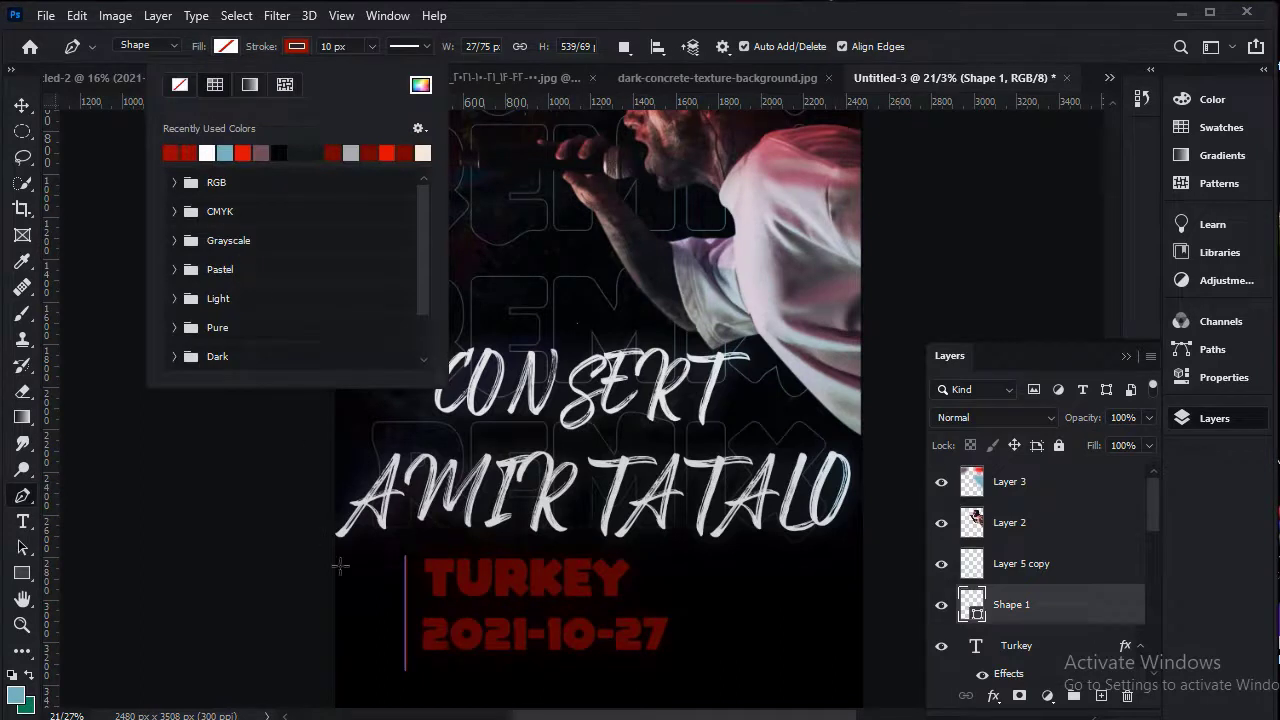
{"action": "left_click", "coordinate": [416, 86]}
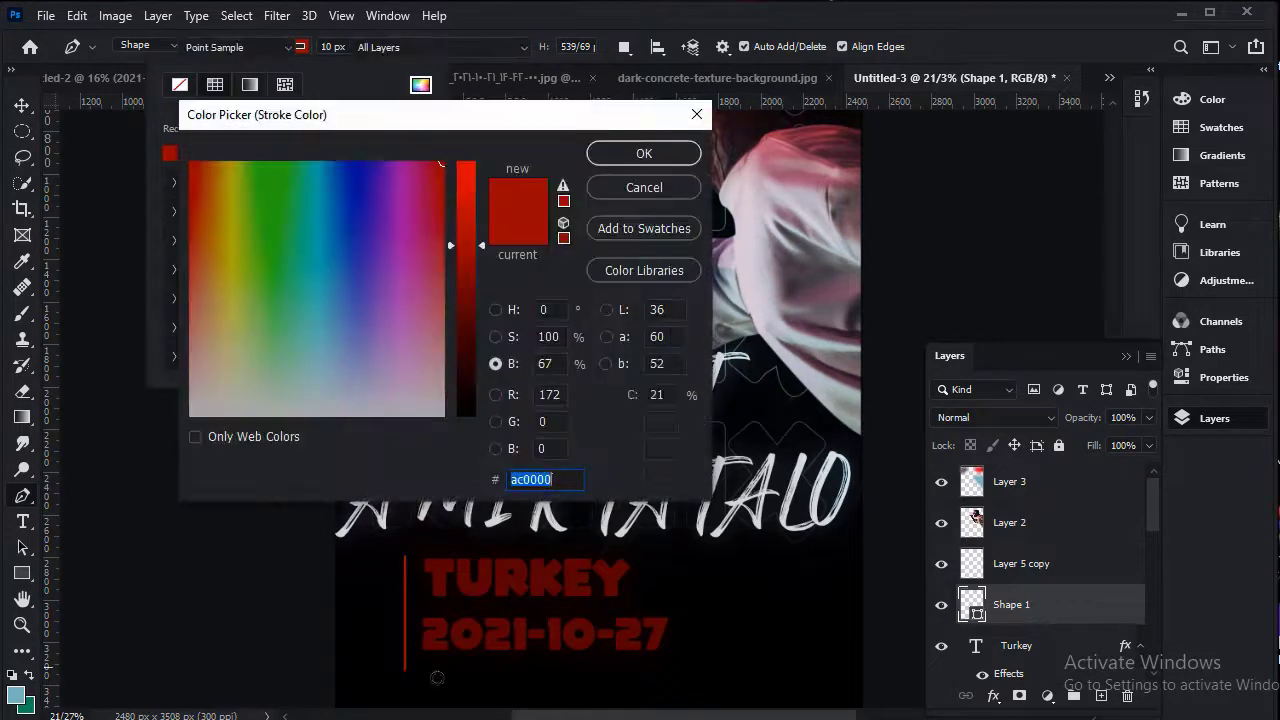
{"action": "left_click", "coordinate": [444, 565]}
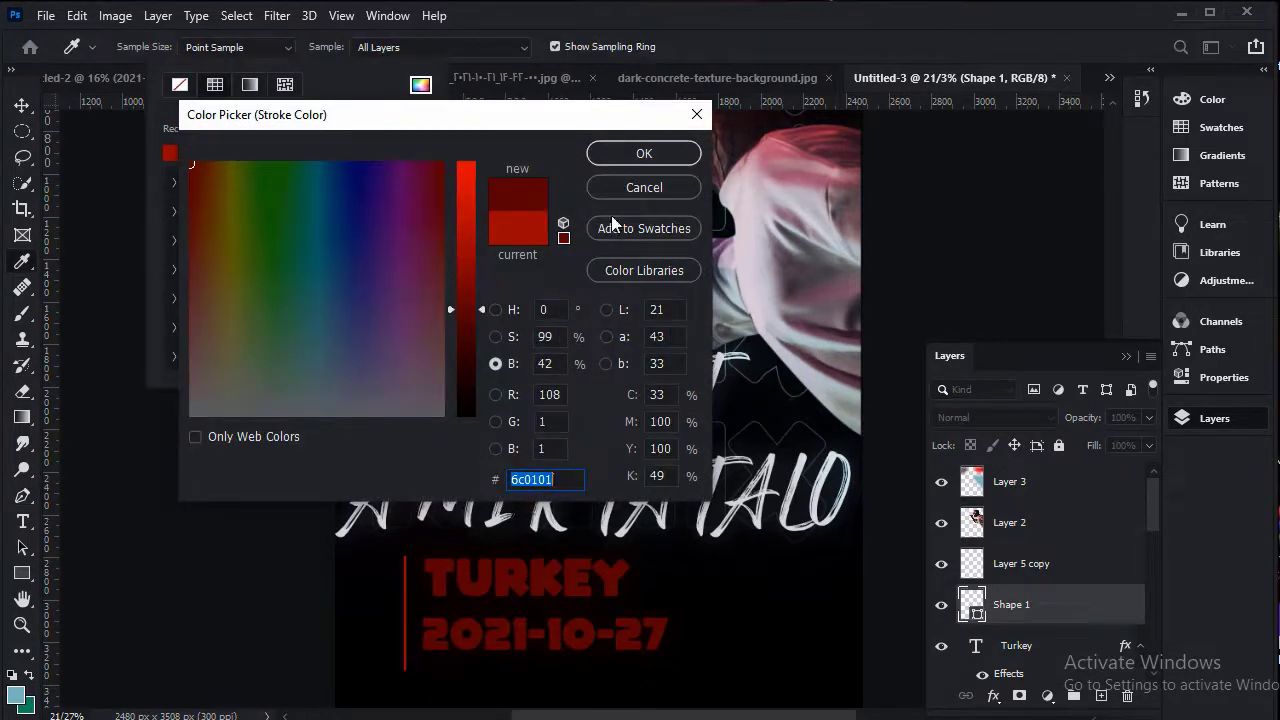
{"action": "left_click", "coordinate": [597, 162]}
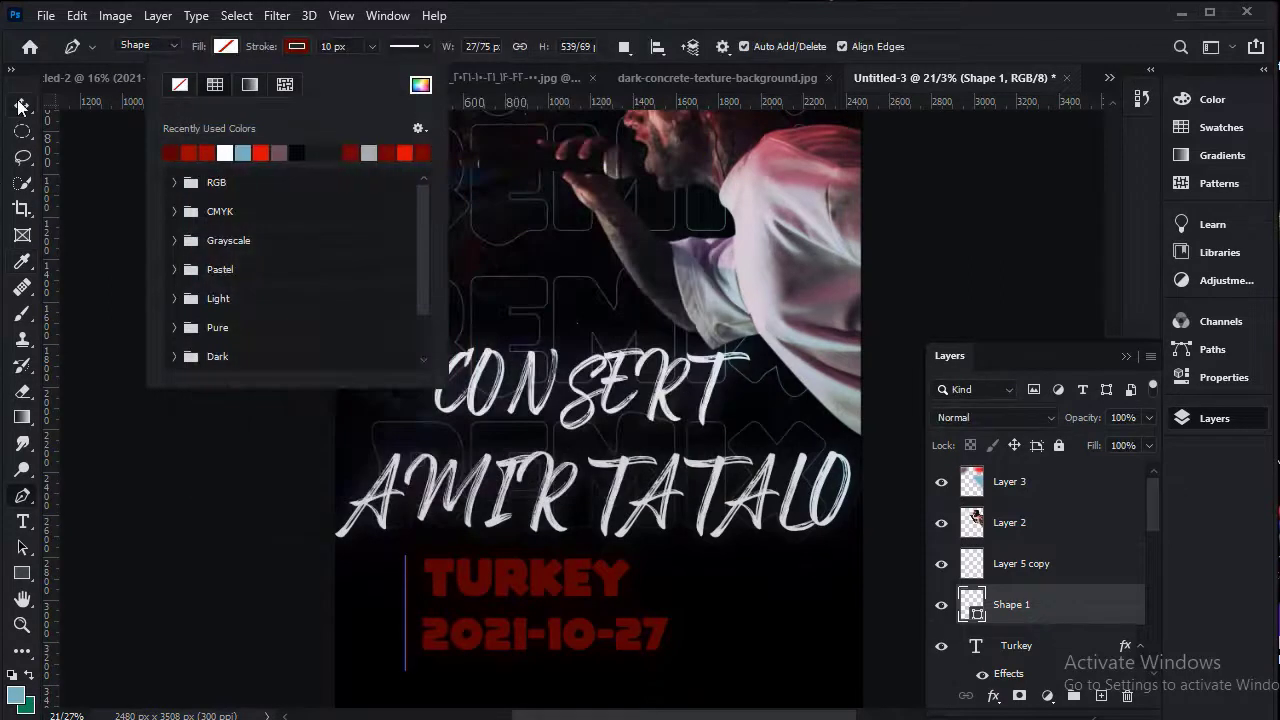
{"action": "left_click", "coordinate": [253, 483]}
Review TURKEY's Outer Glow settings, 121 px size, and apply them.
{"action": "key", "text": "v"}
{"action": "left_click", "coordinate": [1062, 645]}
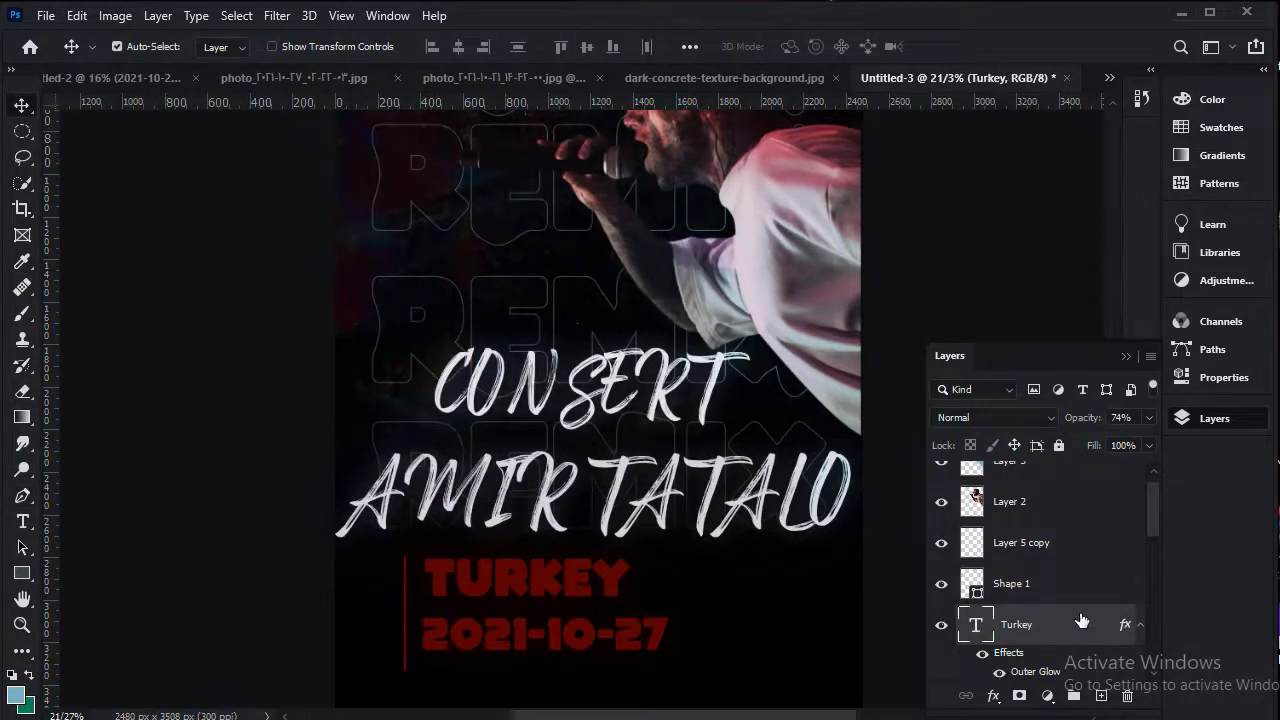
{"action": "double_click", "coordinate": [1085, 634]}
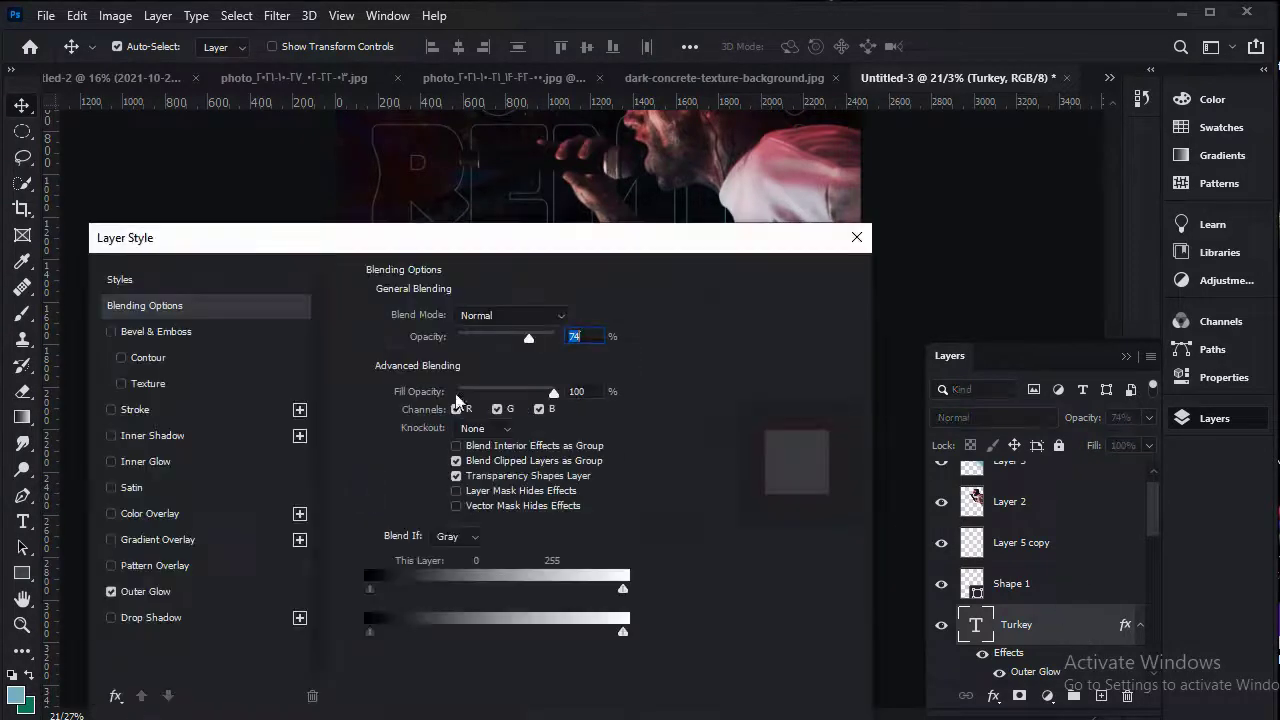
{"action": "left_click", "coordinate": [221, 590]}
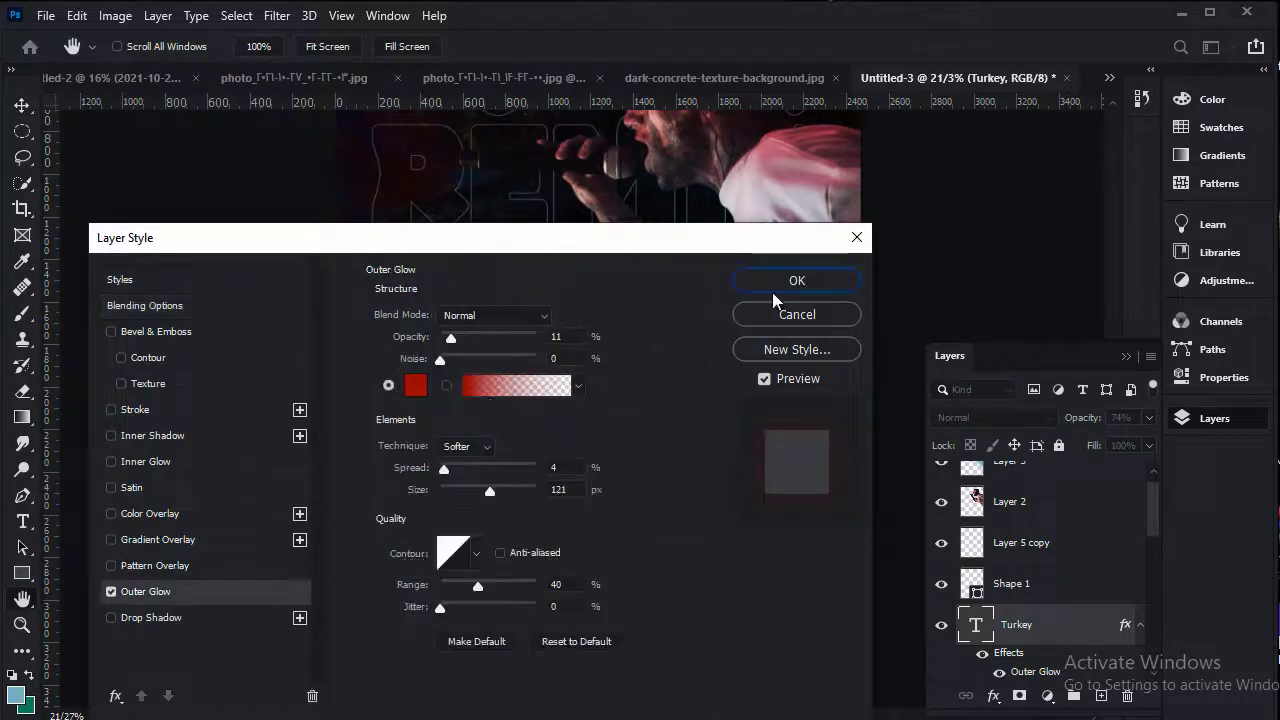
{"action": "left_click", "coordinate": [805, 284]}
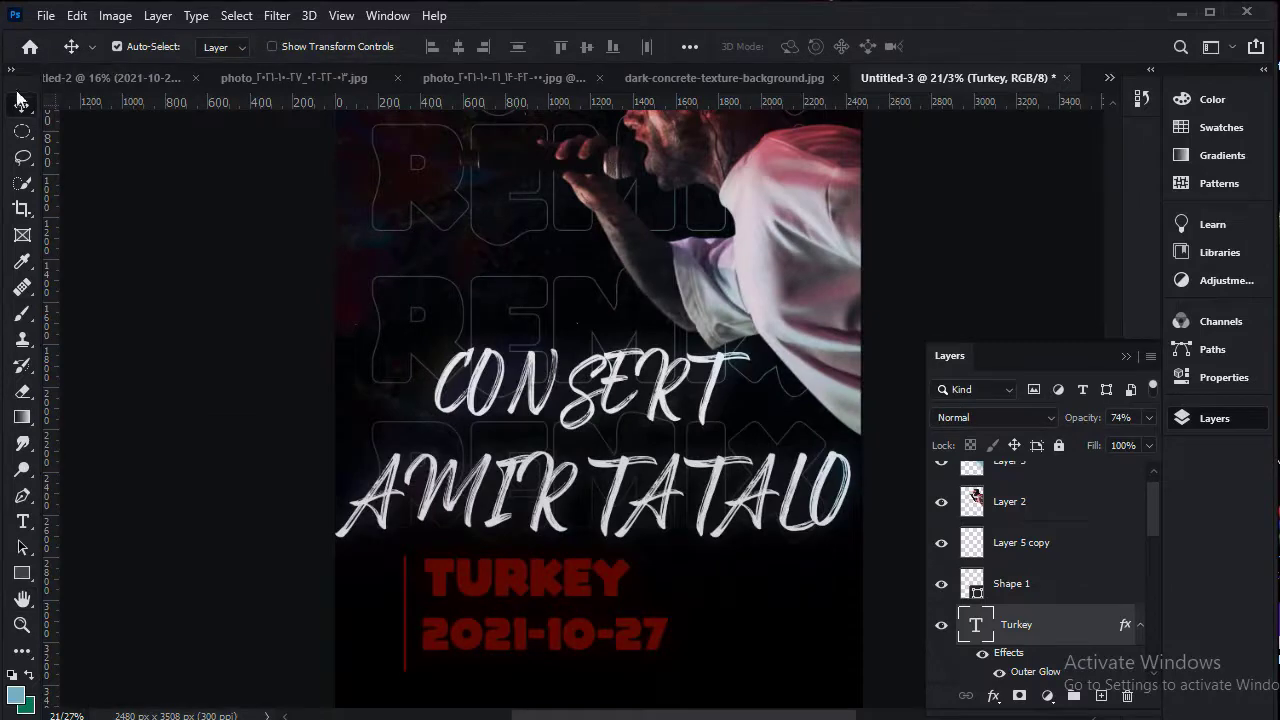
Select the TURKEY and 2021-10-27 layers together and move them right.
{"action": "scroll", "coordinate": [640, 472], "scroll_direction": "down", "scroll_amount": 2}
{"action": "scroll", "coordinate": [640, 480], "scroll_direction": "down", "scroll_amount": 1}
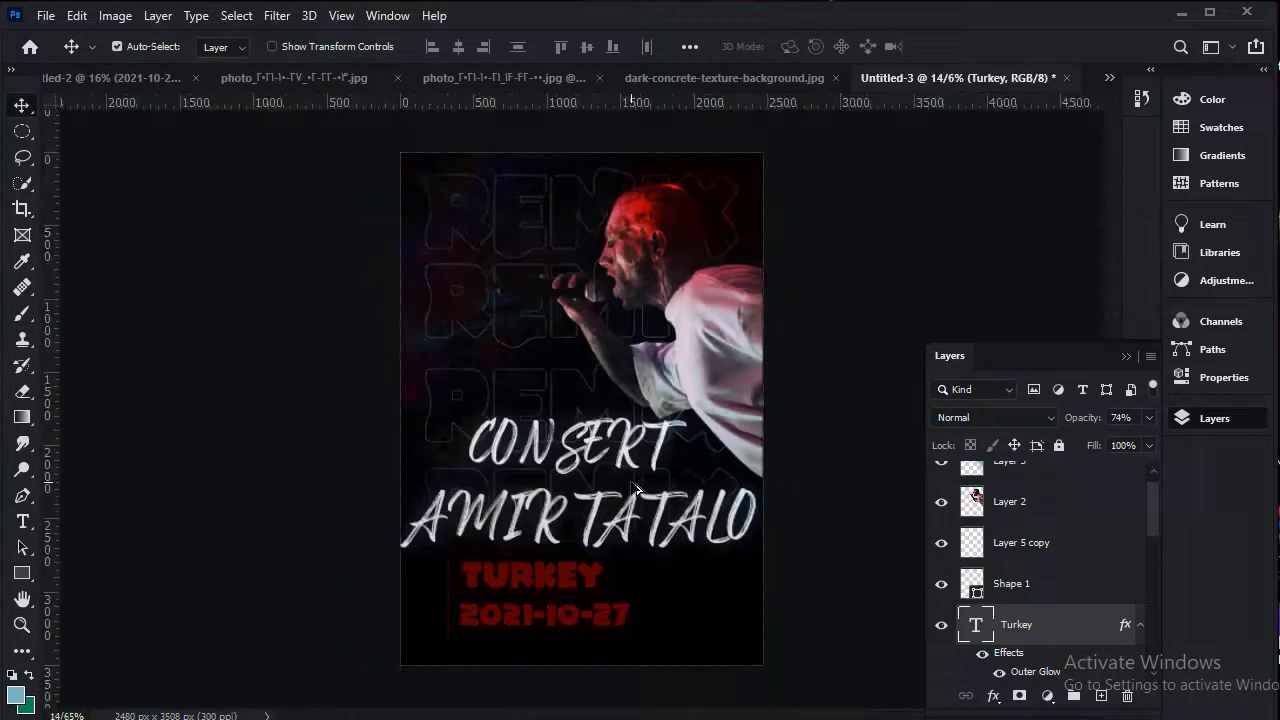
{"action": "scroll", "coordinate": [636, 489], "scroll_direction": "up", "scroll_amount": 1}
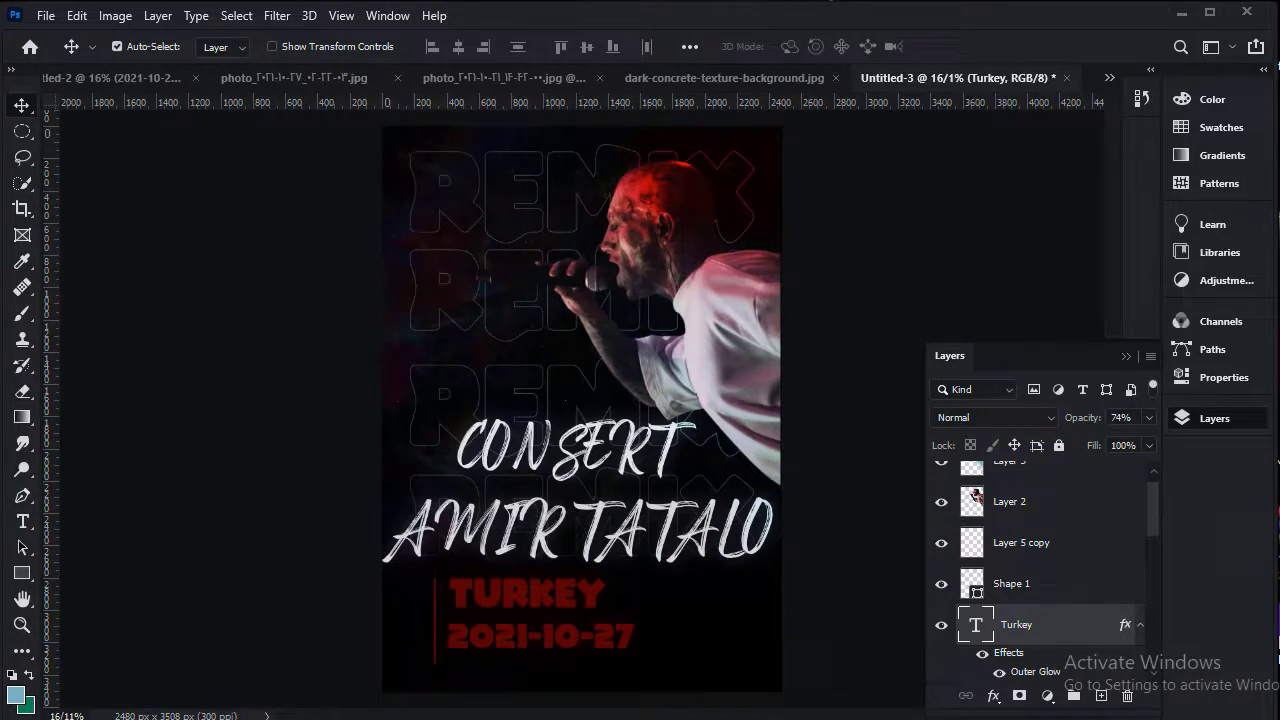
{"action": "scroll", "coordinate": [1064, 545], "scroll_direction": "up", "scroll_amount": 1}
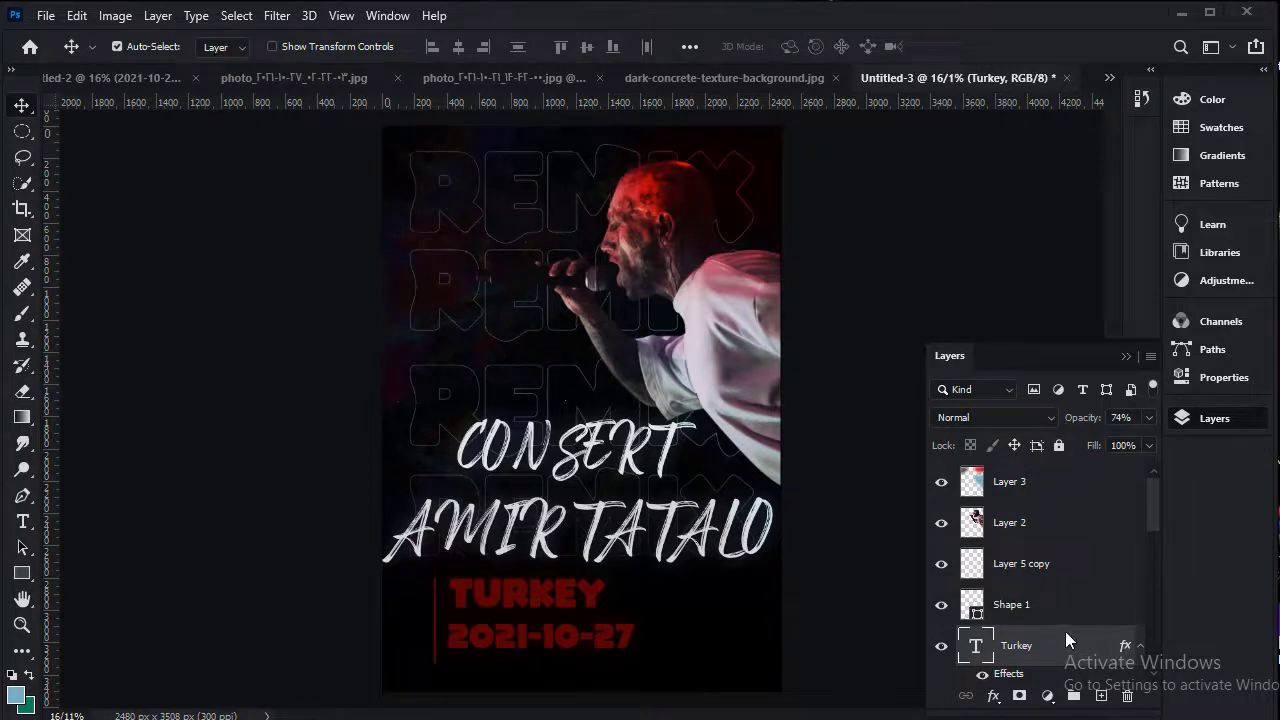
{"action": "scroll", "coordinate": [1065, 631], "scroll_direction": "down", "scroll_amount": 3}
{"action": "scroll", "coordinate": [1065, 631], "scroll_direction": "down", "scroll_amount": 1}
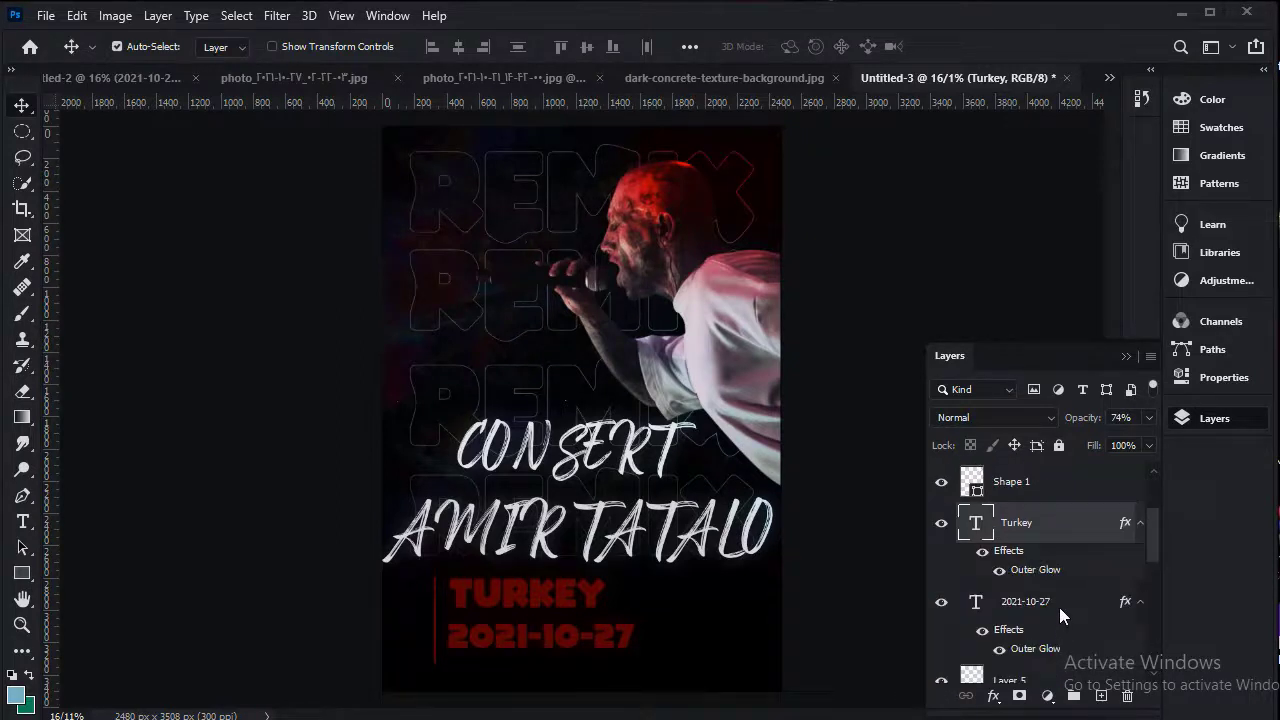
{"action": "scroll", "coordinate": [1059, 607], "scroll_direction": "down", "scroll_amount": 1}
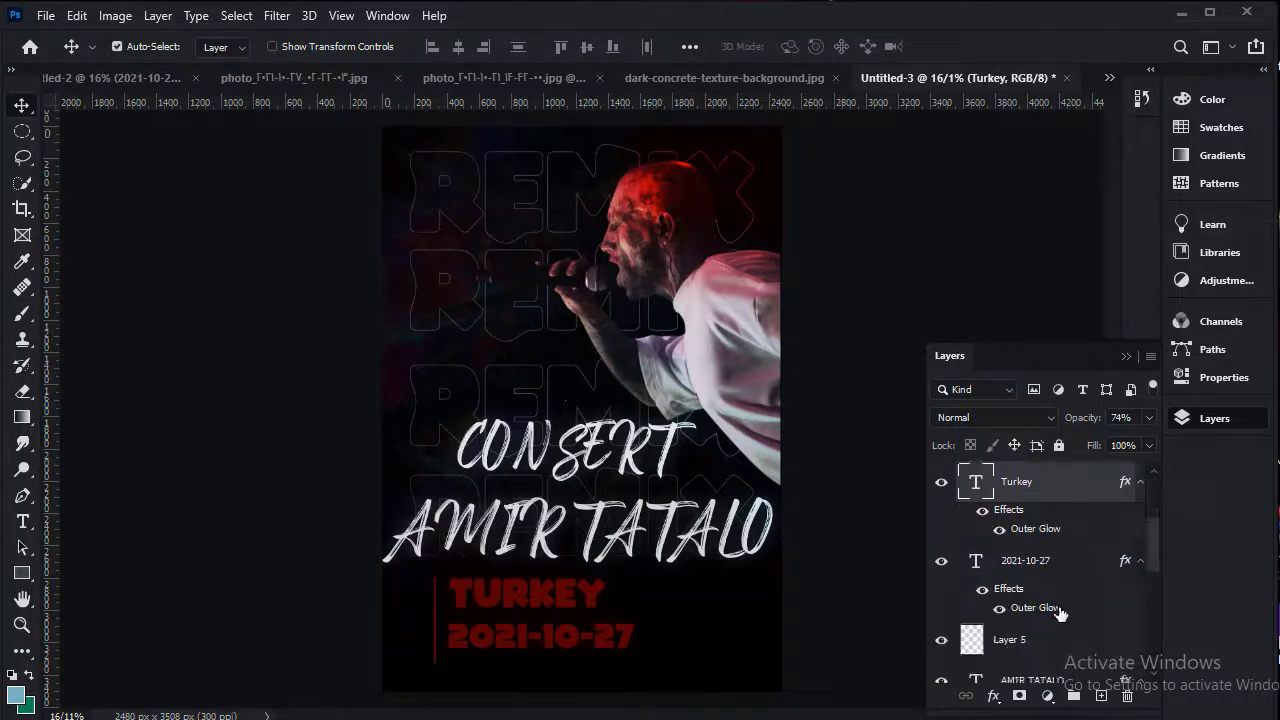
{"action": "left_click", "coordinate": [985, 561], "text": "ctrl"}
{"action": "left_click_drag", "start_coordinate": [575, 604], "coordinate": [634, 605]}
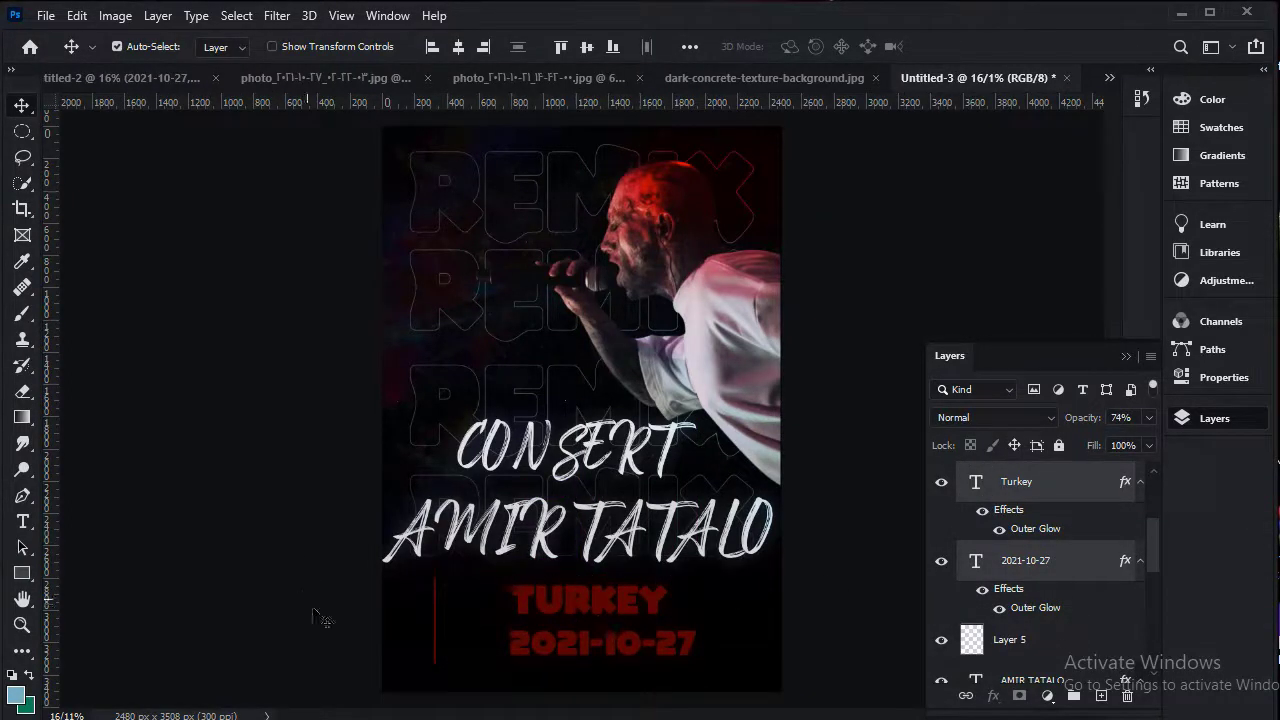
Move the red vertical bar right and scale it to about 82.7%.
{"action": "left_click_drag", "start_coordinate": [442, 655], "coordinate": [493, 646]}
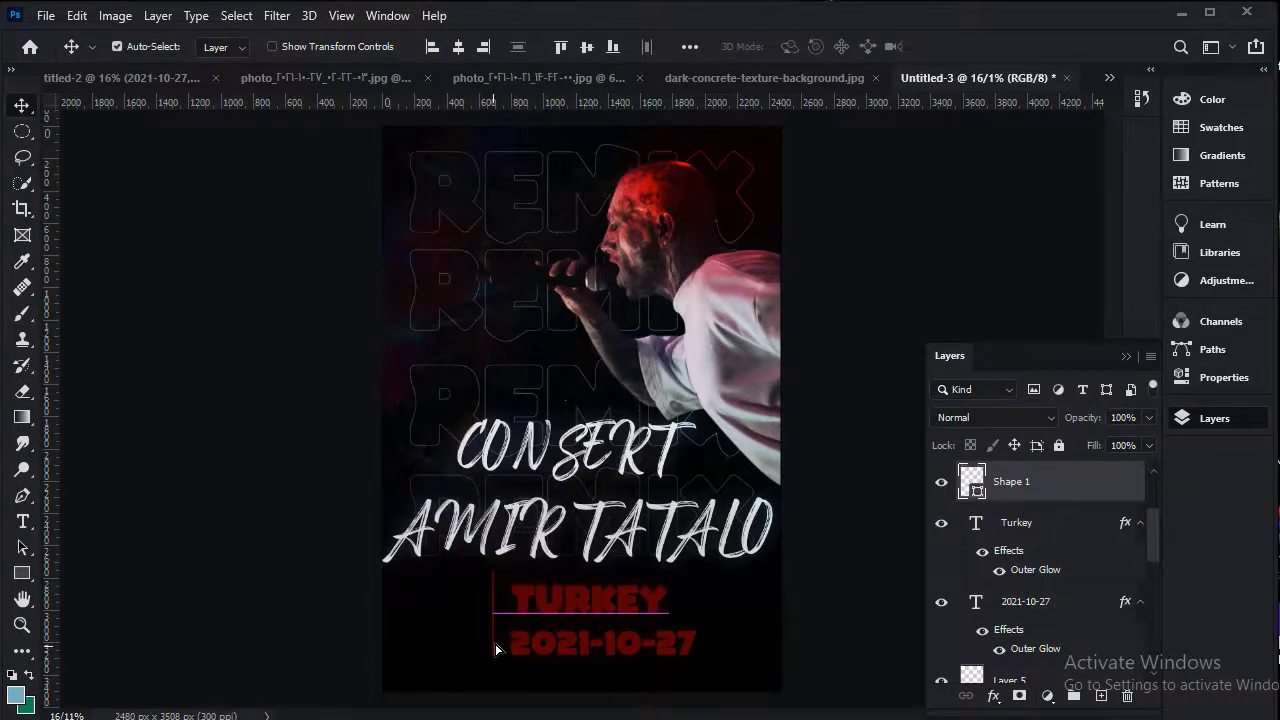
{"action": "scroll", "coordinate": [495, 643], "scroll_direction": "up", "scroll_amount": 2}
{"action": "key", "text": "ctrl"}
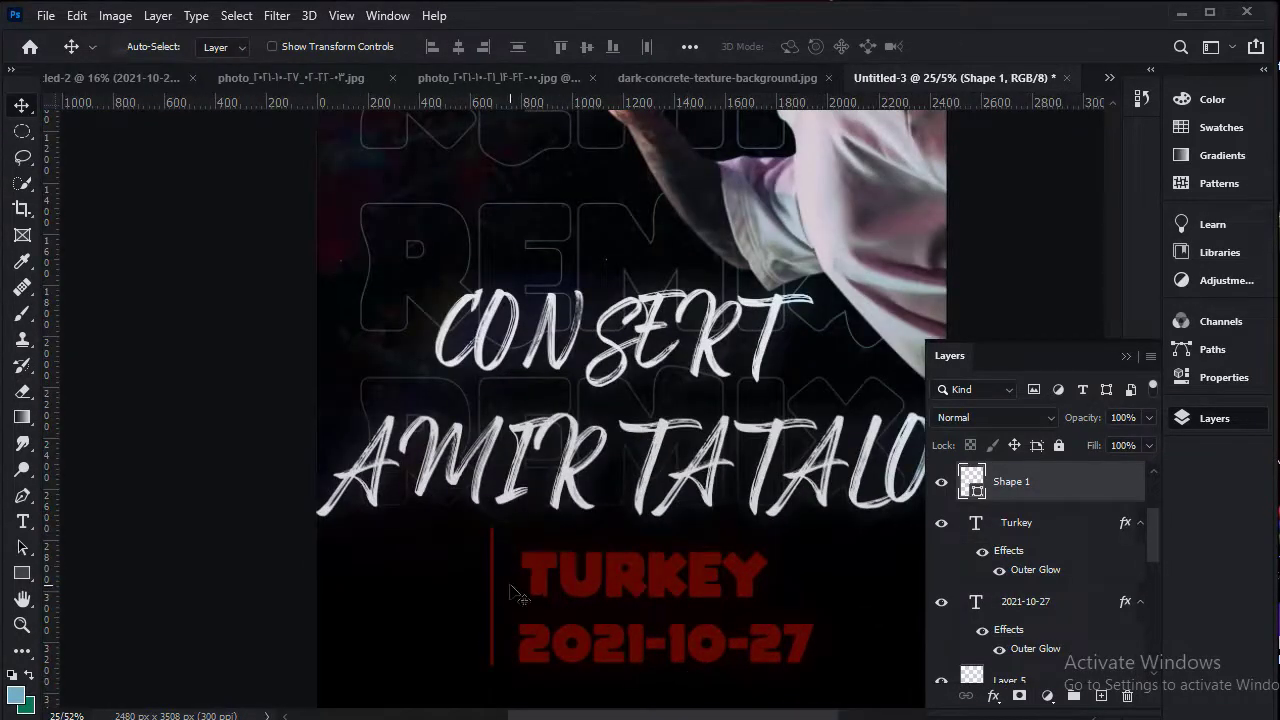
{"action": "key", "text": "ctrl+t"}
{"action": "left_click_drag", "start_coordinate": [491, 528], "coordinate": [491, 552]}
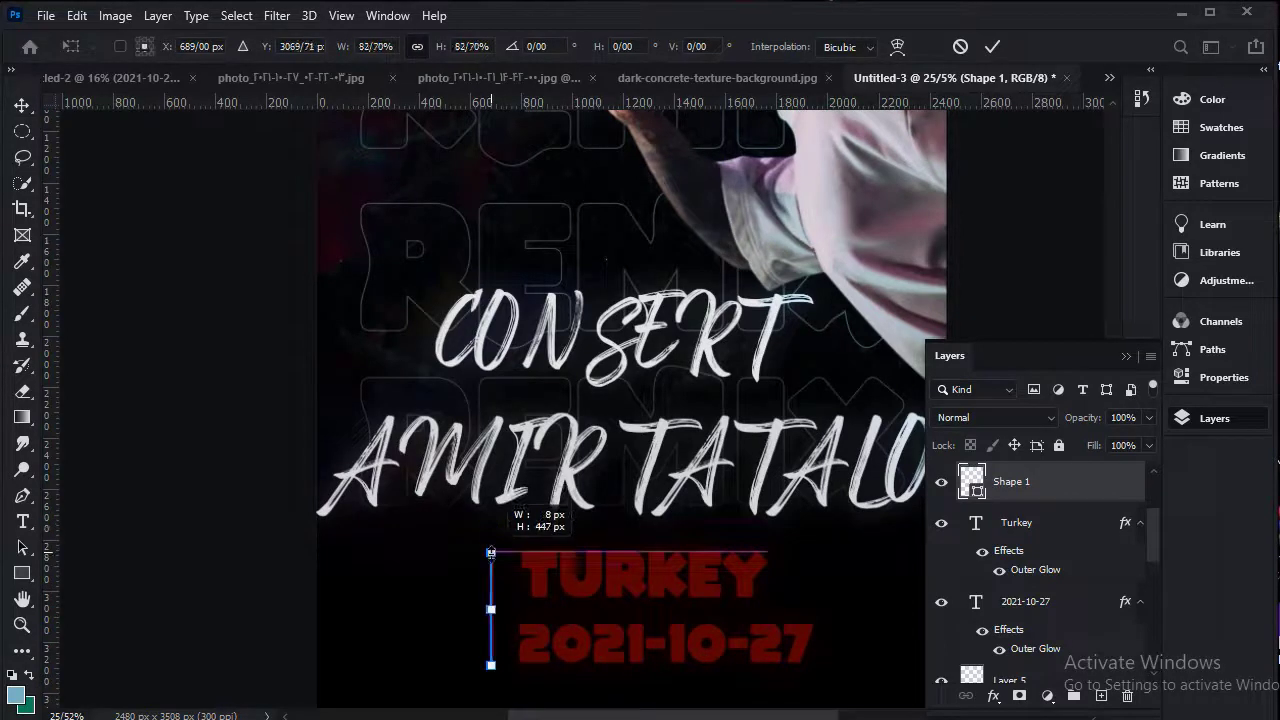
{"action": "key", "text": "Return"}
{"action": "key", "text": "ctrl+0"}
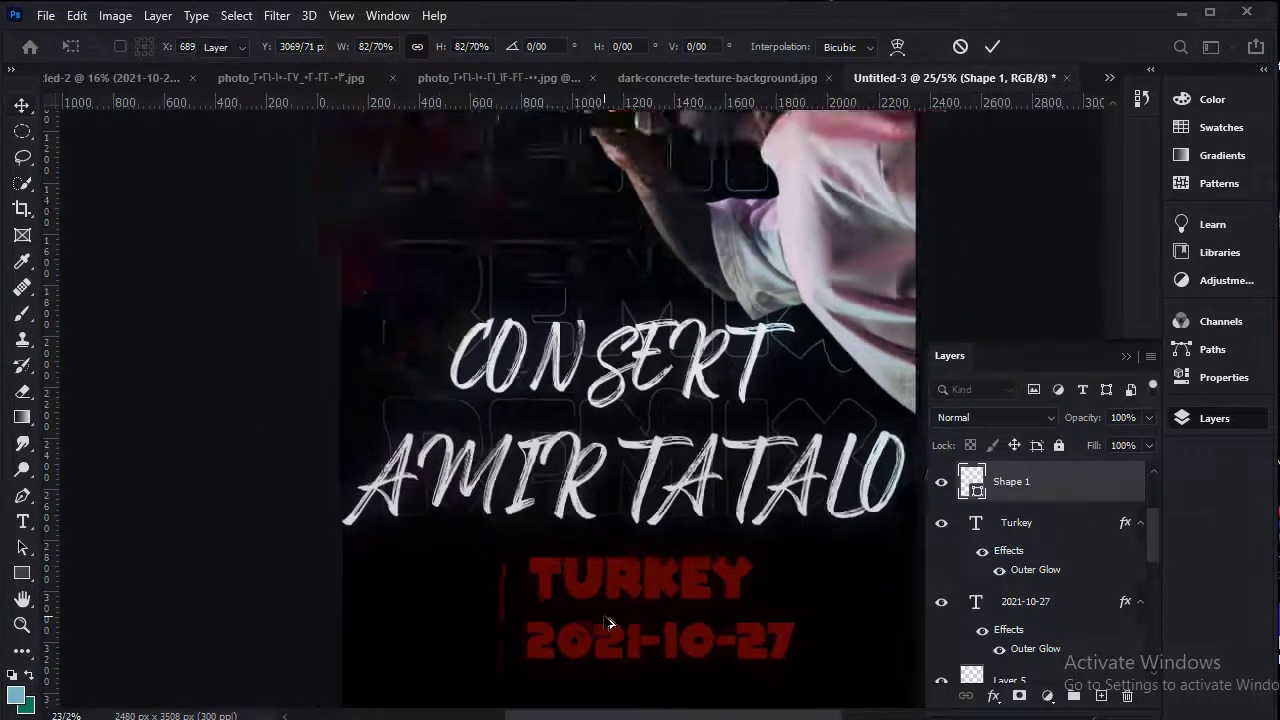